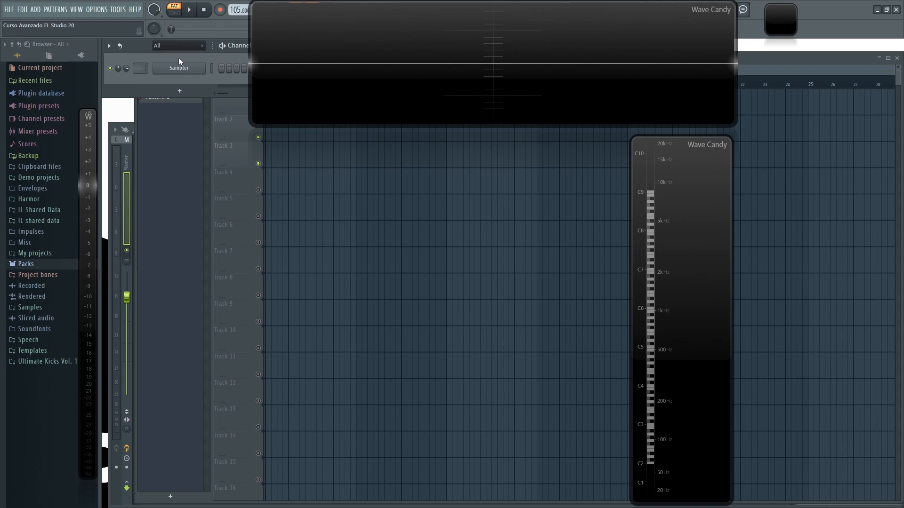
# Add a Morphine synthesizer channel and reposition its window below the upper Wave Candy display
pyautogui.click(187, 91)
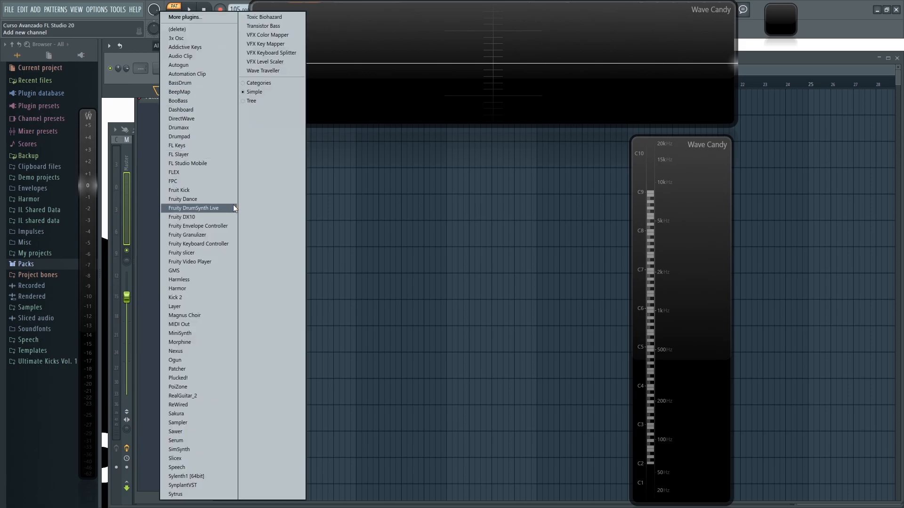
pyautogui.click(199, 341)
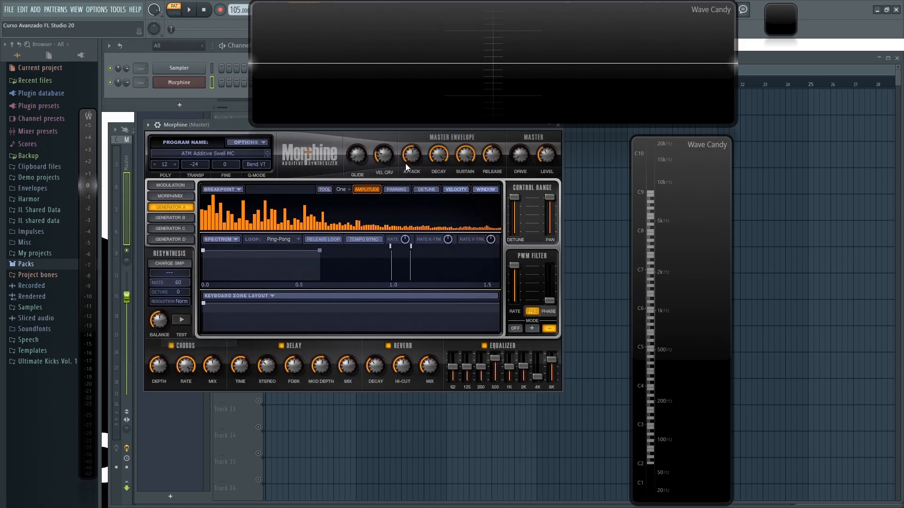
pyautogui.moveTo(231, 124); pyautogui.dragTo(290, 156)
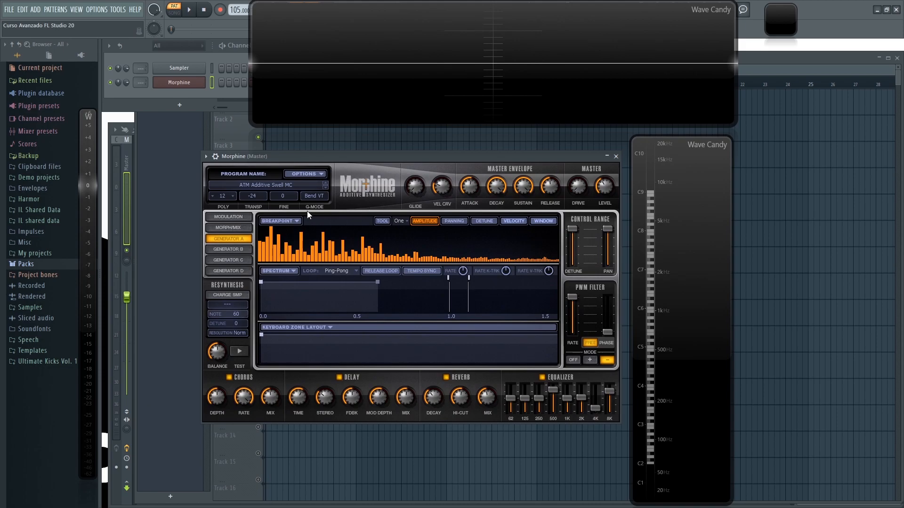
pyautogui.moveTo(362, 157)
pyautogui.mouseDown()
pyautogui.moveTo(351, 148)
pyautogui.moveTo(365, 148)
pyautogui.mouseUp()
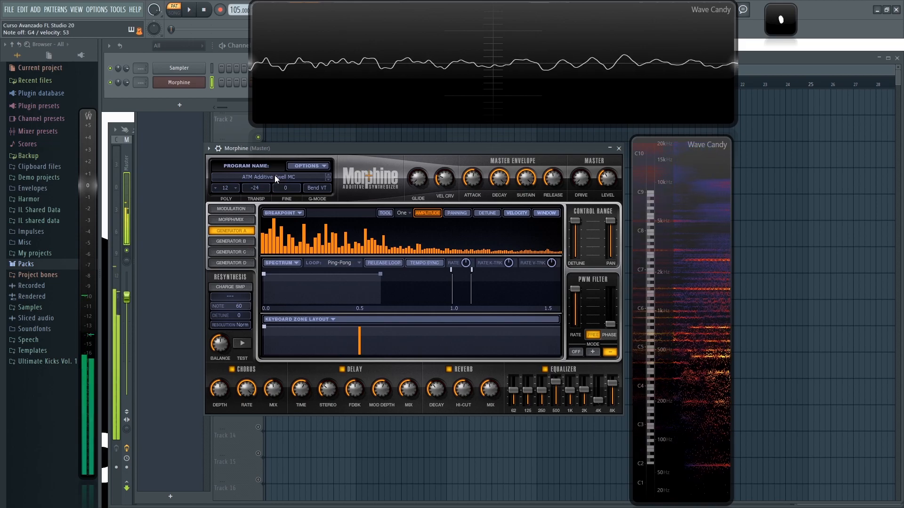
# Open Morphine's Presets Library and audition Pads & Atmos programs, including PAD Catholic Choir MC and PAD Nowhere
pyautogui.click(275, 176)
pyautogui.click(264, 175)
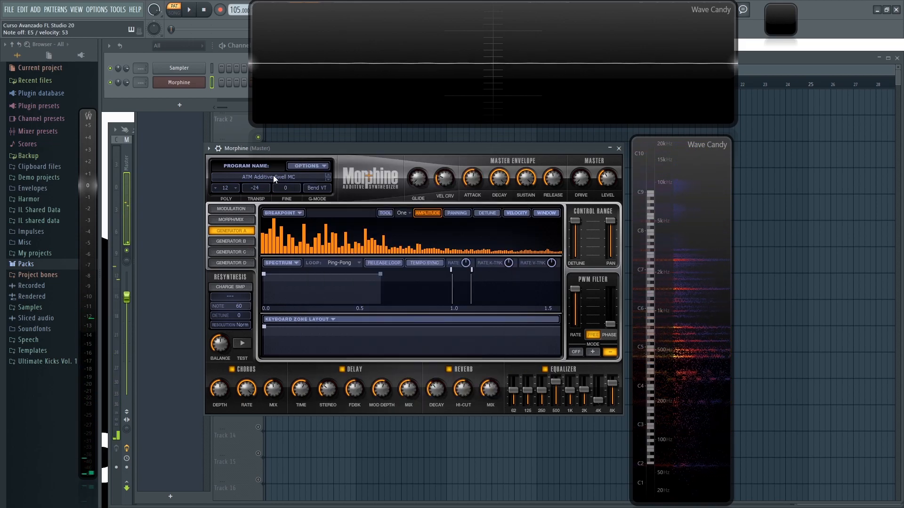
pyautogui.click(262, 176)
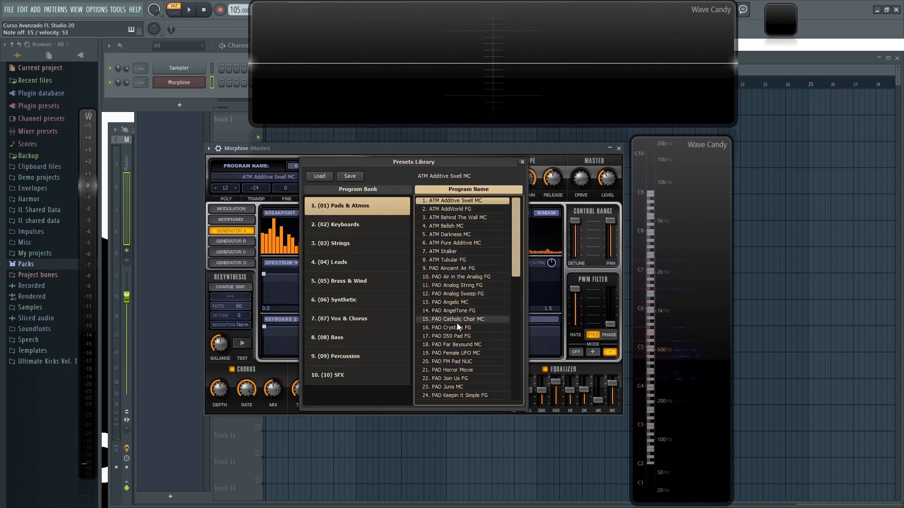
pyautogui.scroll(-3, 459, 278)
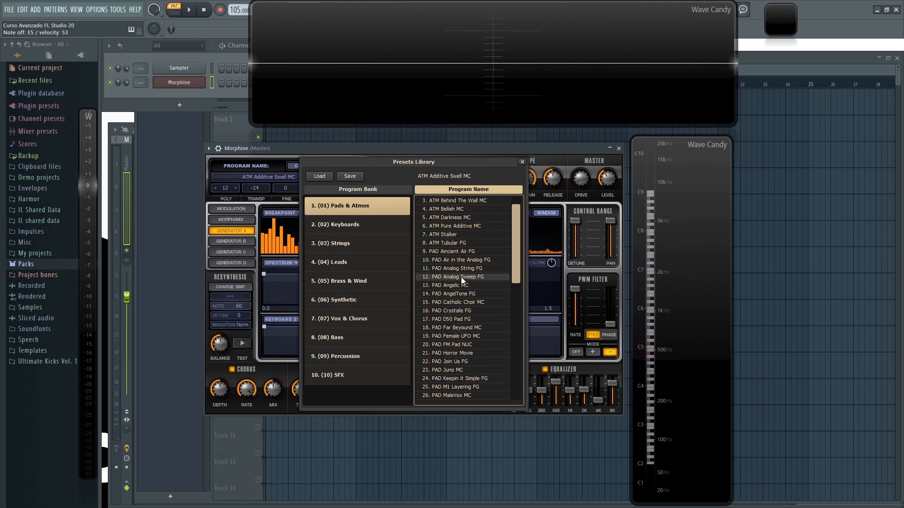
pyautogui.click(465, 260)
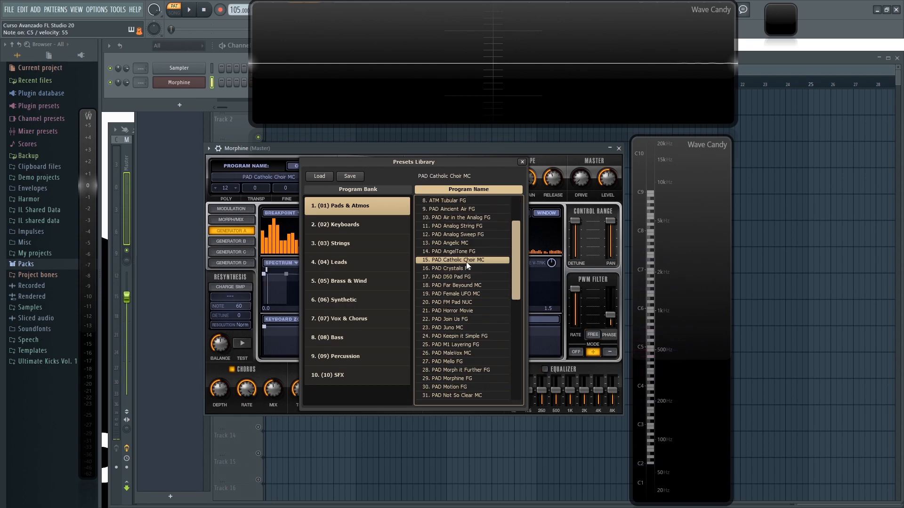
pyautogui.click(461, 328)
pyautogui.scroll(-4, 459, 327)
pyautogui.click(465, 318)
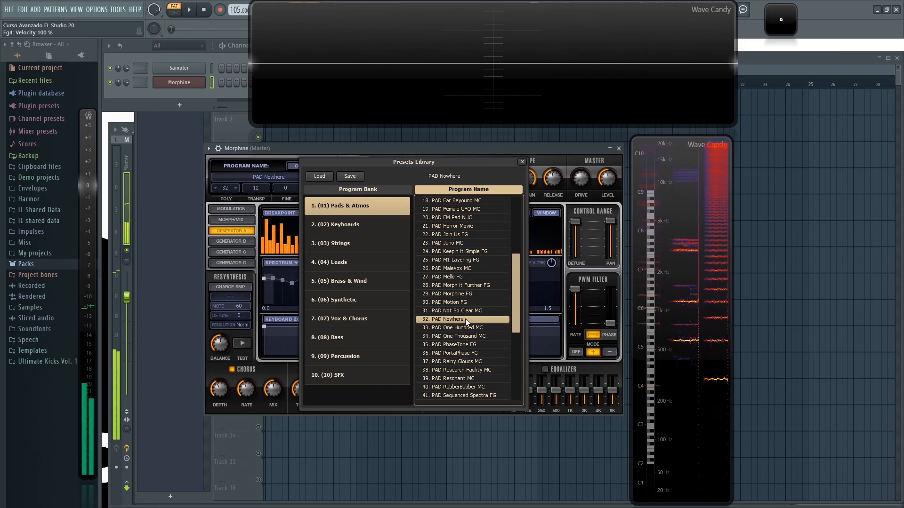
# Audition further Pads & Atmos programs, including PAD Spacy MC, PAD Timbre Carpet FG and PAD Spectropolice FG
pyautogui.scroll(-4, 468, 326)
pyautogui.click(472, 303)
pyautogui.scroll(-4, 479, 321)
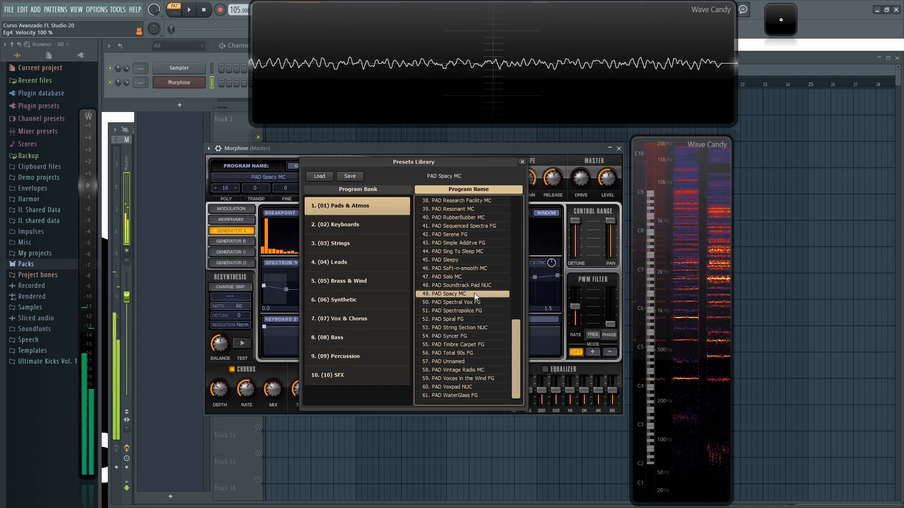
pyautogui.click(472, 344)
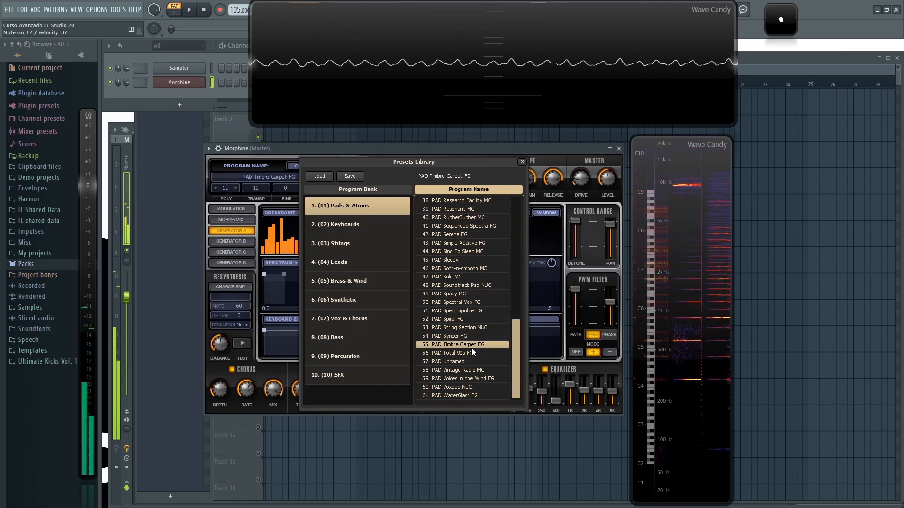
pyautogui.click(460, 311)
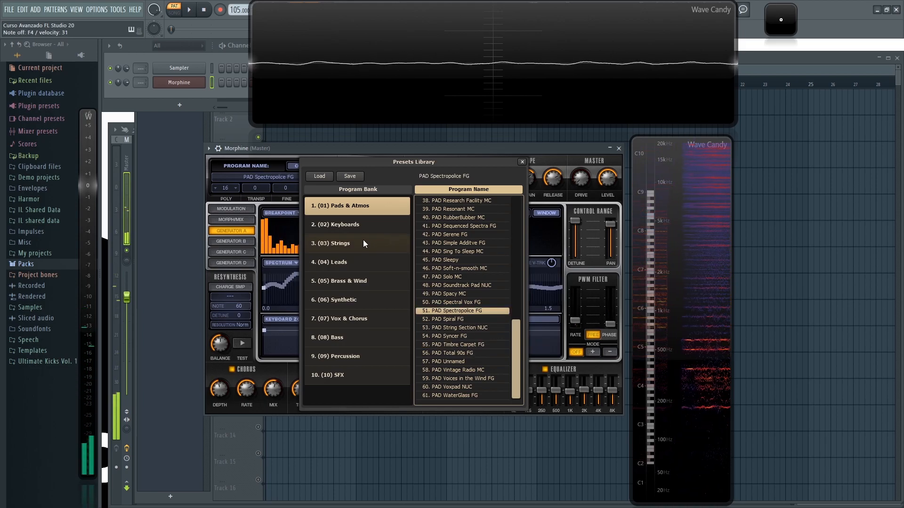
# Audition Keyboards bank programs, including KBD Organ Transistor MC, KBD Reed Organ FG and KBD Shiny-Tine EP FG
pyautogui.click(354, 225)
pyautogui.click(458, 224)
pyautogui.click(464, 252)
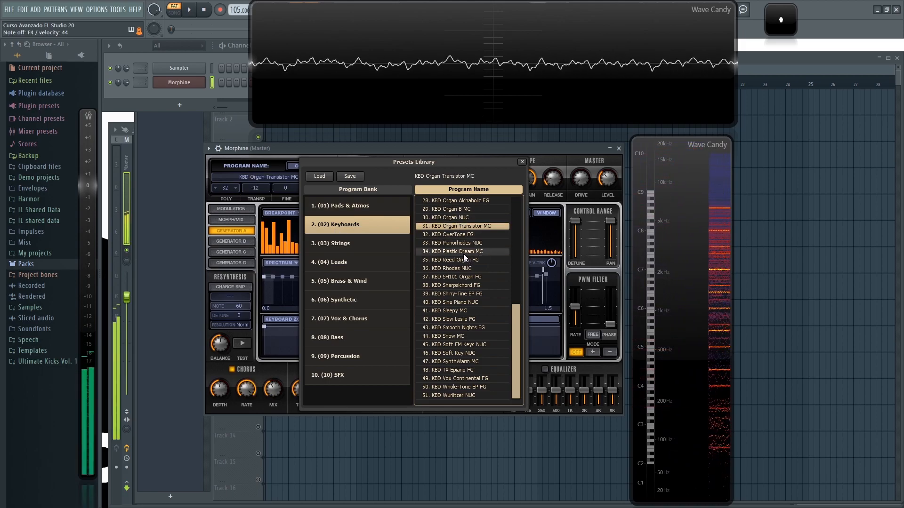
pyautogui.click(464, 261)
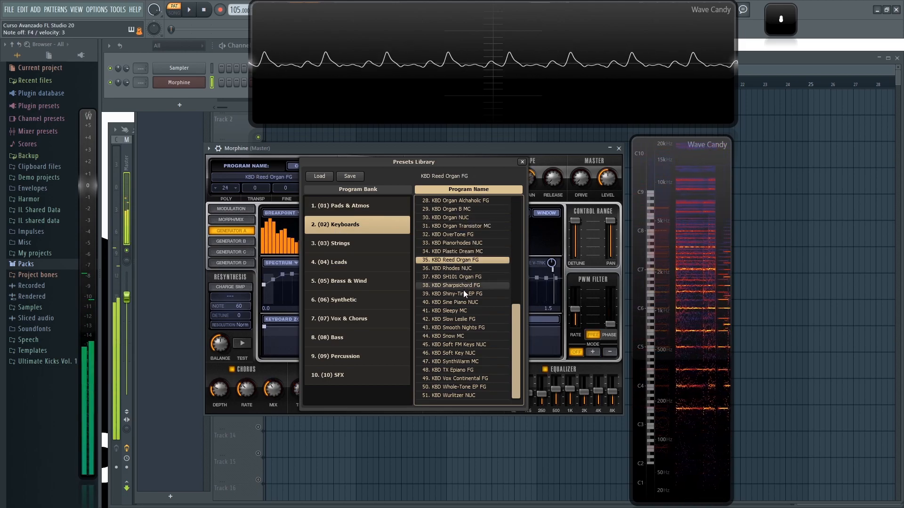
pyautogui.click(463, 293)
pyautogui.click(465, 320)
pyautogui.click(461, 294)
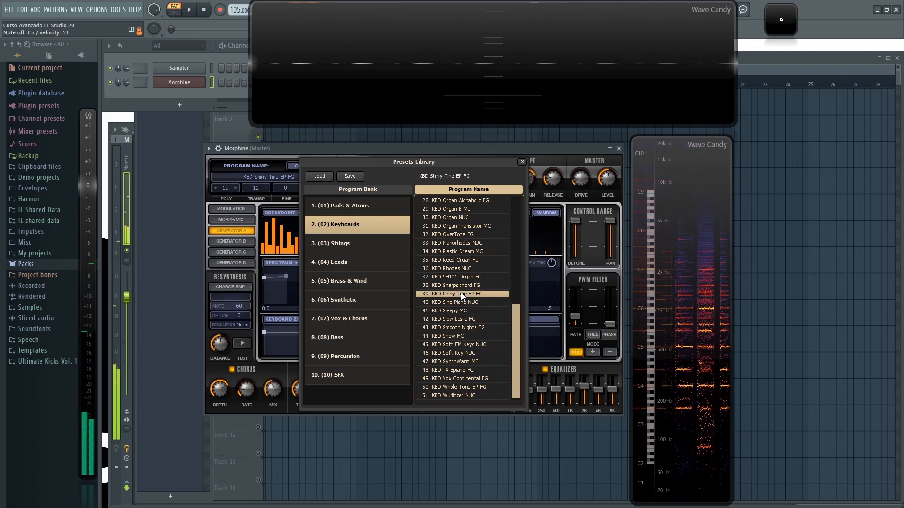
# Audition programs near the end of the Keyboards bank, including KBD Whole-Tone EP FG
pyautogui.click(465, 327)
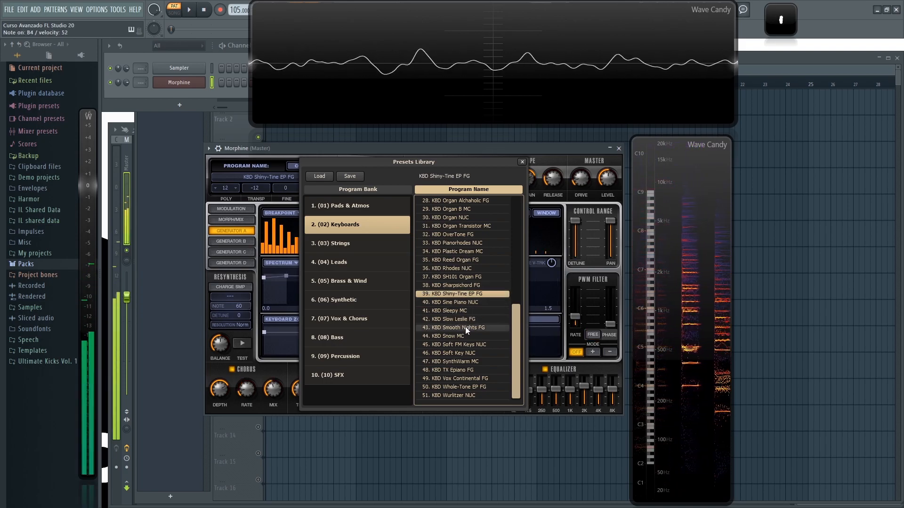
pyautogui.click(467, 371)
pyautogui.click(458, 387)
pyautogui.click(468, 369)
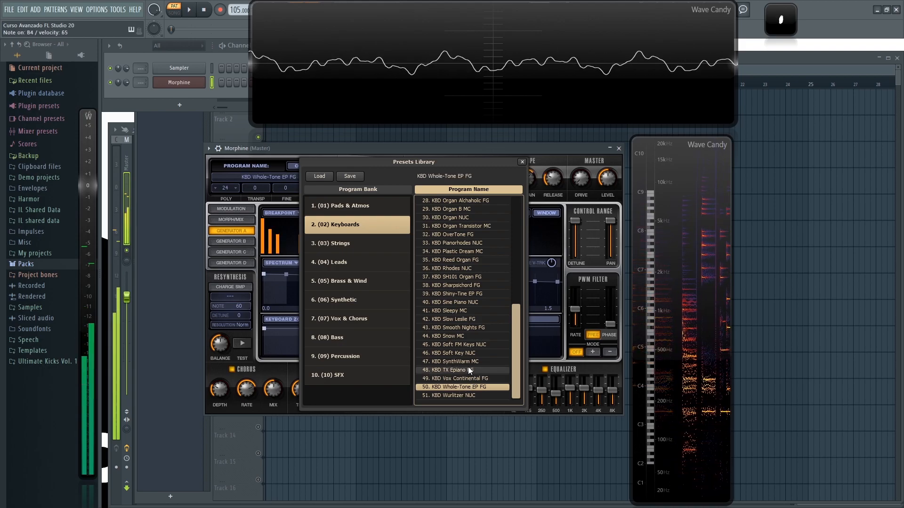
pyautogui.click(466, 362)
pyautogui.click(462, 336)
# Audition Strings bank programs: STR Cello NUC, Cello 1 FG, Acoustic Guitar NUC, 12-String Thing FG, Sitar NUC and Violin NUC
pyautogui.click(346, 245)
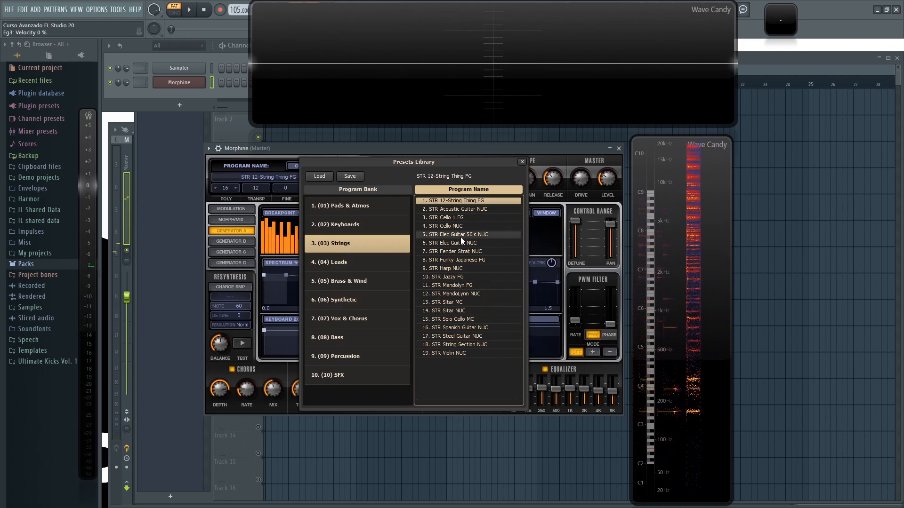
pyautogui.click(469, 227)
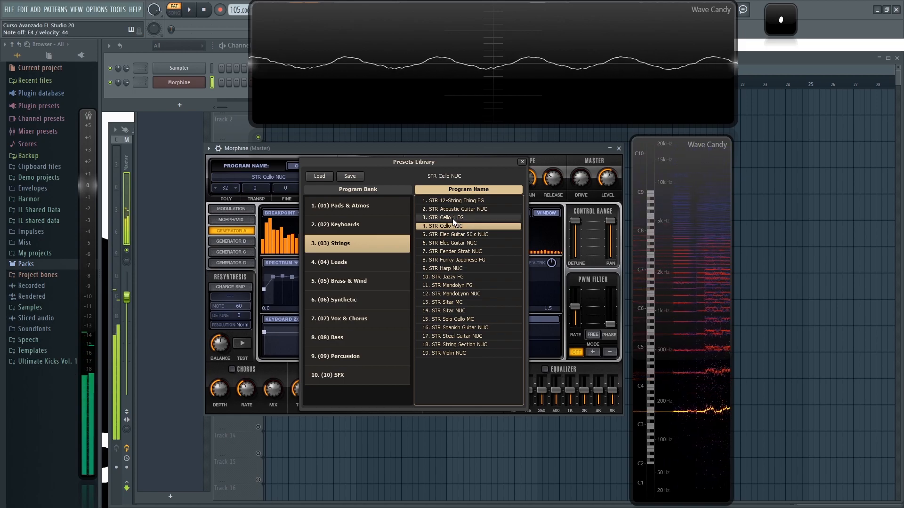
pyautogui.click(453, 219)
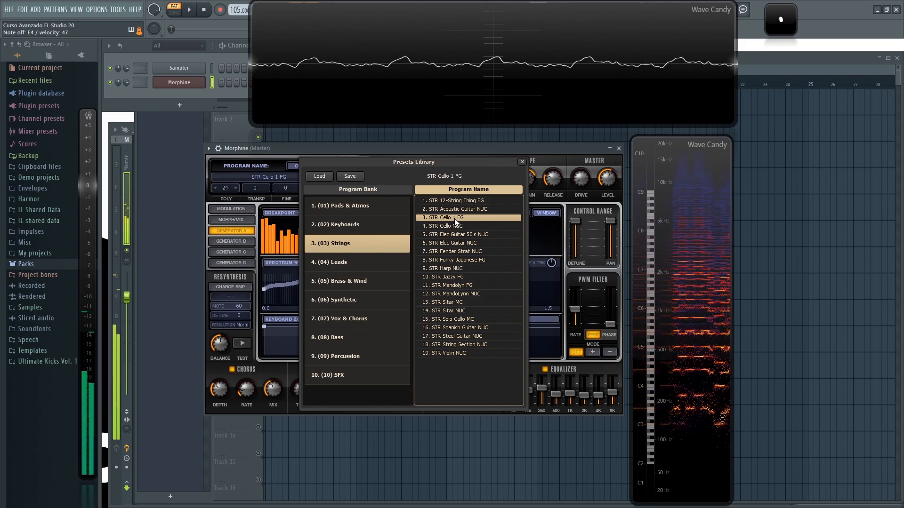
pyautogui.click(464, 208)
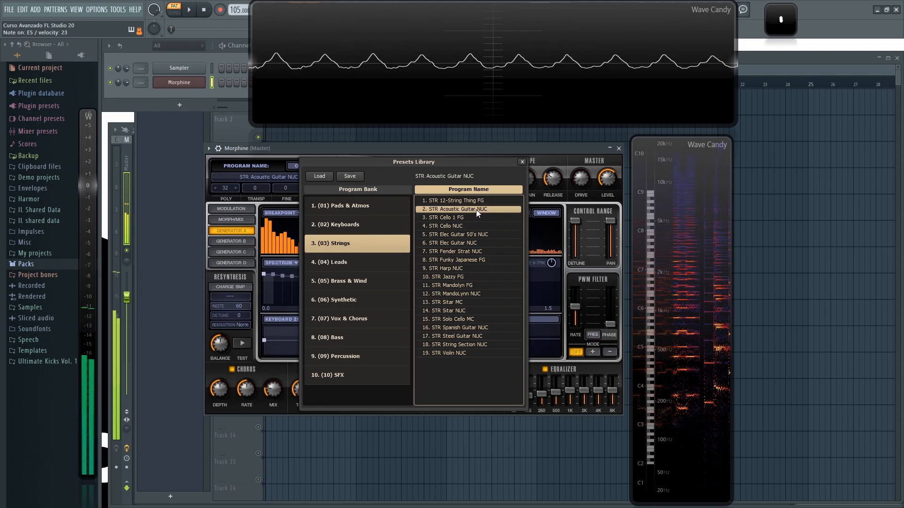
pyautogui.click(475, 201)
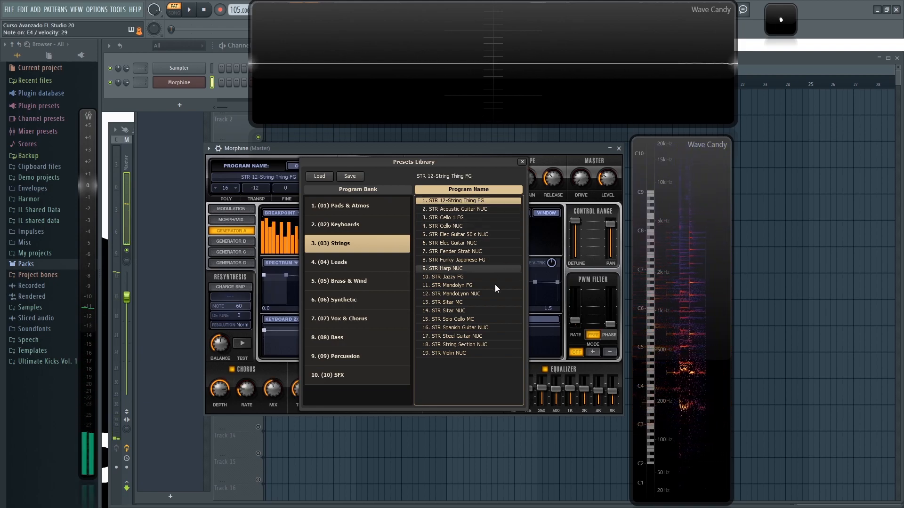
pyautogui.click(466, 309)
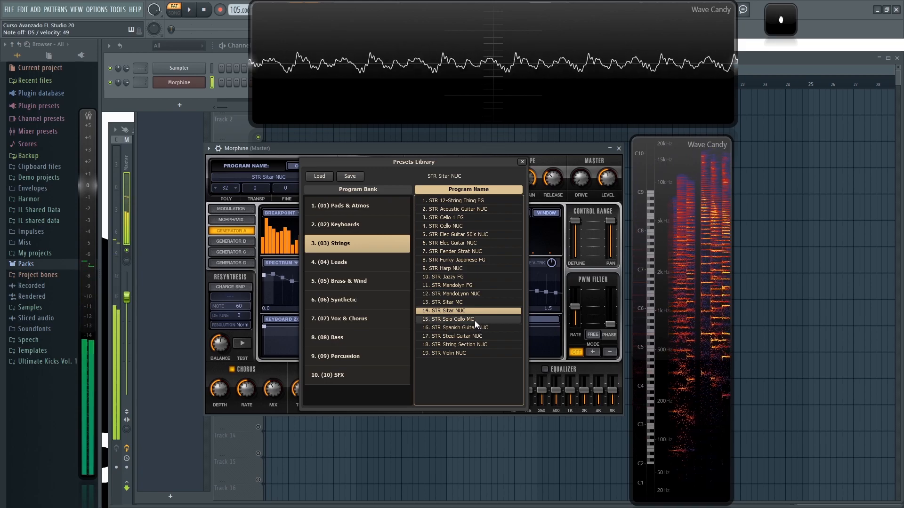
pyautogui.click(463, 353)
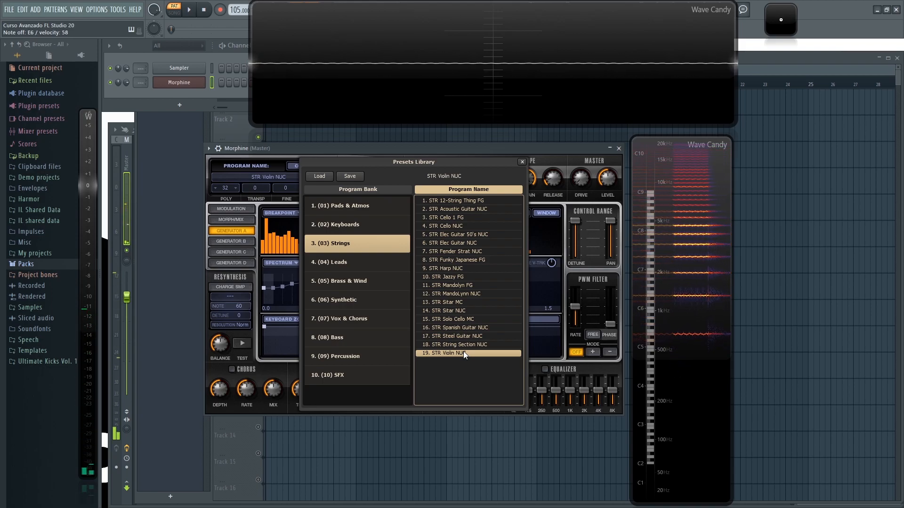
# Audition programs from the Leads bank, including LED Ice Cube Melted MC
pyautogui.click(382, 265)
pyautogui.click(463, 370)
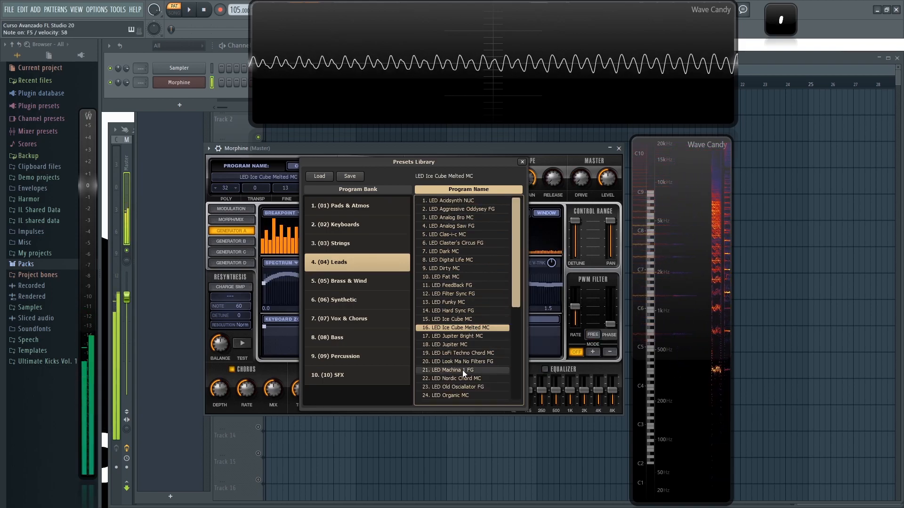
pyautogui.scroll(-2, 459, 353)
# Audition Brass & Wind programs, including BRS English Horn MC, WND Meloflute NUC and WND Pan Pipes NUC
pyautogui.click(349, 282)
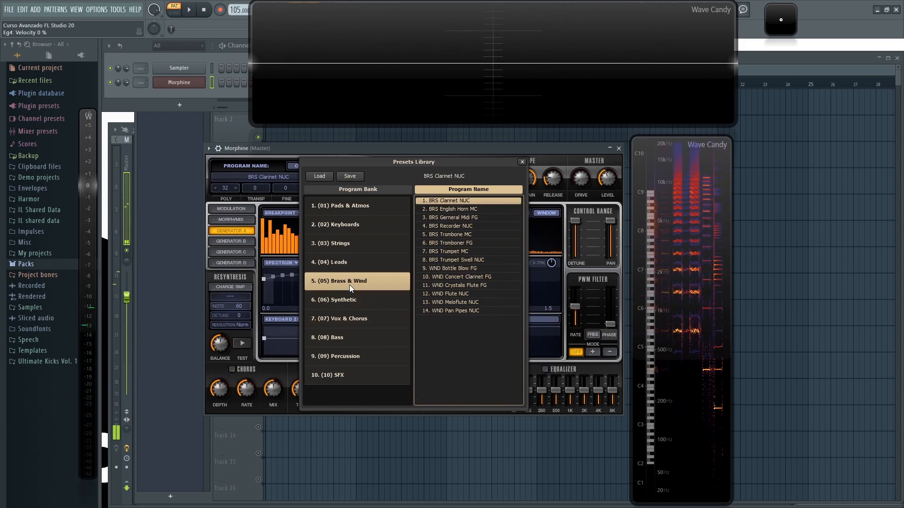
pyautogui.click(448, 242)
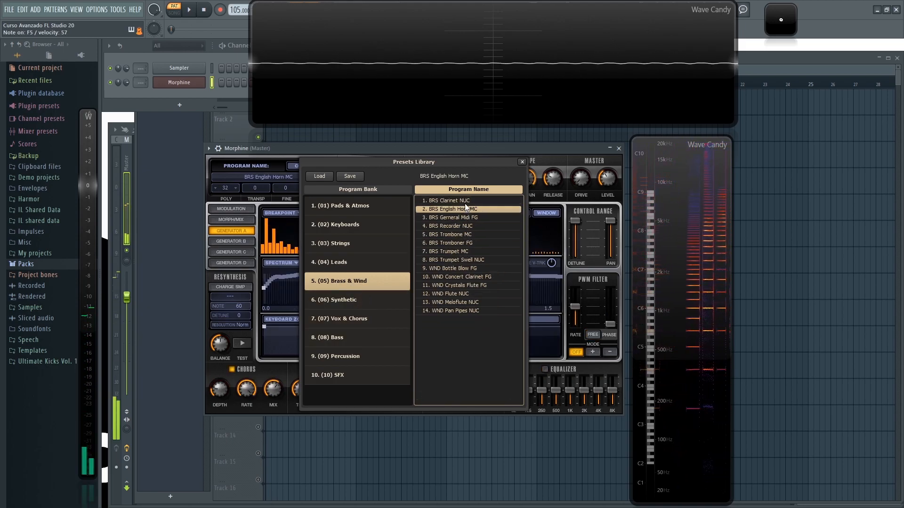
pyautogui.click(478, 293)
pyautogui.click(467, 303)
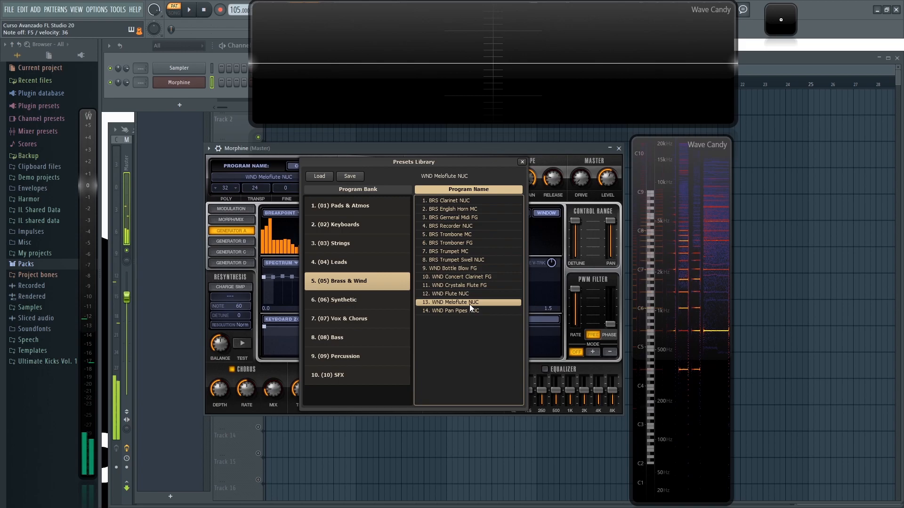
pyautogui.click(465, 311)
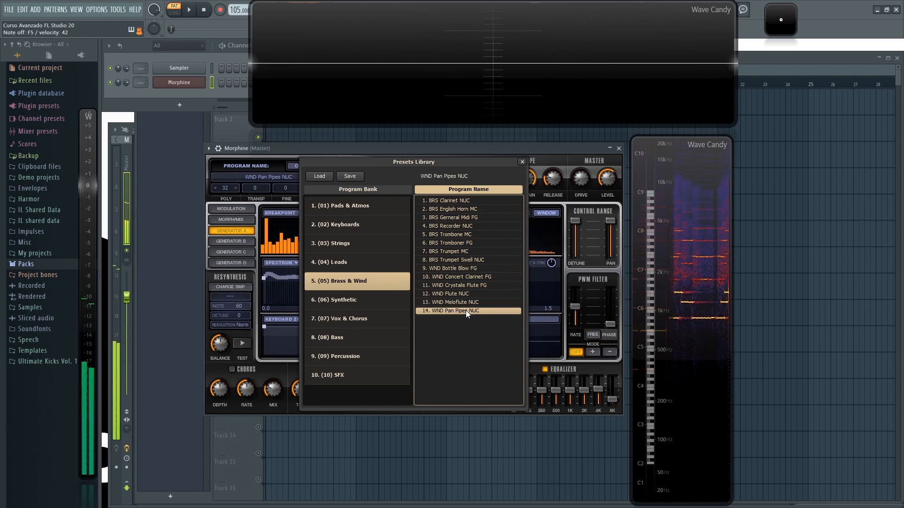
# Audition SYN Chordial FG from the Synthetic bank and VOX TakeMe2TheTop MC from the Vox & Chorus bank
pyautogui.click(406, 306)
pyautogui.click(453, 320)
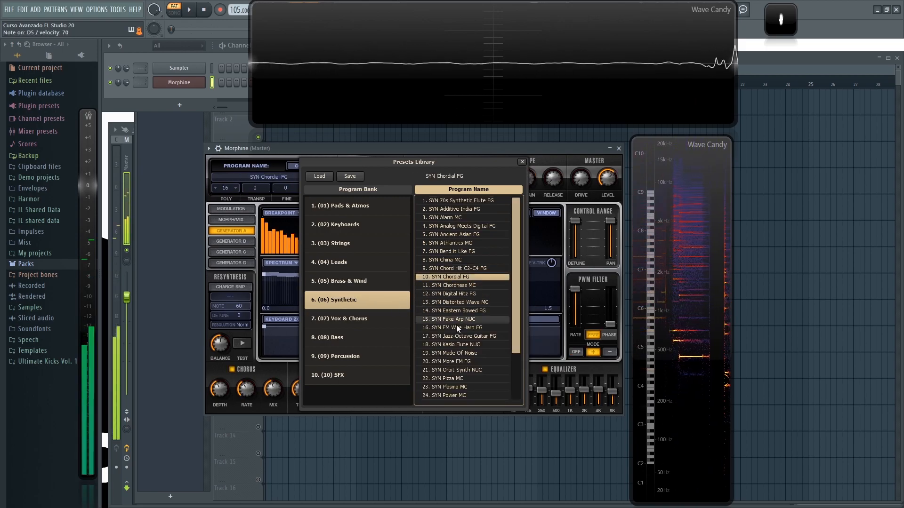
pyautogui.click(362, 318)
pyautogui.click(448, 261)
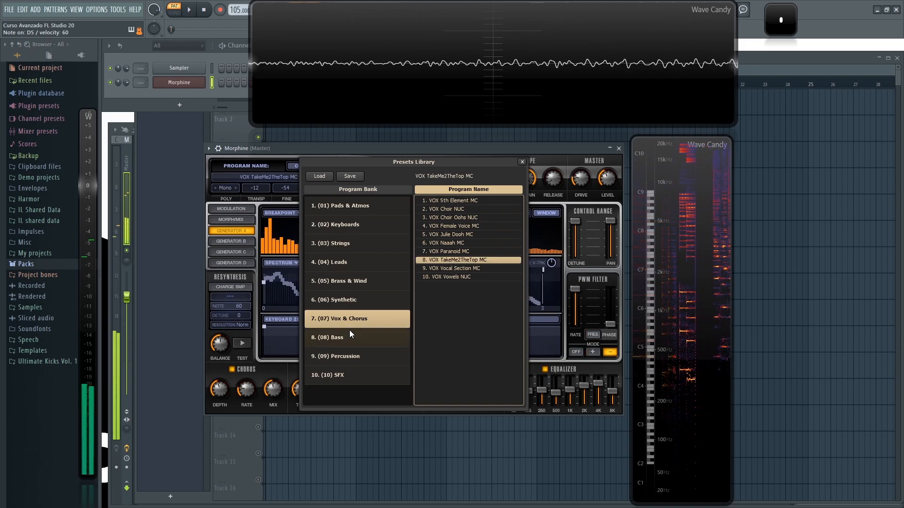
# Audition several programs from the Bass bank, including BAS Punchy Jaco FG
pyautogui.click(351, 332)
pyautogui.click(453, 252)
pyautogui.click(454, 303)
pyautogui.click(450, 219)
pyautogui.click(456, 328)
pyautogui.click(456, 370)
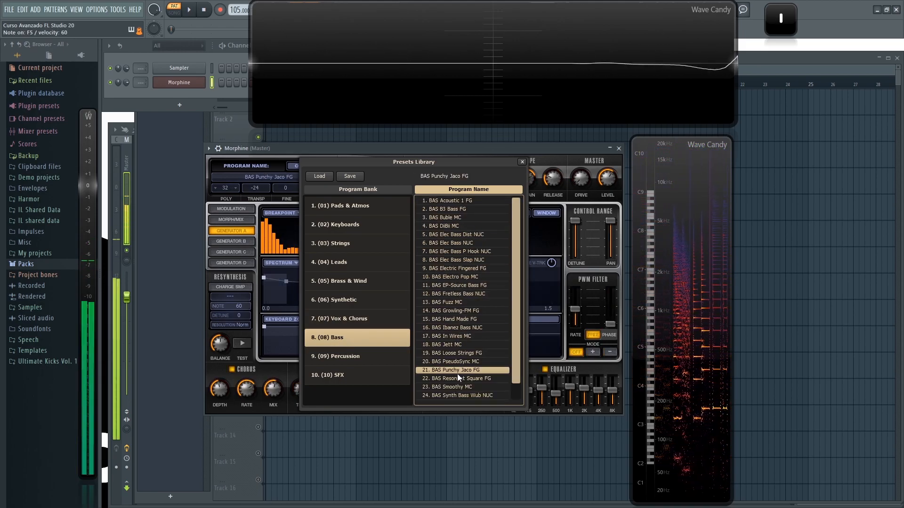
# Audition several bell and mallet programs from the Percussion bank, including PRC Dinner Bell FG
pyautogui.click(357, 358)
pyautogui.click(454, 235)
pyautogui.click(462, 286)
pyautogui.click(468, 320)
pyautogui.click(460, 337)
pyautogui.click(452, 346)
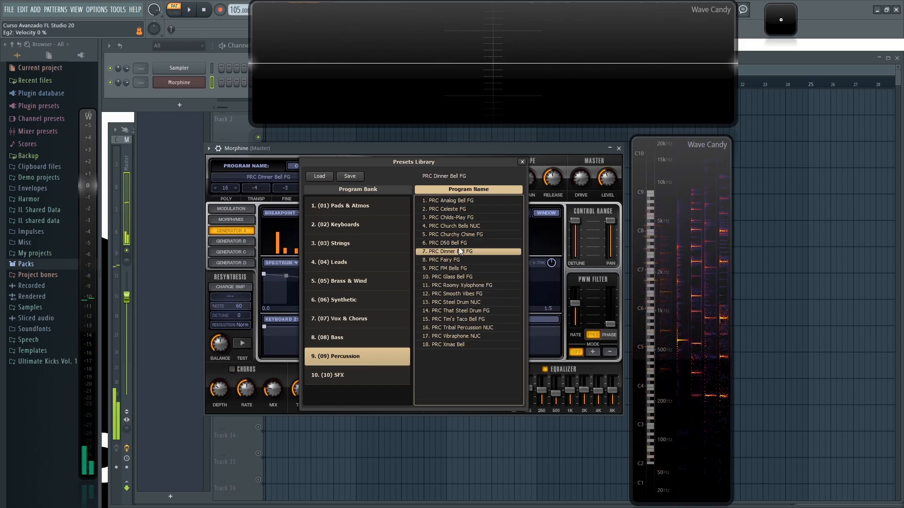
# Audition programs from the SFX bank, including SFX Chicadee Chirp FG and SFX Mad Maxx MC
pyautogui.click(334, 375)
pyautogui.click(468, 253)
pyautogui.click(466, 285)
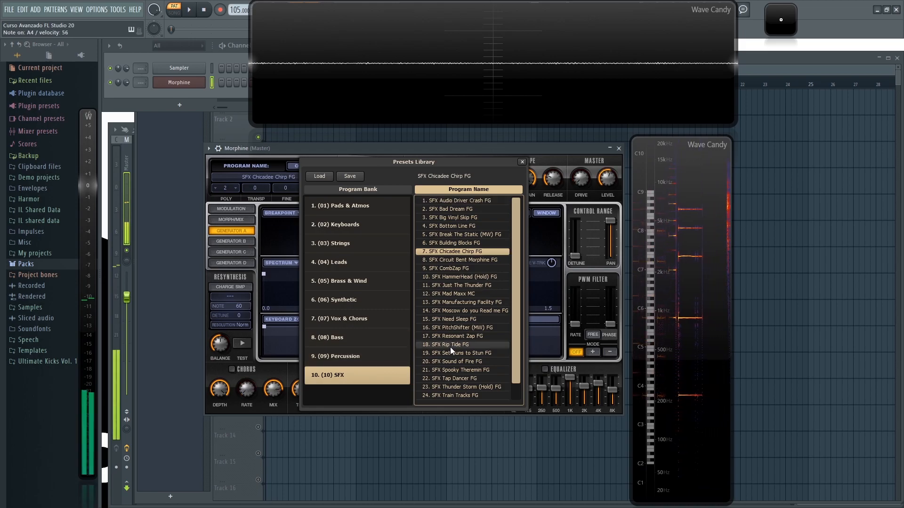
pyautogui.click(458, 295)
pyautogui.scroll(-1, 474, 324)
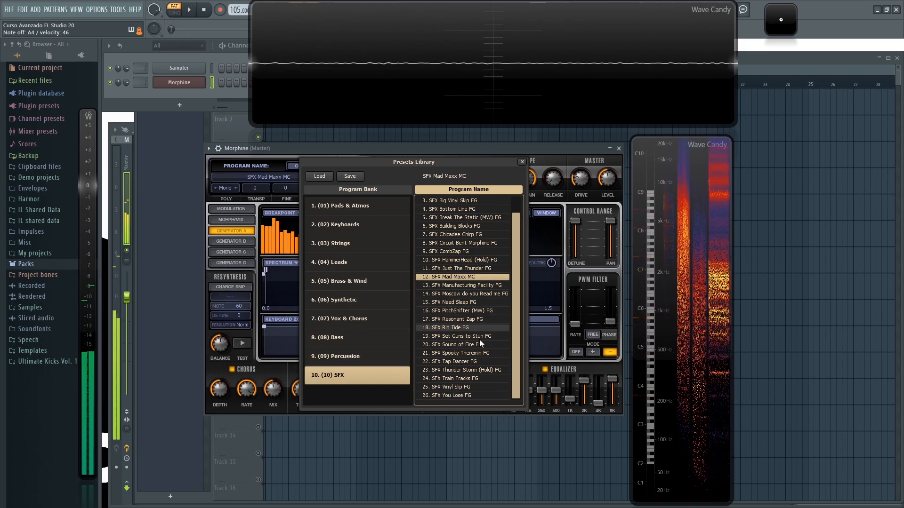
# Audition SFX Sound of Fire FG, SFX Vinyl Slip FG and SFX Just The Thunder FG, and close the presets library
pyautogui.click(472, 345)
pyautogui.click(468, 386)
pyautogui.click(477, 269)
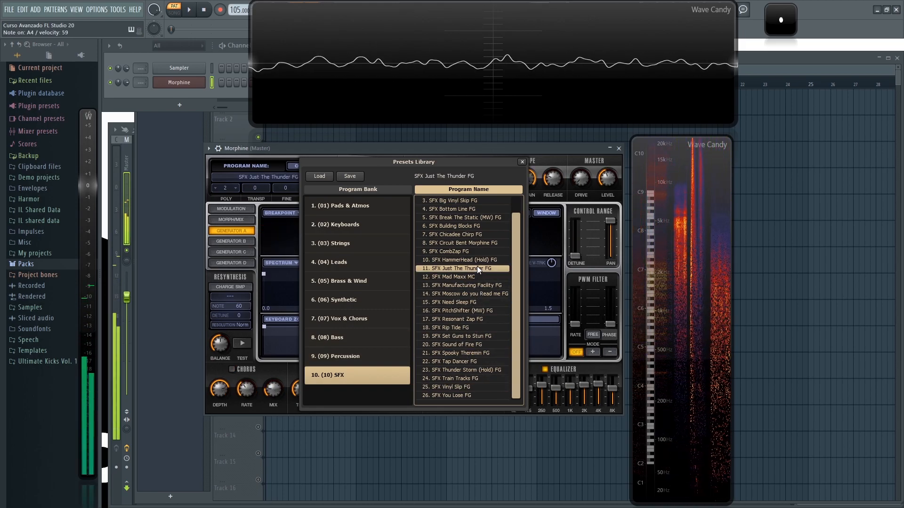
pyautogui.click(522, 162)
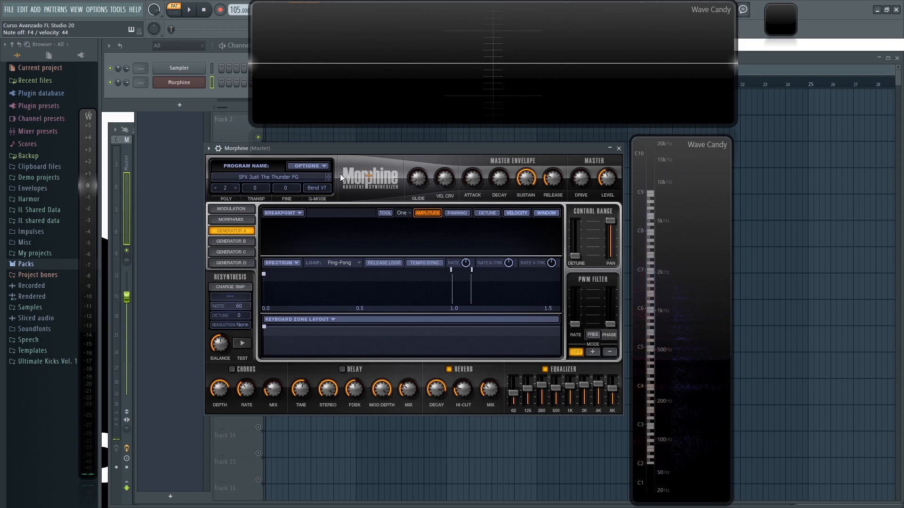
# Load KBD Crystal MC from the Keyboards bank and set the program's fine tuning to -1
pyautogui.click(276, 177)
pyautogui.click(349, 224)
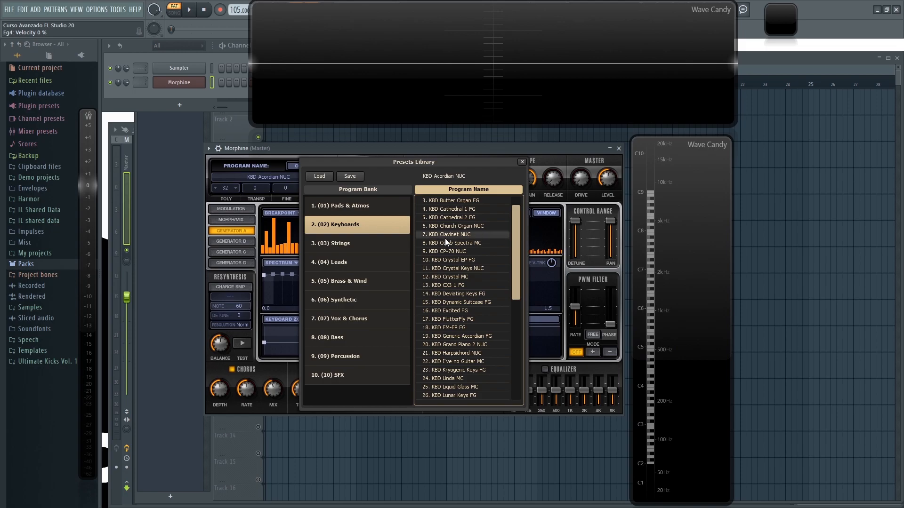
pyautogui.click(463, 277)
pyautogui.click(521, 161)
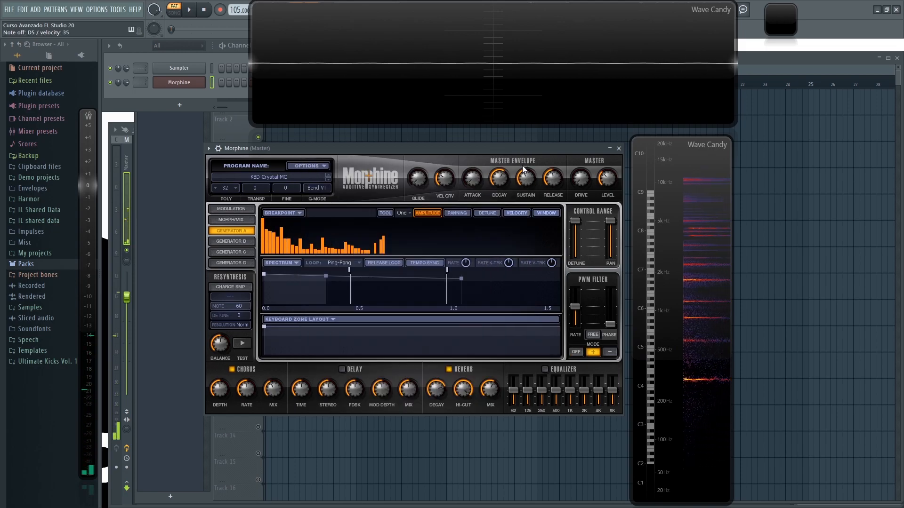
pyautogui.moveTo(253, 187); pyautogui.dragTo(281, 204)
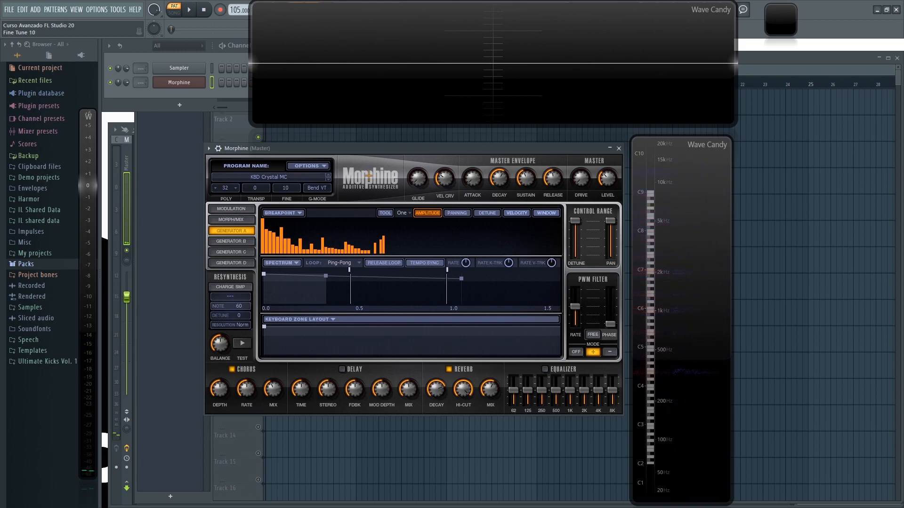
# Raise the glide amount and try the Held VT, Bend ST and Held ST glide modes, ending on Held ST
pyautogui.click(321, 188)
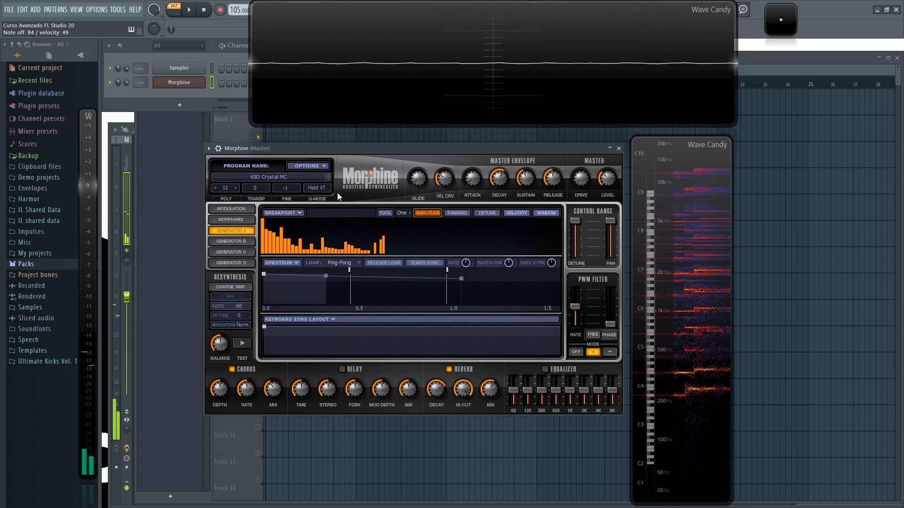
pyautogui.moveTo(418, 178); pyautogui.dragTo(414, 201)
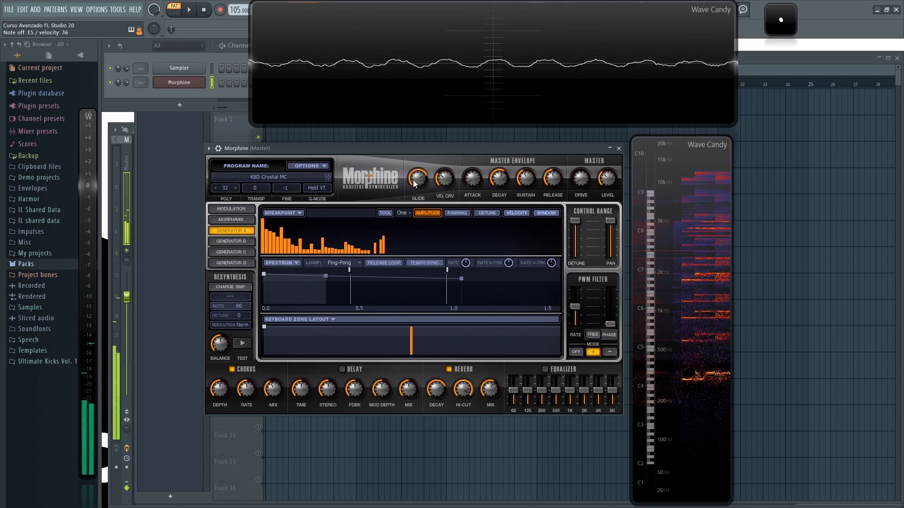
pyautogui.click(321, 190)
pyautogui.click(351, 192)
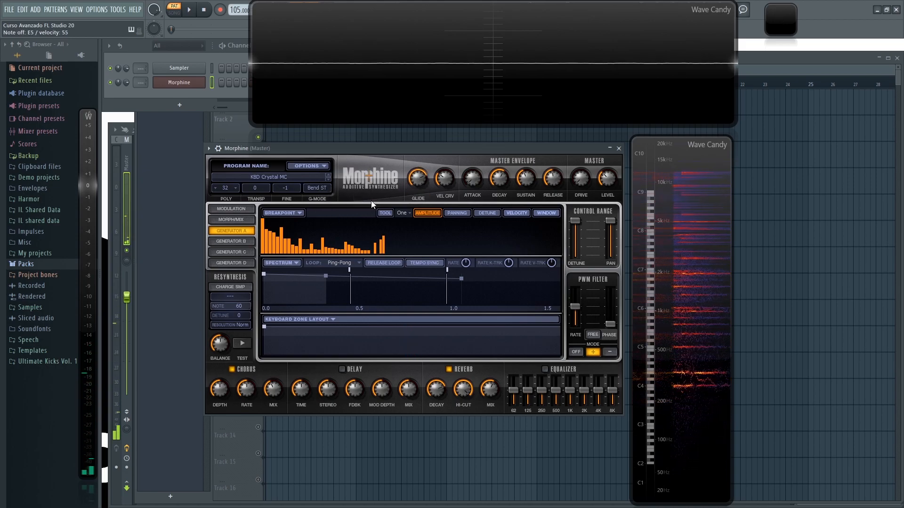
pyautogui.click(330, 188)
pyautogui.click(352, 201)
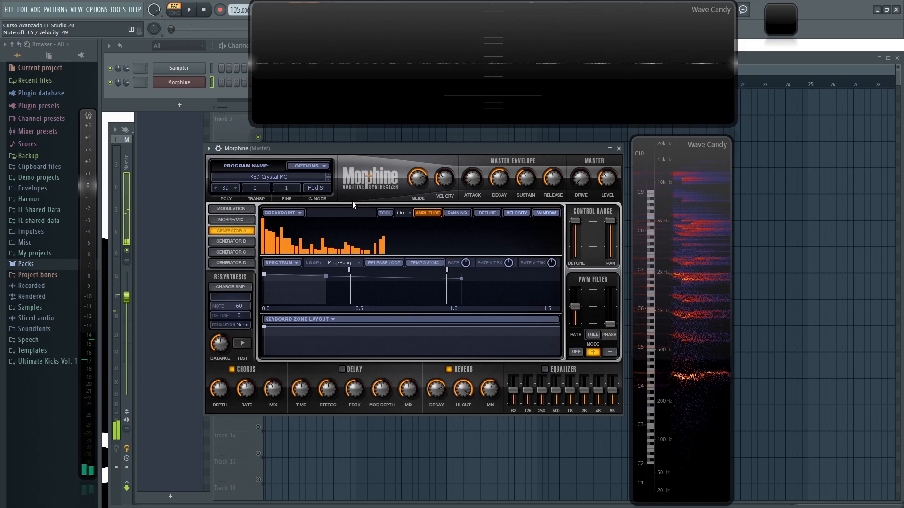
pyautogui.click(320, 187)
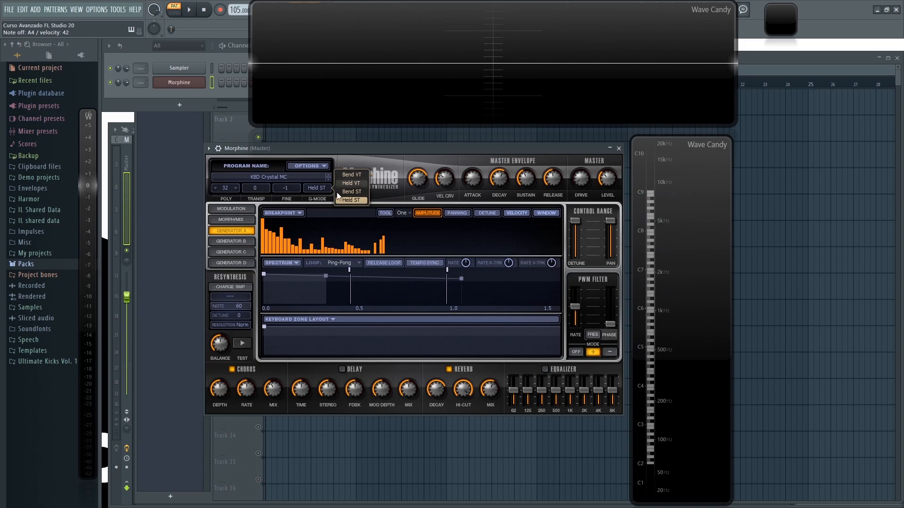
pyautogui.click(386, 169)
# Turn the glide fully down and lower the velocity curve
pyautogui.moveTo(418, 180); pyautogui.dragTo(418, 254)
pyautogui.moveTo(444, 181)
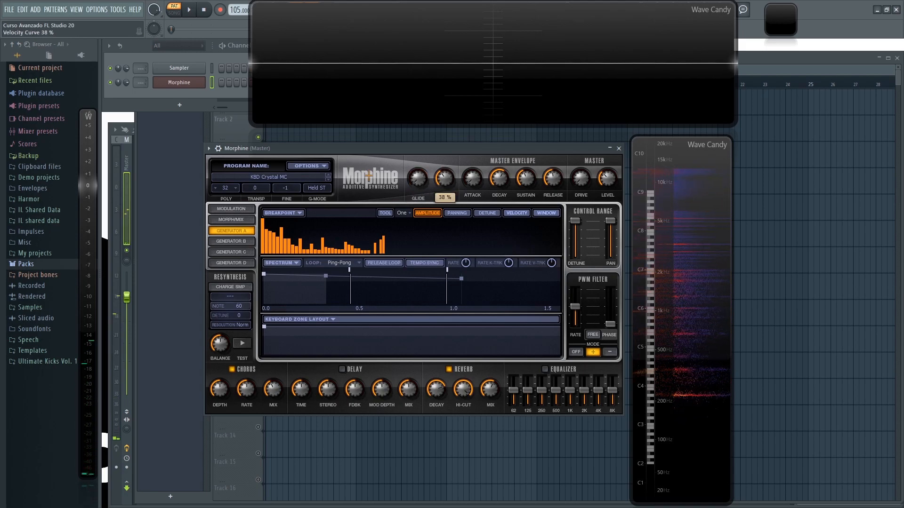
pyautogui.moveTo(448, 176)
pyautogui.mouseDown()
pyautogui.moveTo(448, 203)
pyautogui.moveTo(447, 153)
pyautogui.moveTo(447, 185)
pyautogui.mouseUp()
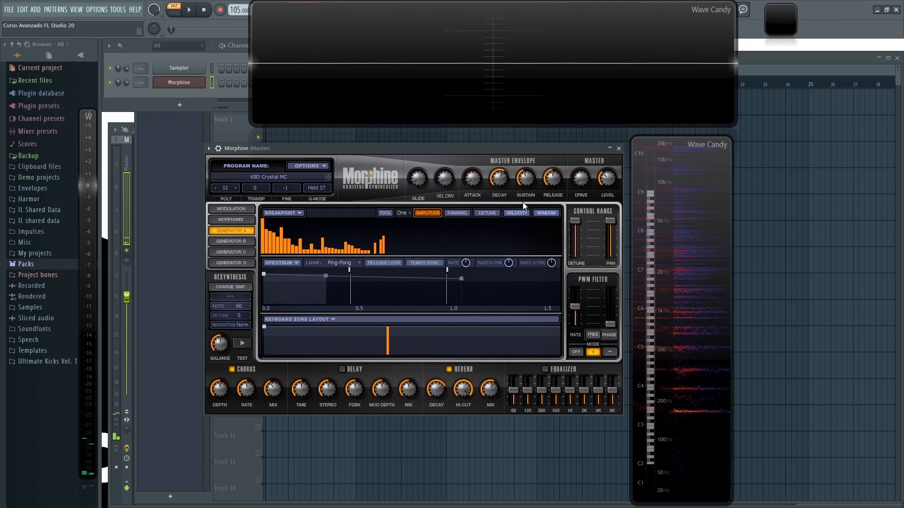
# Try the master envelope's attack and sustain, and adjust the master drive and level, setting the level to -0.4 dB
pyautogui.click(474, 182)
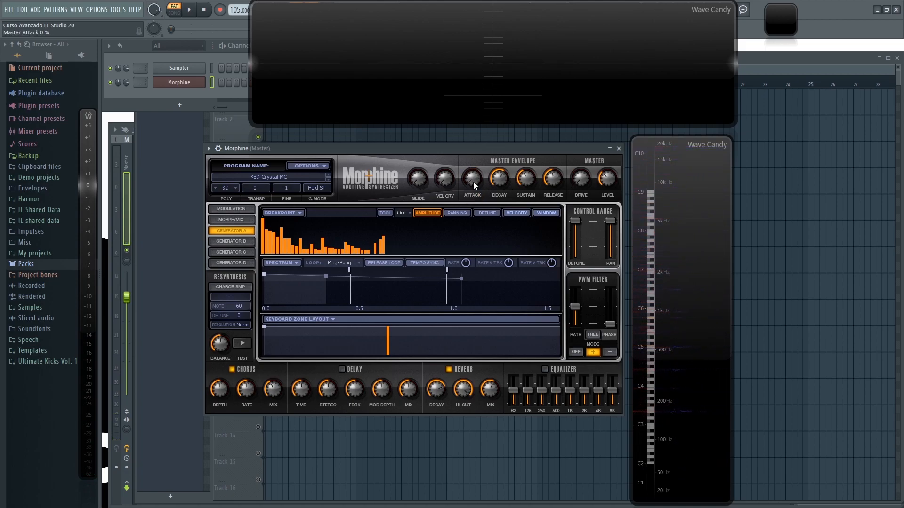
pyautogui.moveTo(471, 181)
pyautogui.mouseDown()
pyautogui.moveTo(471, 156)
pyautogui.moveTo(470, 181)
pyautogui.mouseUp()
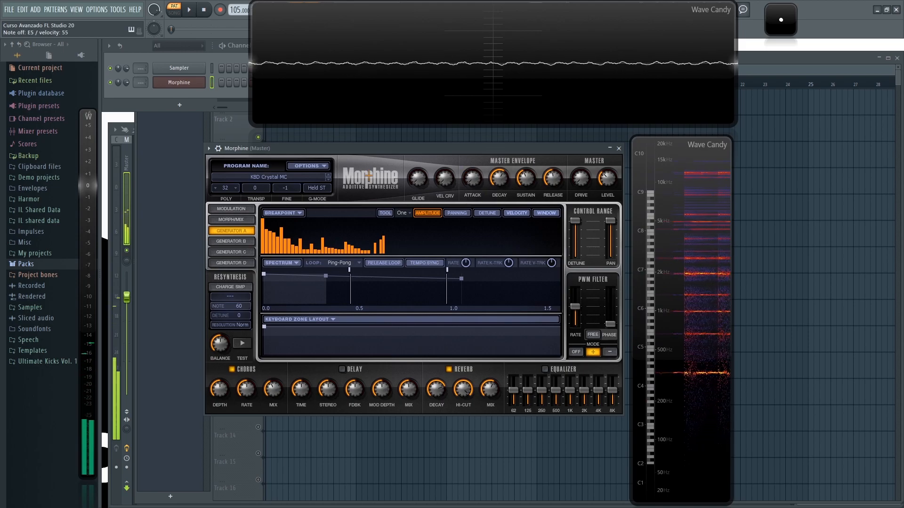
pyautogui.click(524, 179)
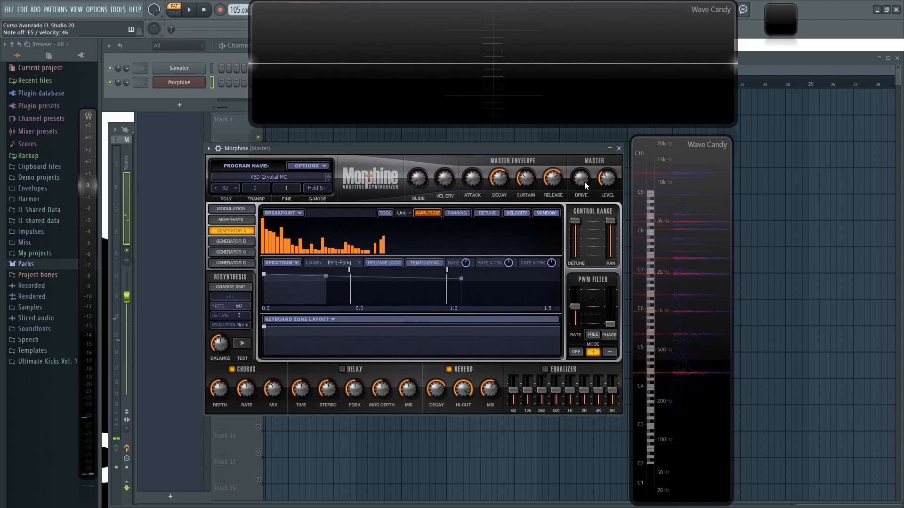
pyautogui.moveTo(611, 179); pyautogui.dragTo(609, 207)
pyautogui.moveTo(581, 178); pyautogui.dragTo(607, 165)
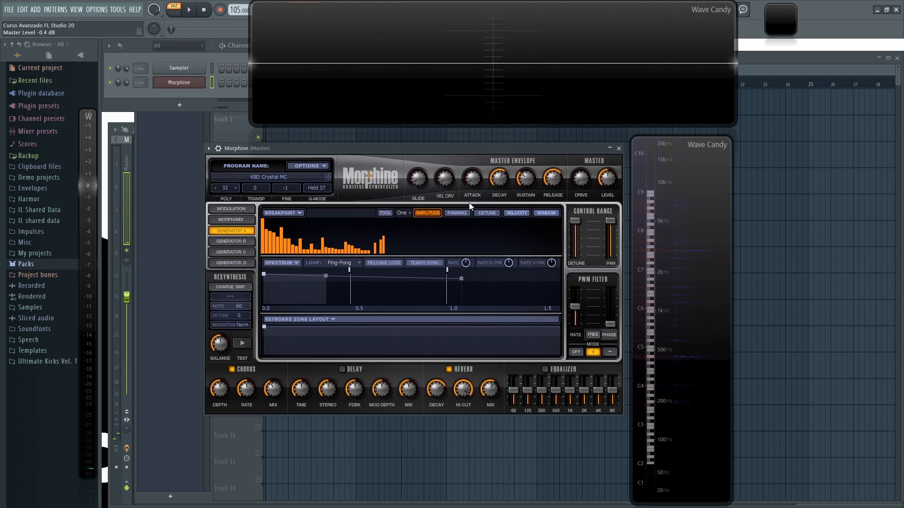
# Examine the Modulation, Morph/Mix and generator pages, ending on the modulation matrix
pyautogui.click(233, 208)
pyautogui.click(233, 220)
pyautogui.click(234, 229)
pyautogui.click(232, 252)
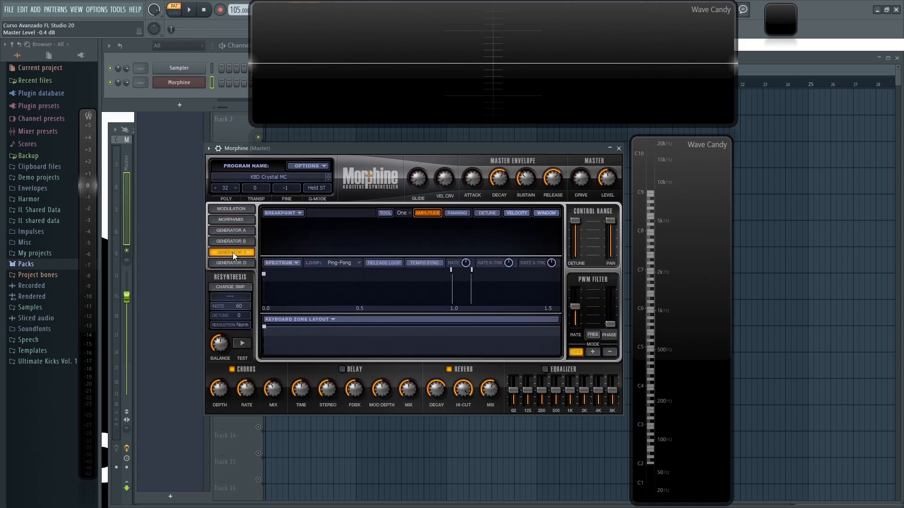
pyautogui.click(232, 261)
pyautogui.click(238, 212)
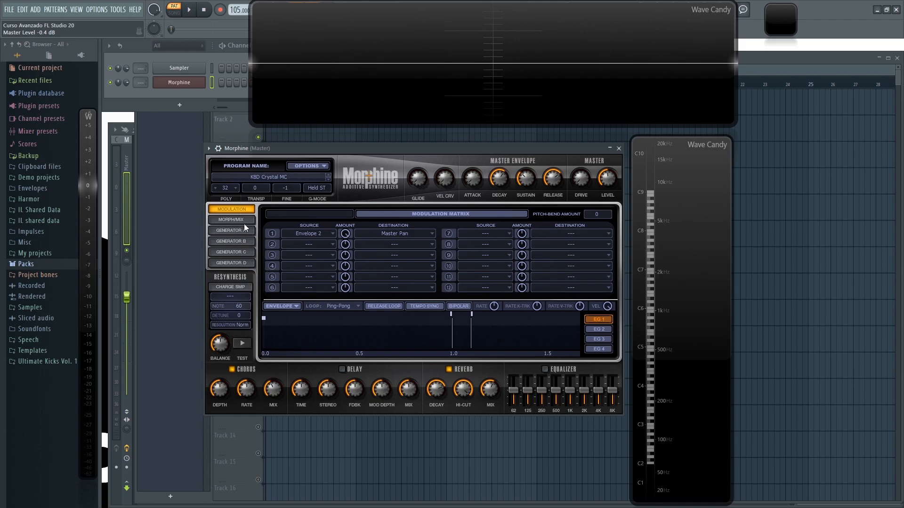
# Compare the settings of Generators A, B, C and D, ending on Generator A
pyautogui.click(245, 231)
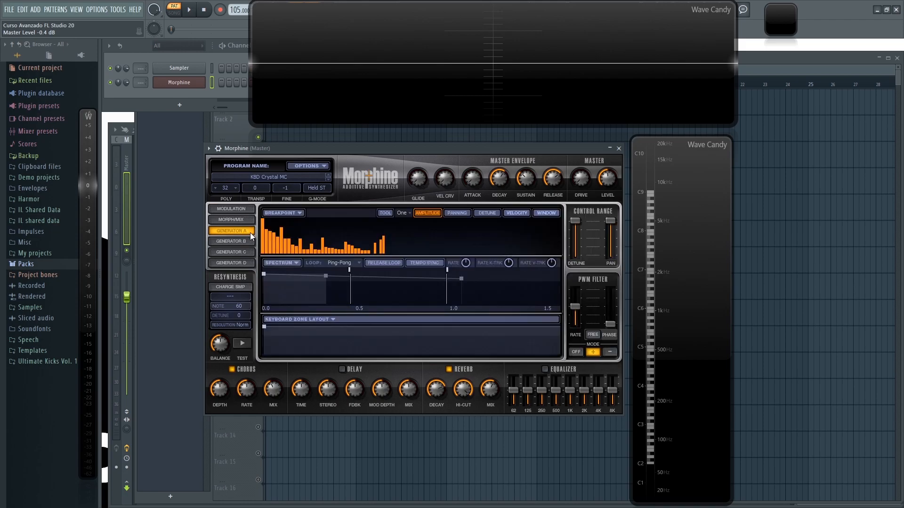
pyautogui.click(241, 242)
pyautogui.click(242, 252)
pyautogui.click(239, 262)
pyautogui.click(239, 253)
pyautogui.click(239, 241)
pyautogui.click(240, 230)
pyautogui.click(238, 241)
pyautogui.click(240, 252)
pyautogui.click(240, 260)
pyautogui.click(239, 252)
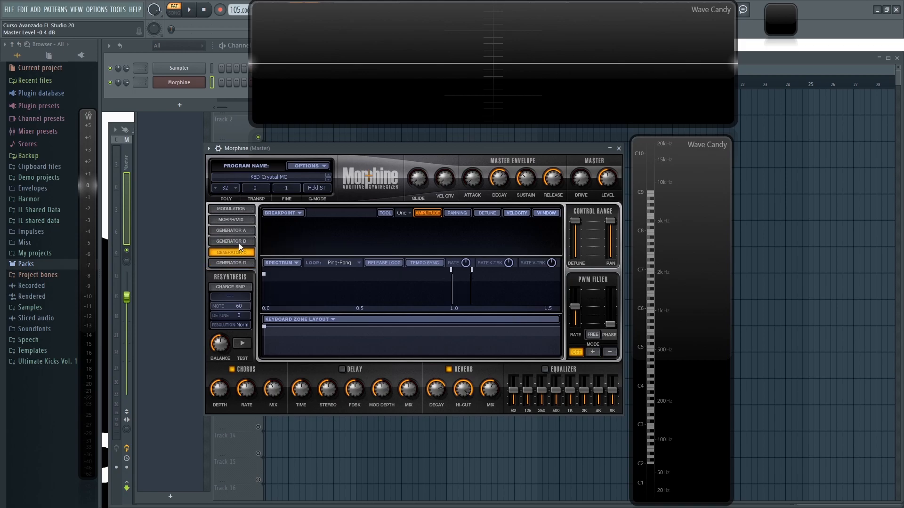
pyautogui.click(237, 231)
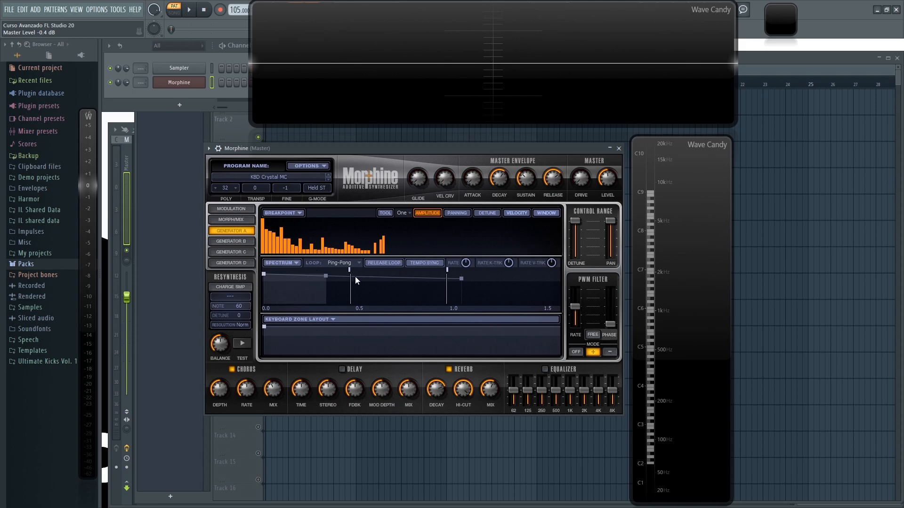
# Raise Generator A's PWM filter rate to 91% and review Generators B and C, Morph/Mix and Modulation
pyautogui.click(576, 352)
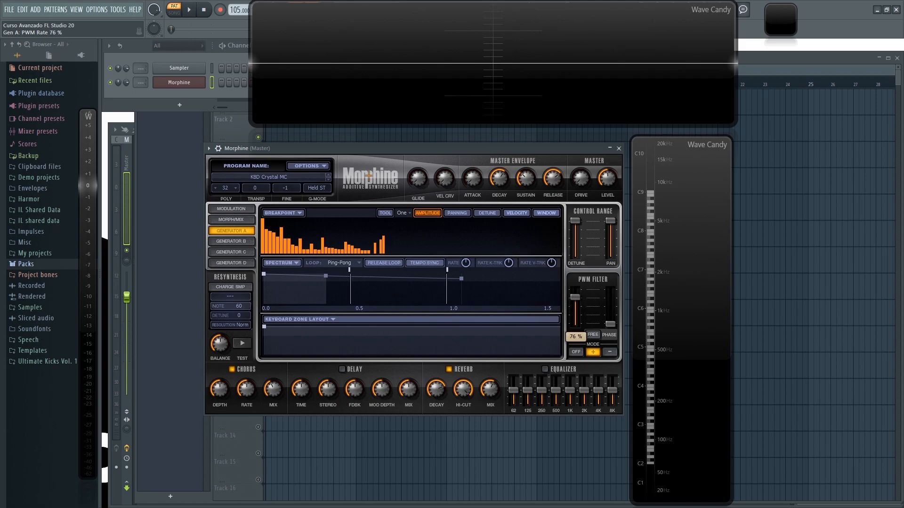
pyautogui.click(232, 242)
pyautogui.click(231, 252)
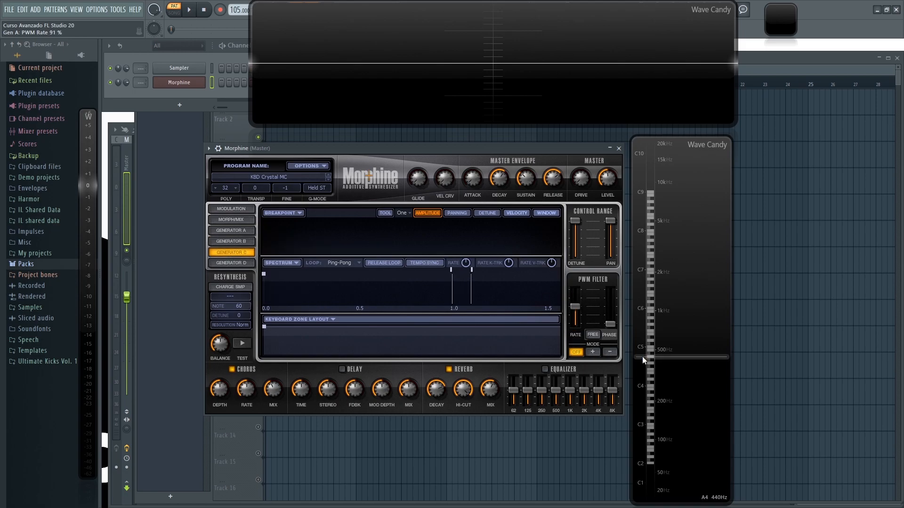
pyautogui.click(250, 221)
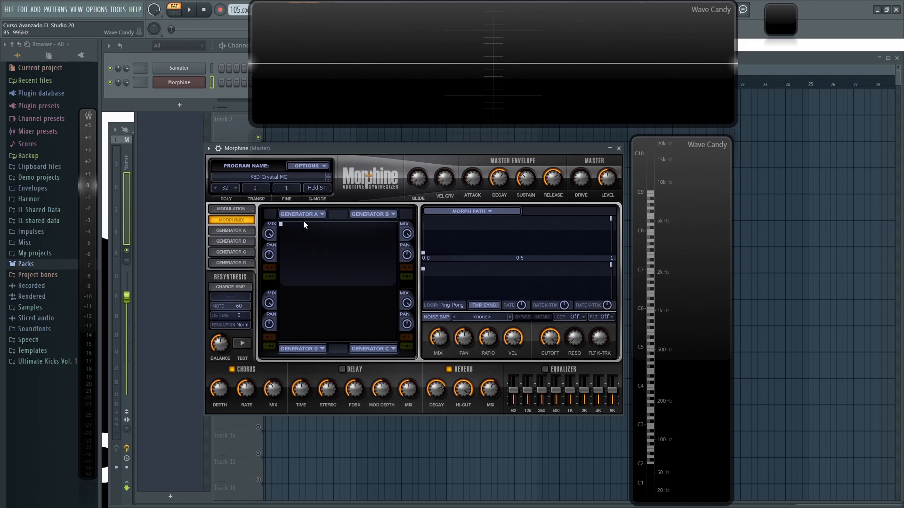
pyautogui.click(232, 210)
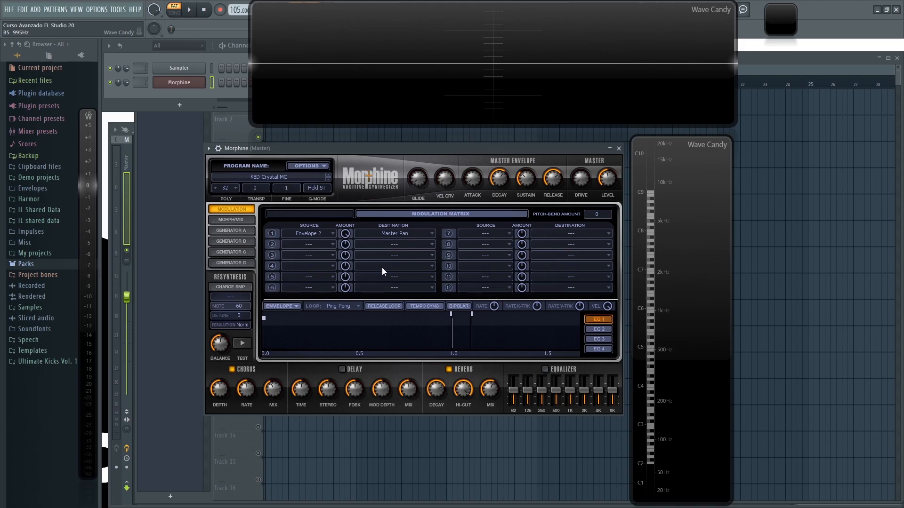
# Reset the program to its blank state and show Generator A
pyautogui.click(309, 165)
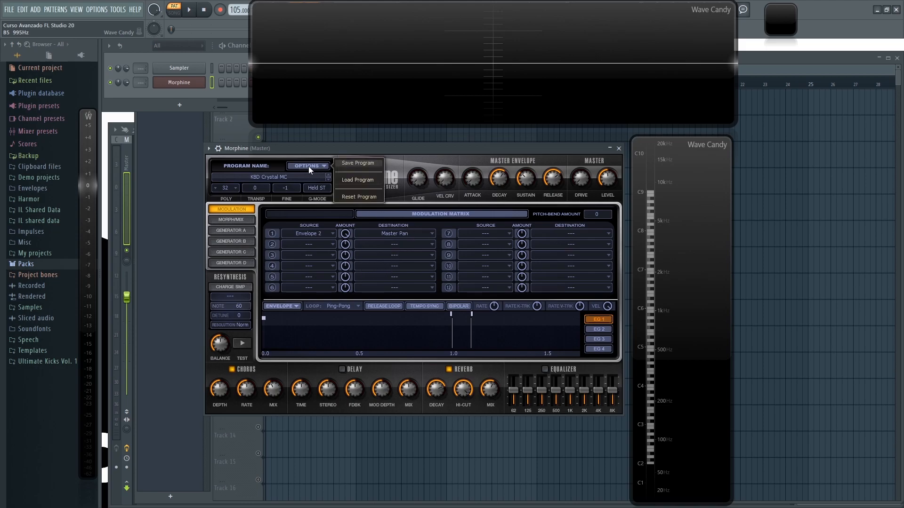
pyautogui.click(355, 196)
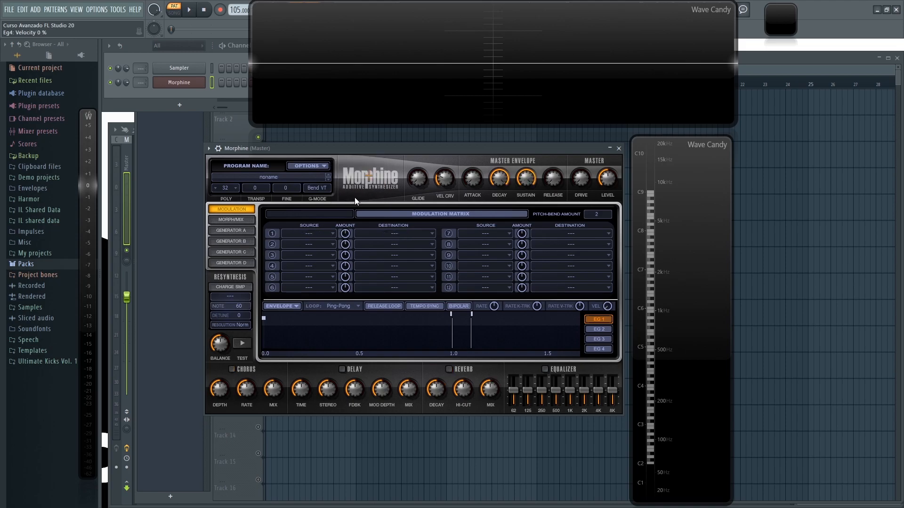
pyautogui.click(235, 233)
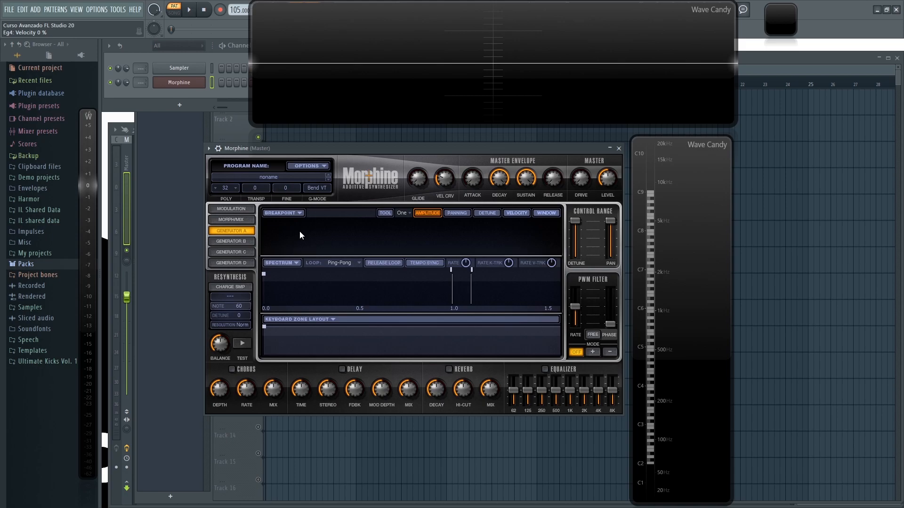
# Set the amplitude of Generator A's first partial to 100%
pyautogui.click(263, 225)
pyautogui.moveTo(270, 239); pyautogui.dragTo(264, 255)
pyautogui.moveTo(262, 242); pyautogui.dragTo(262, 220)
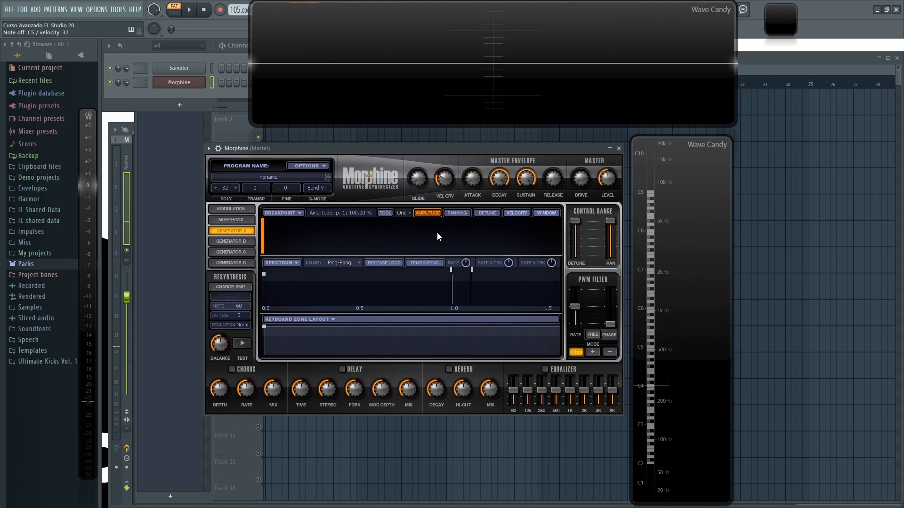
pyautogui.moveTo(559, 235)
pyautogui.mouseDown()
pyautogui.moveTo(288, 243)
pyautogui.moveTo(563, 267)
pyautogui.mouseUp()
pyautogui.moveTo(330, 272); pyautogui.dragTo(267, 273)
# Add amplitude to partial 2 and to spaced higher partials at decreasing levels, reaching partial 51 at about 23%
pyautogui.click(265, 234)
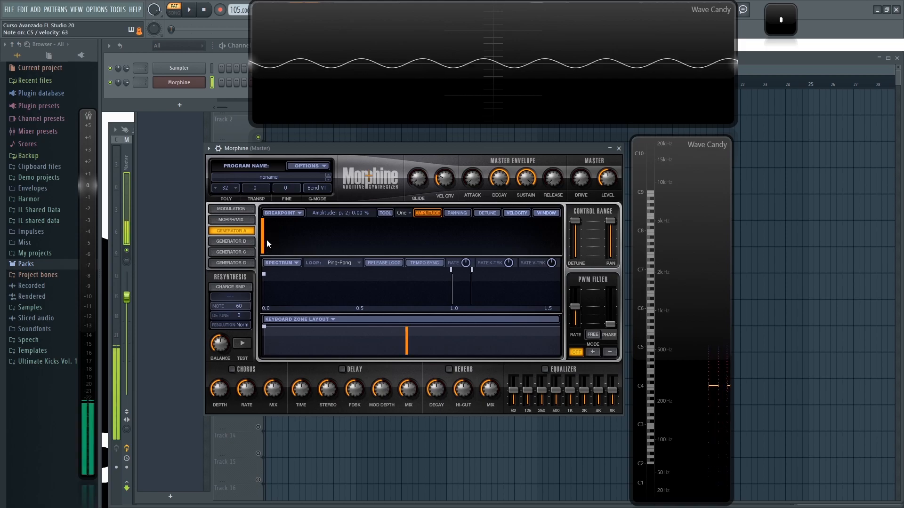
pyautogui.click(282, 237)
pyautogui.click(333, 240)
pyautogui.click(369, 243)
pyautogui.click(409, 246)
pyautogui.click(425, 245)
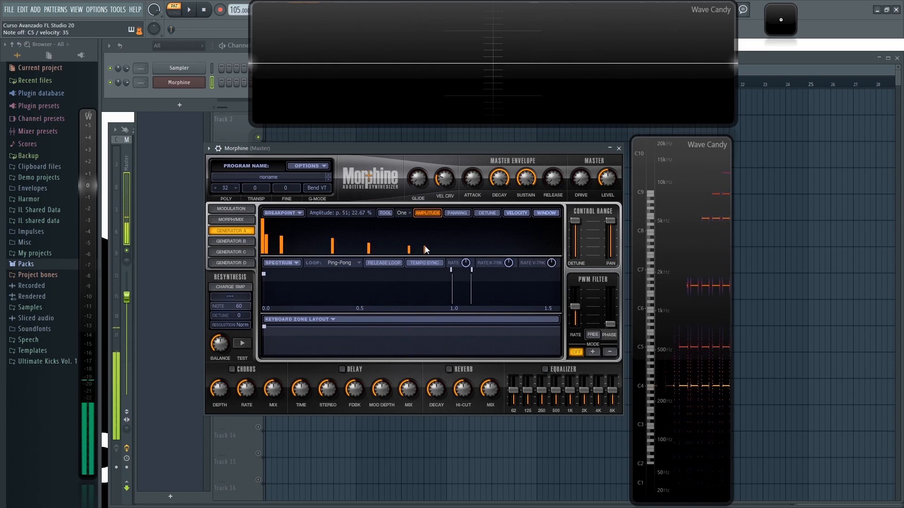
# Add a cluster of low-amplitude high partials and raise a few lower ones, including partial 15 at about 53%
pyautogui.moveTo(465, 246); pyautogui.dragTo(473, 246)
pyautogui.click(304, 242)
pyautogui.click(287, 230)
pyautogui.click(292, 230)
pyautogui.click(315, 236)
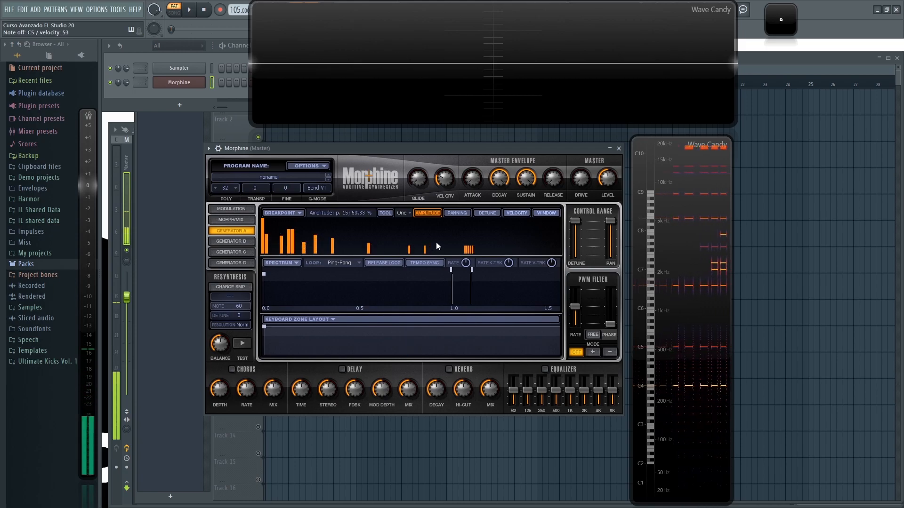
# Edit Generator A's partial panning, setting an even value of about 5% across the partials up to partial 88
pyautogui.click(456, 213)
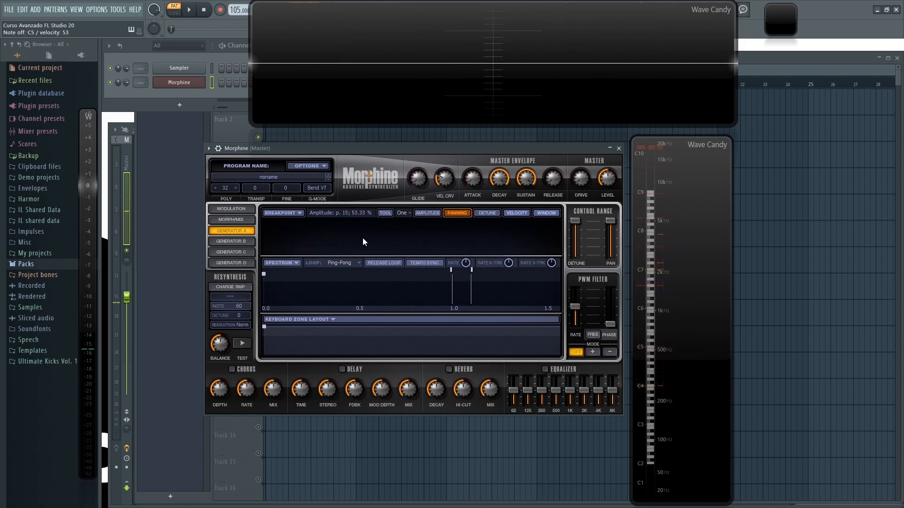
pyautogui.click(262, 238)
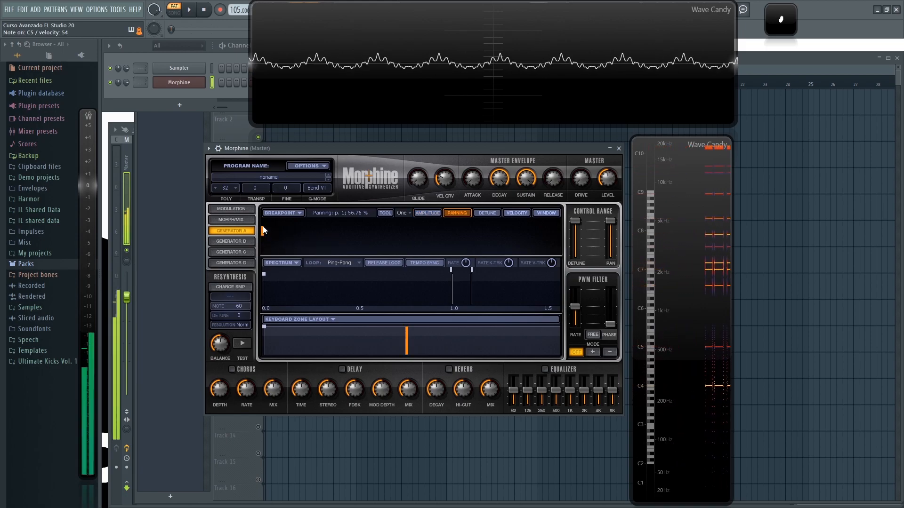
pyautogui.moveTo(265, 257)
pyautogui.mouseDown()
pyautogui.moveTo(262, 217)
pyautogui.moveTo(272, 253)
pyautogui.moveTo(475, 219)
pyautogui.moveTo(284, 224)
pyautogui.moveTo(280, 240)
pyautogui.moveTo(265, 235)
pyautogui.moveTo(499, 235)
pyautogui.mouseUp()
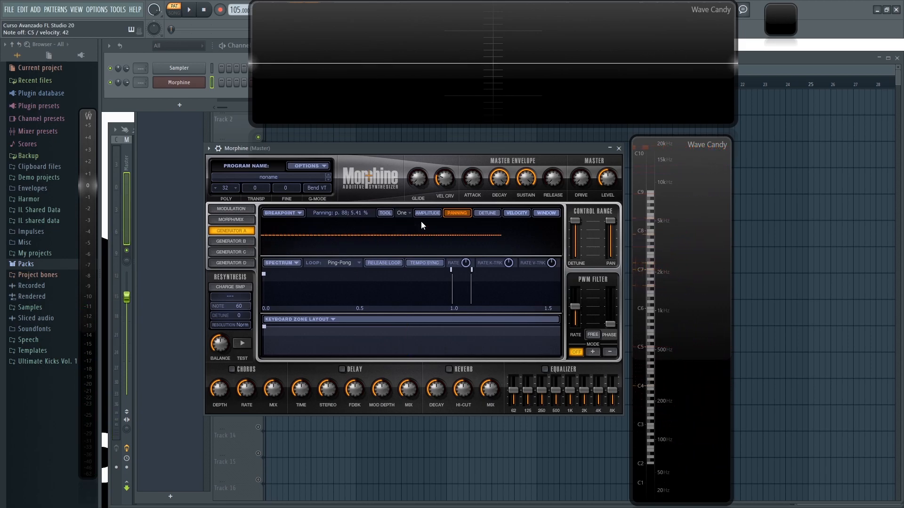
# Set a detune of about 5% on Generator A's first few partials
pyautogui.click(487, 213)
pyautogui.moveTo(264, 235)
pyautogui.mouseDown()
pyautogui.moveTo(264, 221)
pyautogui.moveTo(263, 255)
pyautogui.moveTo(262, 224)
pyautogui.moveTo(272, 236)
pyautogui.mouseUp()
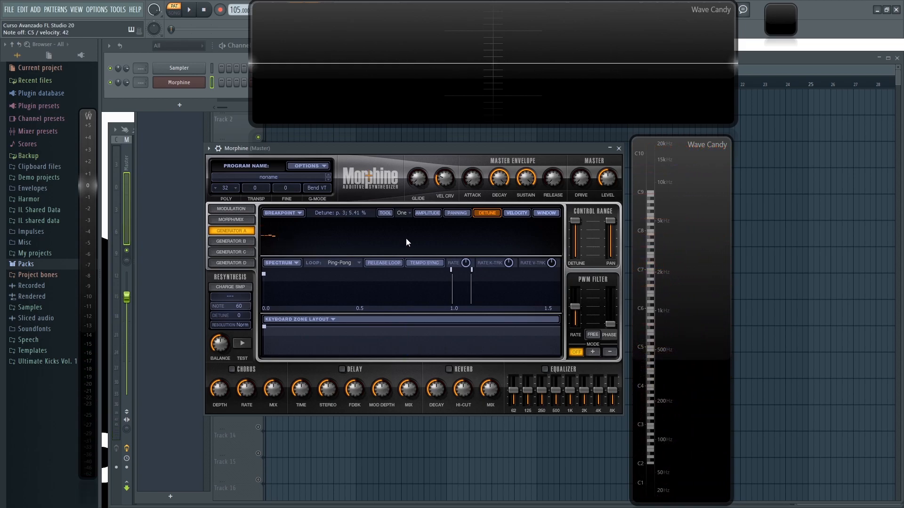
# Review Generator A's velocity, detune, panning and amplitude views, and check the option for opening the partial editor in its own window
pyautogui.click(517, 213)
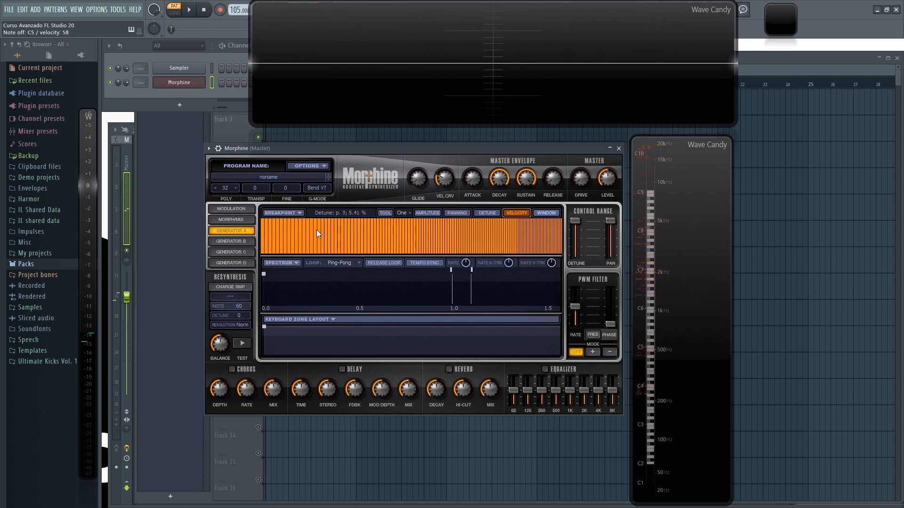
pyautogui.click(552, 215)
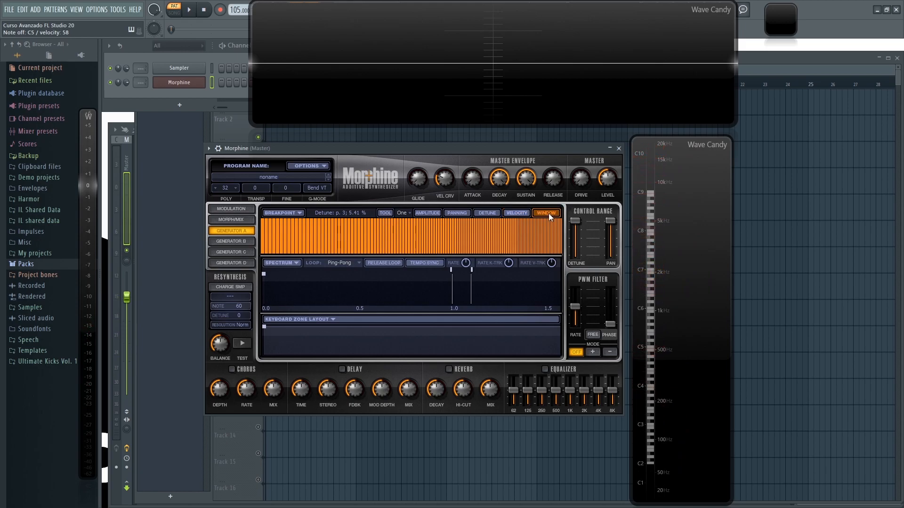
pyautogui.click(520, 214)
pyautogui.click(487, 213)
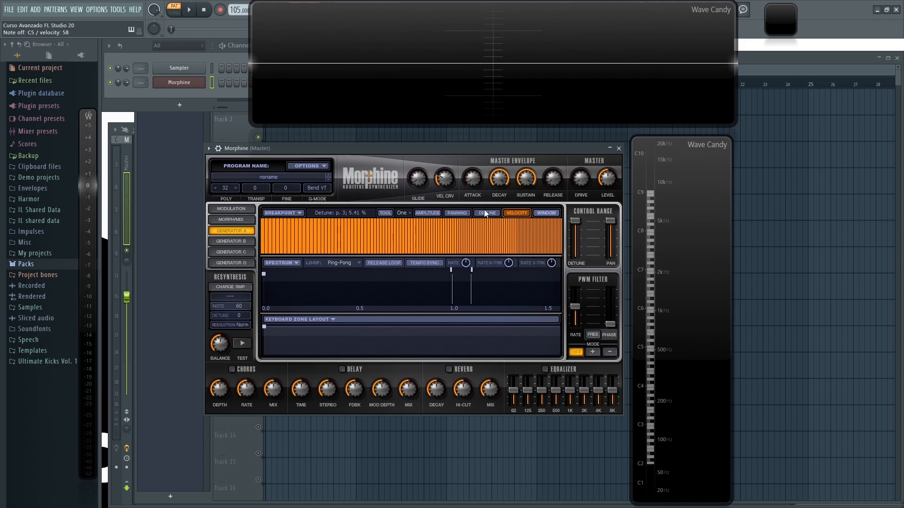
pyautogui.click(457, 213)
pyautogui.click(429, 212)
pyautogui.click(455, 213)
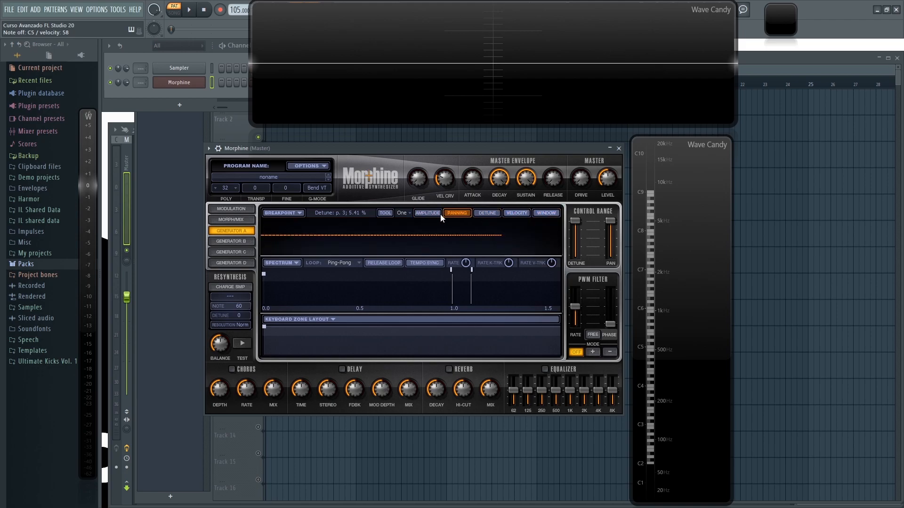
pyautogui.click(426, 214)
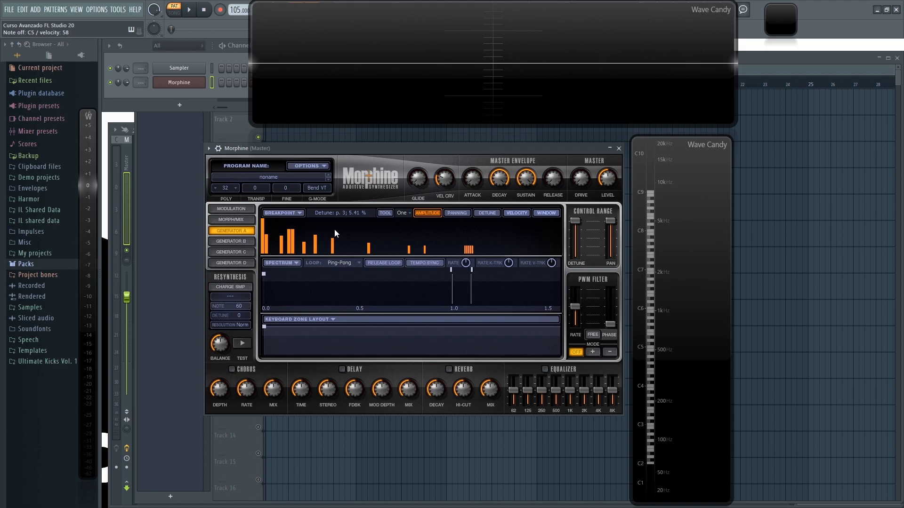
# Draw a continuous band of amplitudes across Generator A's upper partials, reaching about 49% at partial 128
pyautogui.moveTo(334, 239); pyautogui.dragTo(376, 246)
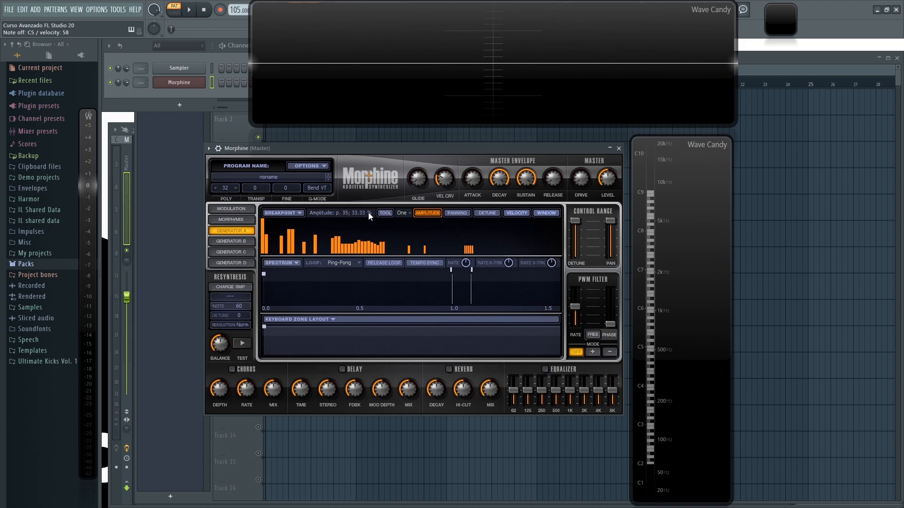
pyautogui.moveTo(455, 236); pyautogui.dragTo(564, 237)
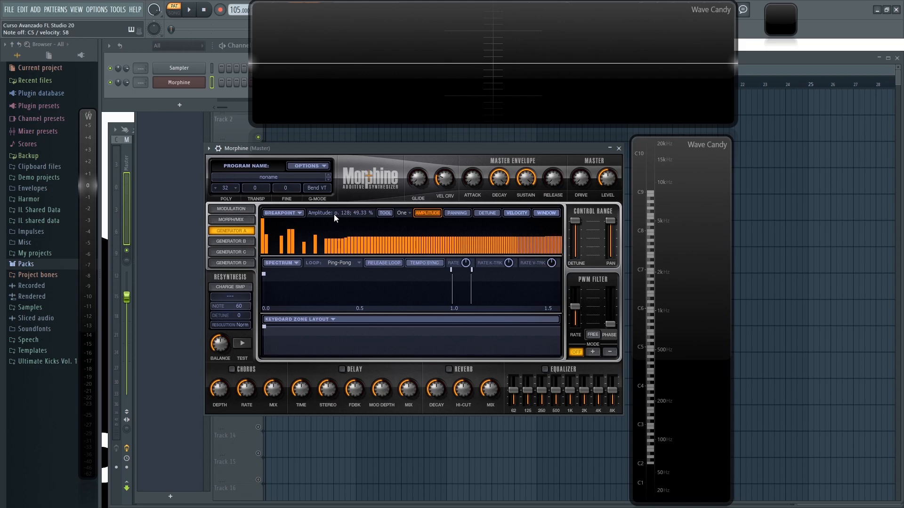
# Lower the amplitude of every partial above the first to 0% in Generator A
pyautogui.click(560, 224)
pyautogui.click(269, 227)
pyautogui.click(269, 233)
pyautogui.moveTo(551, 266)
pyautogui.mouseDown()
pyautogui.moveTo(270, 280)
pyautogui.moveTo(264, 219)
pyautogui.moveTo(267, 260)
pyautogui.moveTo(275, 263)
pyautogui.mouseUp()
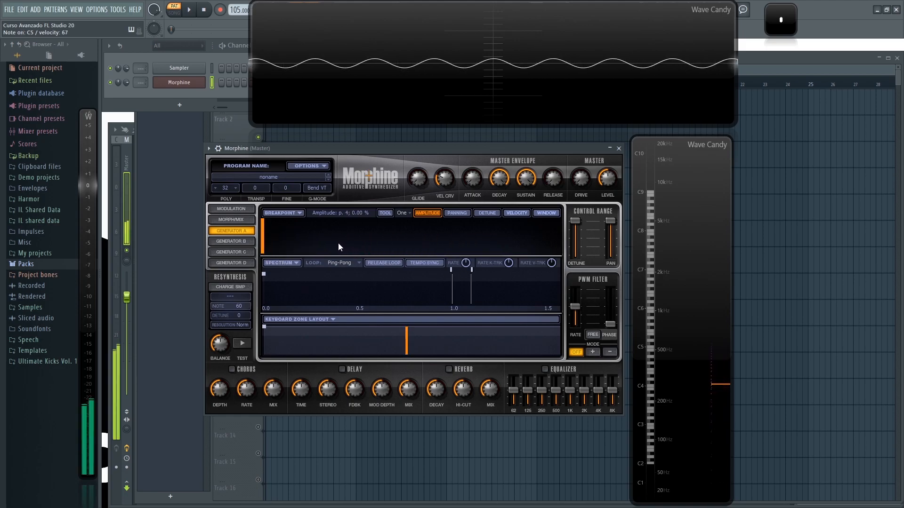
pyautogui.moveTo(325, 244)
pyautogui.mouseDown()
pyautogui.moveTo(340, 238)
pyautogui.moveTo(337, 262)
pyautogui.mouseUp()
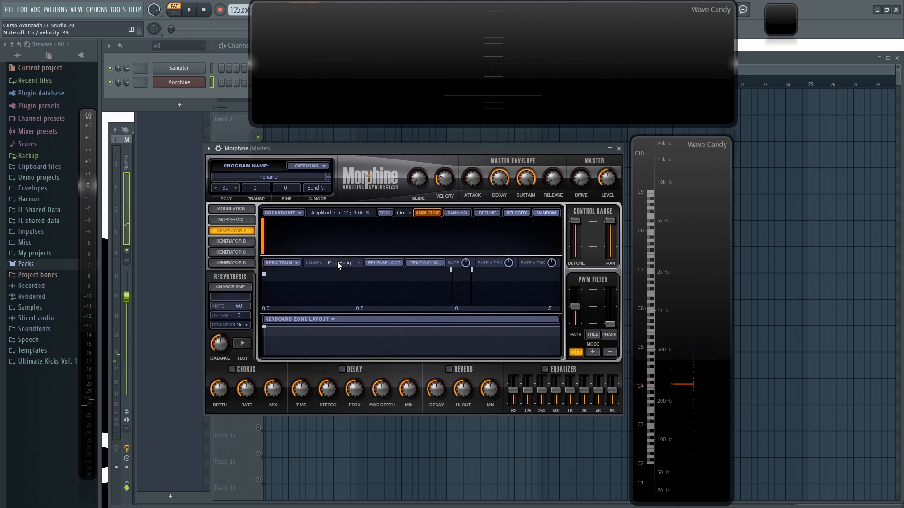
# Try the Odd and Even drawing tools on Generator A's partial amplitudes, returning the levels to 0%
pyautogui.click(402, 211)
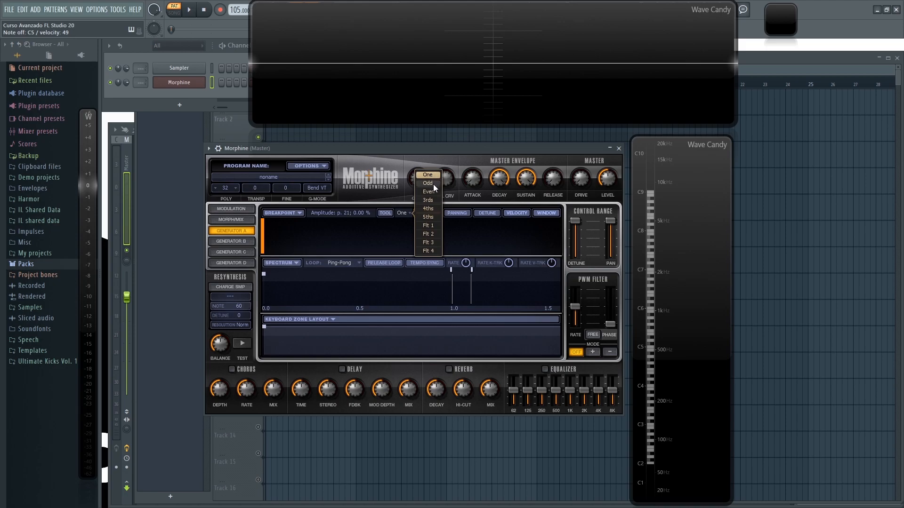
pyautogui.click(429, 184)
pyautogui.moveTo(318, 249)
pyautogui.mouseDown()
pyautogui.moveTo(321, 201)
pyautogui.moveTo(331, 257)
pyautogui.moveTo(296, 244)
pyautogui.moveTo(289, 220)
pyautogui.moveTo(301, 254)
pyautogui.moveTo(329, 257)
pyautogui.mouseUp()
pyautogui.click(407, 213)
pyautogui.click(427, 197)
# Try the 3rds, 4ths and 5ths drawing tools on the partial amplitudes, bringing each set back to 0%
pyautogui.click(405, 213)
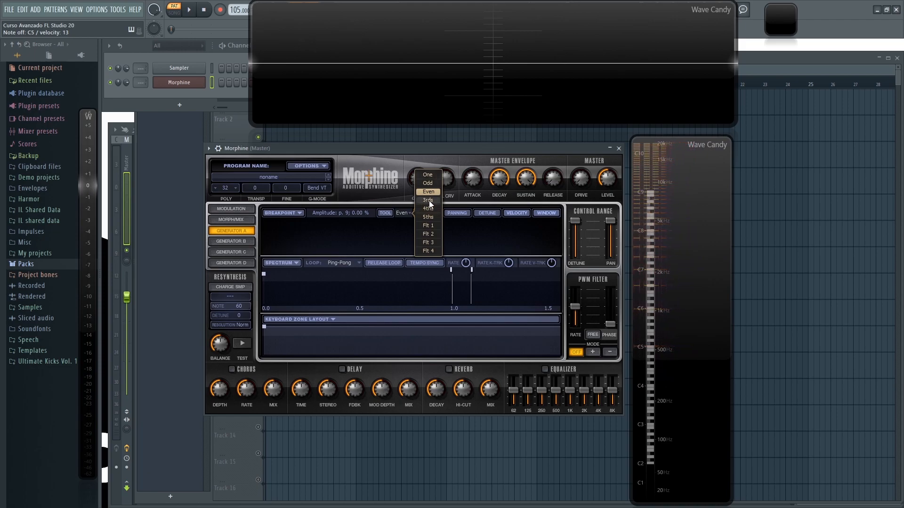
pyautogui.click(428, 201)
pyautogui.moveTo(329, 238)
pyautogui.mouseDown()
pyautogui.moveTo(318, 239)
pyautogui.moveTo(314, 225)
pyautogui.moveTo(317, 255)
pyautogui.mouseUp()
pyautogui.click(403, 213)
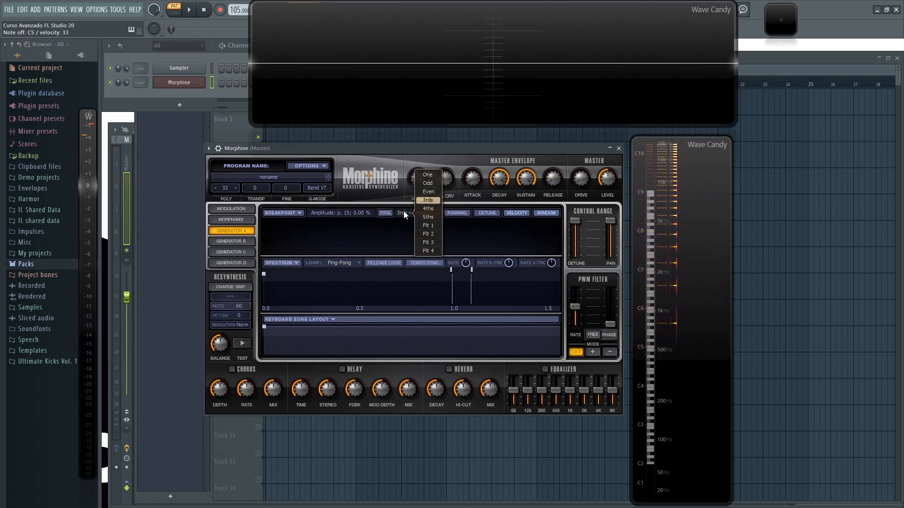
pyautogui.click(425, 207)
pyautogui.moveTo(334, 235)
pyautogui.mouseDown()
pyautogui.moveTo(327, 212)
pyautogui.moveTo(329, 239)
pyautogui.mouseUp()
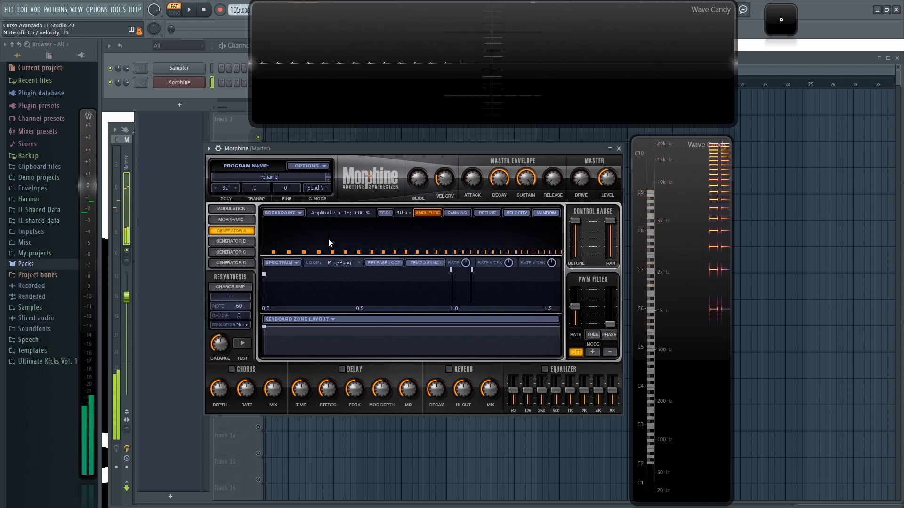
pyautogui.click(404, 213)
pyautogui.click(430, 216)
pyautogui.moveTo(297, 244)
pyautogui.mouseDown()
pyautogui.moveTo(296, 223)
pyautogui.moveTo(301, 214)
pyautogui.moveTo(309, 224)
pyautogui.moveTo(310, 212)
pyautogui.moveTo(310, 227)
pyautogui.moveTo(378, 235)
pyautogui.mouseUp()
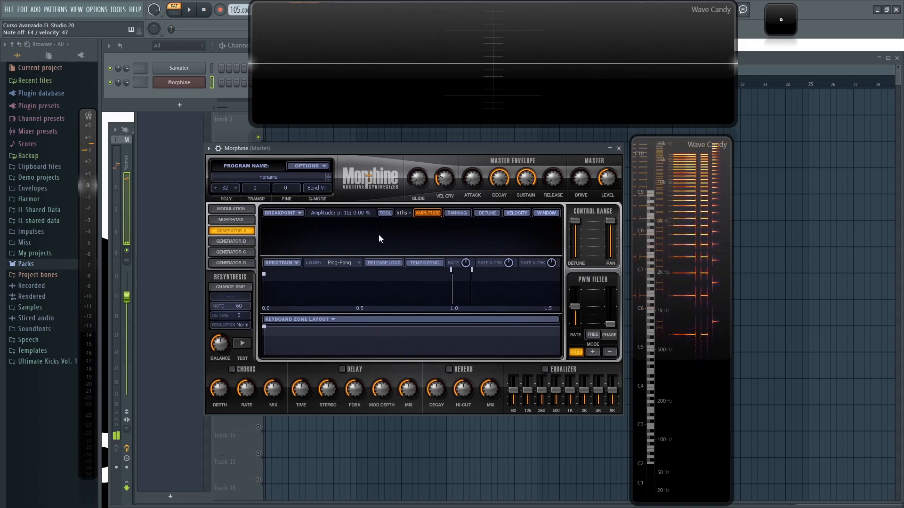
# Shape a peak of about 83% around partial 47 with the Flt 1 tool, then lower it back down
pyautogui.click(403, 213)
pyautogui.click(428, 226)
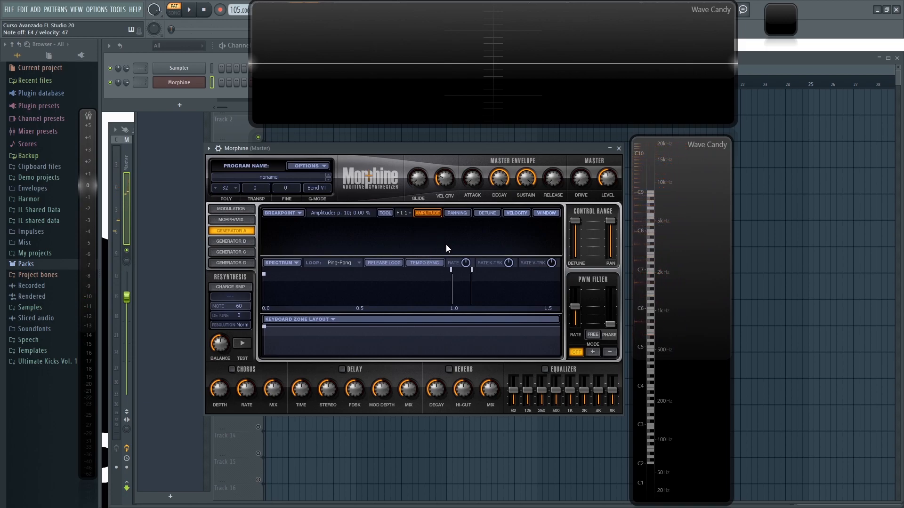
pyautogui.moveTo(415, 248); pyautogui.dragTo(417, 243)
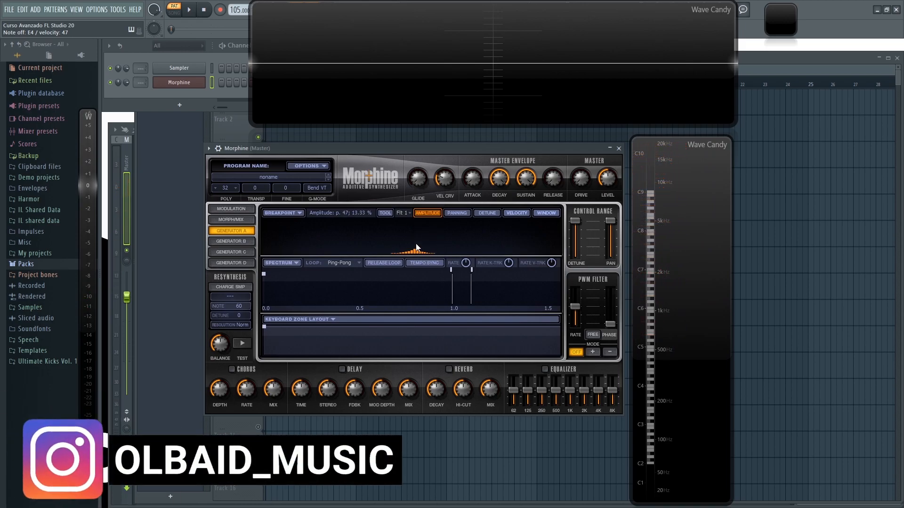
pyautogui.moveTo(414, 221)
pyautogui.mouseDown()
pyautogui.moveTo(427, 218)
pyautogui.moveTo(419, 239)
pyautogui.moveTo(419, 216)
pyautogui.moveTo(414, 224)
pyautogui.mouseUp()
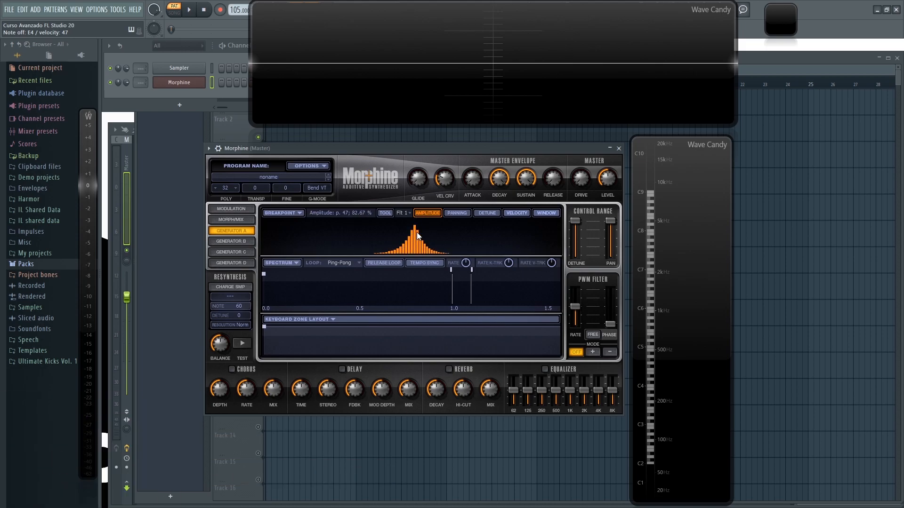
pyautogui.moveTo(415, 239)
pyautogui.mouseDown()
pyautogui.moveTo(414, 266)
pyautogui.moveTo(419, 255)
pyautogui.mouseUp()
# Try the other filter-shaped drawing tools on the partial amplitudes, ending with Flt 4
pyautogui.click(403, 213)
pyautogui.click(424, 225)
pyautogui.moveTo(415, 256); pyautogui.dragTo(452, 250)
pyautogui.click(402, 213)
pyautogui.click(419, 225)
pyautogui.click(402, 213)
pyautogui.click(423, 238)
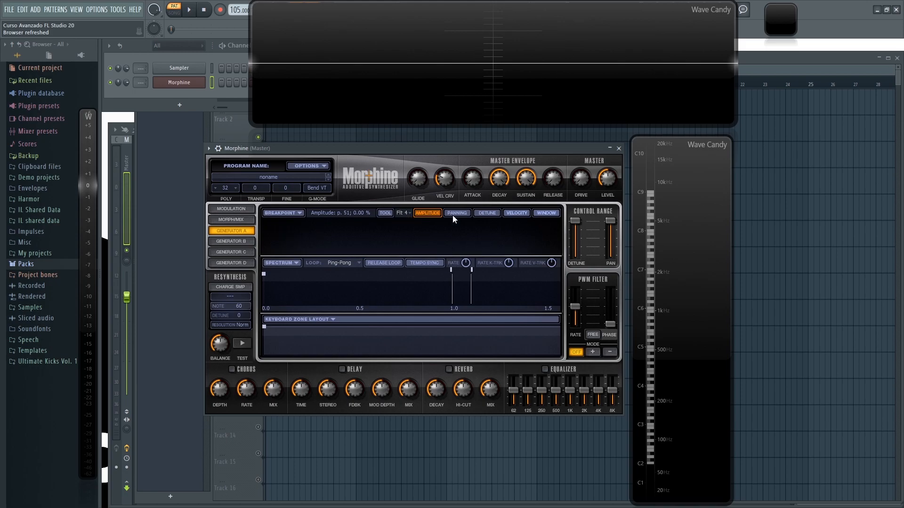
# With the One tool, draw amplitudes falling from the first partial to 0% around partial 111, and audition notes
pyautogui.click(404, 213)
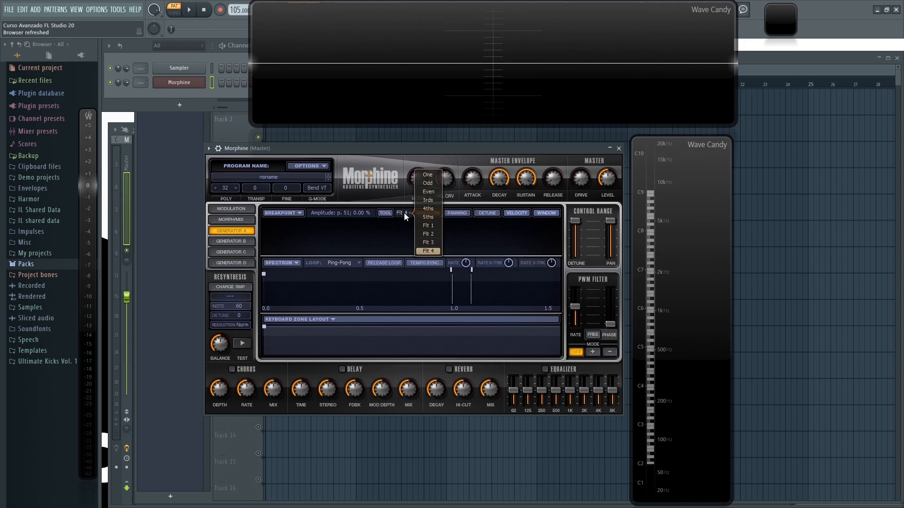
pyautogui.click(430, 179)
pyautogui.moveTo(267, 222)
pyautogui.mouseDown()
pyautogui.moveTo(264, 213)
pyautogui.moveTo(303, 246)
pyautogui.moveTo(524, 257)
pyautogui.mouseUp()
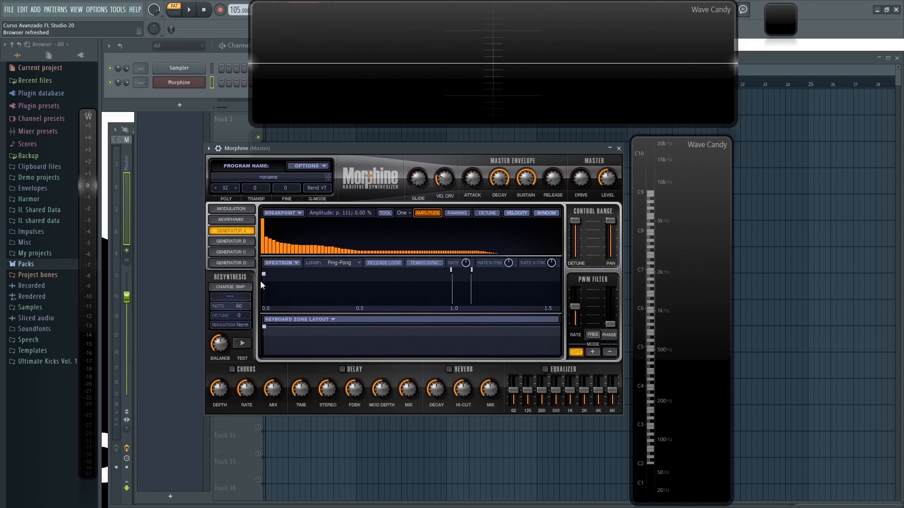
pyautogui.press('z')
pyautogui.press('x')
pyautogui.press('z')
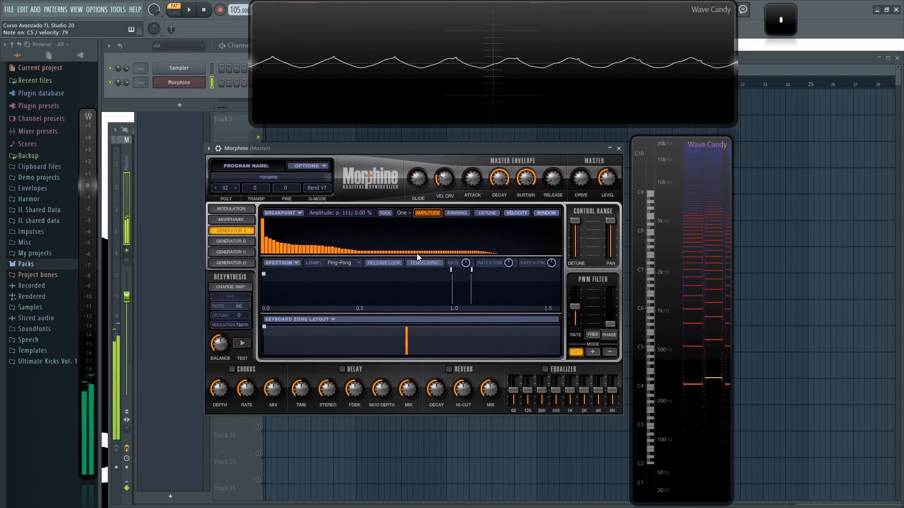
# Clear the detune of Generator A's first partials to 0% while auditioning notes, and return to amplitude editing
pyautogui.click(458, 213)
pyautogui.click(485, 213)
pyautogui.press('z')
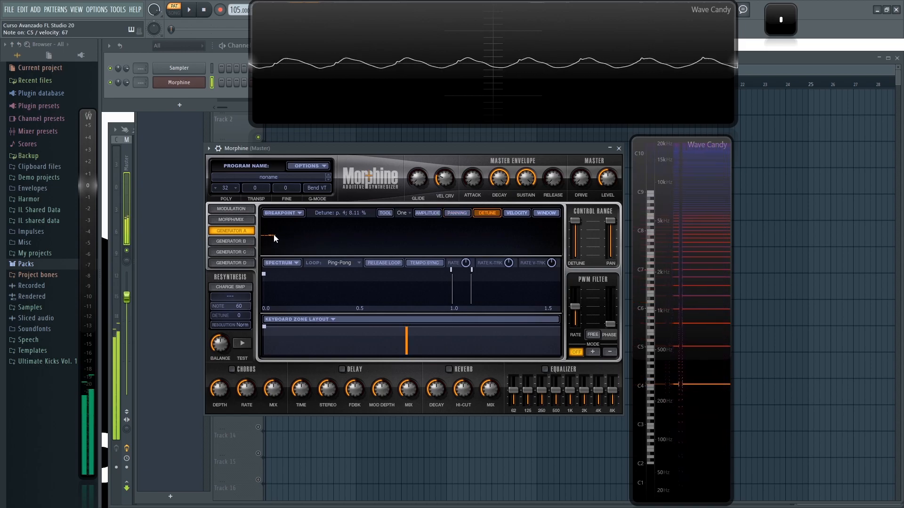
pyautogui.press('x')
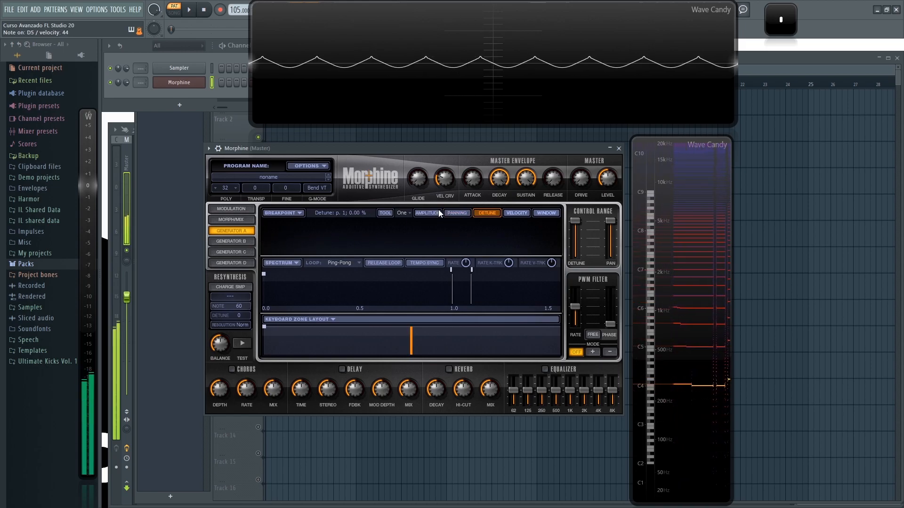
pyautogui.click(439, 213)
pyautogui.moveTo(608, 182); pyautogui.dragTo(608, 162)
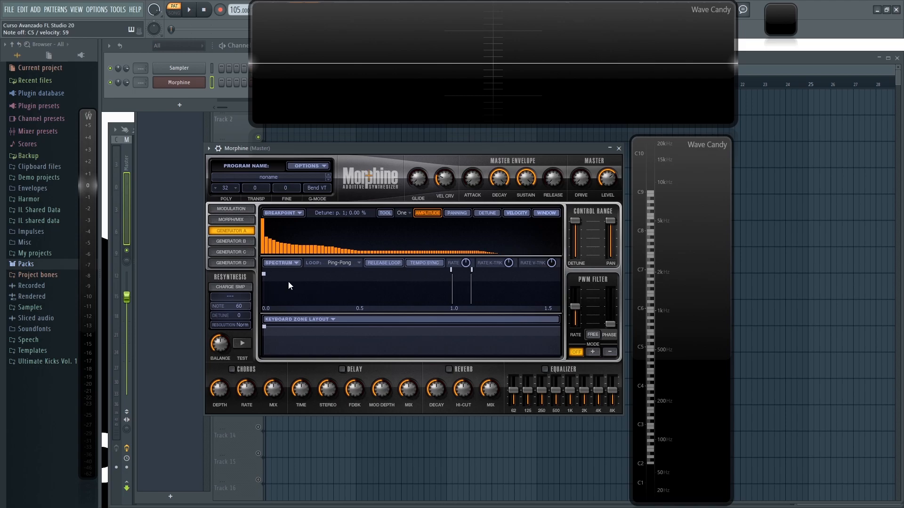
# Reset Generator A's breakpoint and check its velocity, panning and detune views
pyautogui.click(286, 213)
pyautogui.click(285, 213)
pyautogui.click(285, 213)
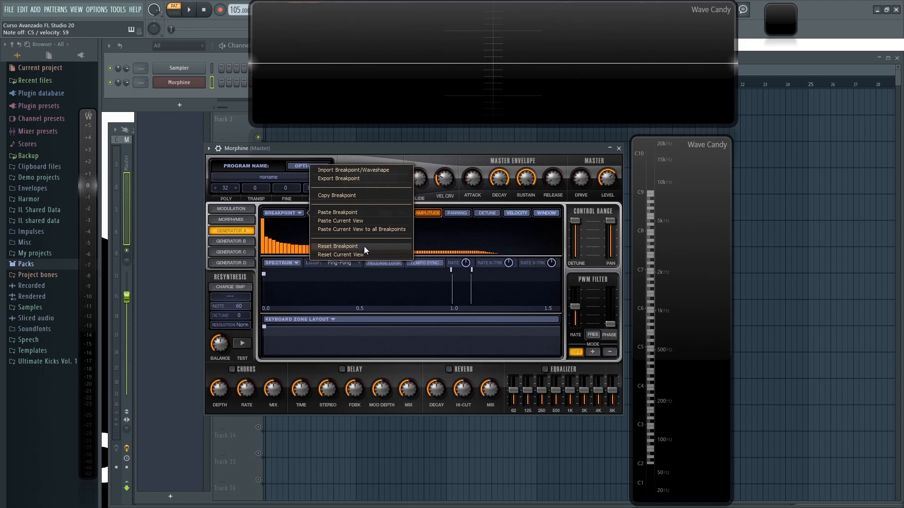
pyautogui.click(337, 246)
pyautogui.click(515, 213)
pyautogui.click(458, 212)
pyautogui.click(486, 213)
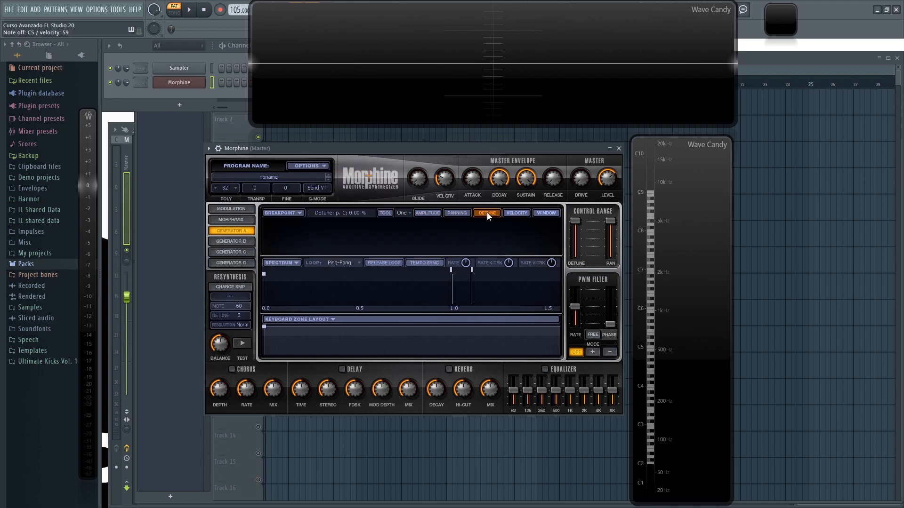
pyautogui.click(456, 213)
# Set the amplitude of partial 1 to 100% at Generator A's initial breakpoint
pyautogui.click(426, 213)
pyautogui.moveTo(262, 229); pyautogui.dragTo(262, 219)
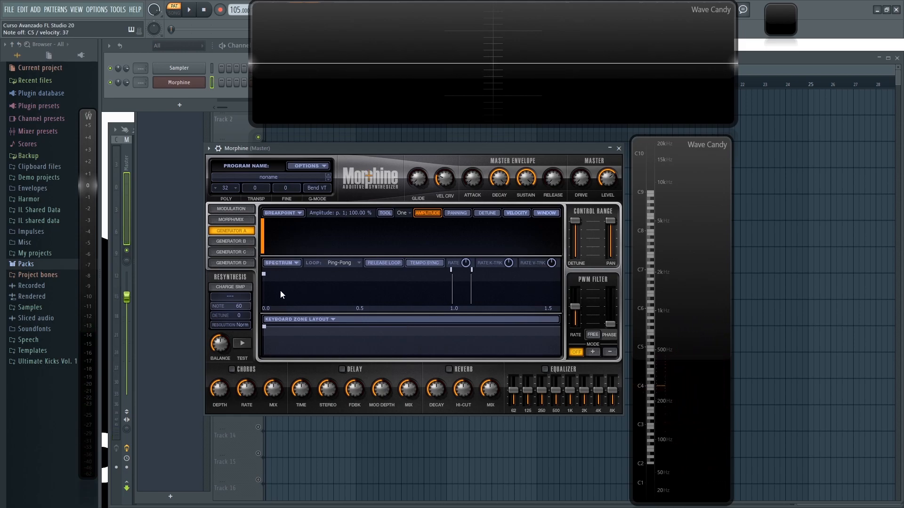
# Add a spectrum breakpoint at time 0.36 with level 62%, and raise only about the eighth partial there
pyautogui.rightClick(321, 285)
pyautogui.moveTo(322, 286); pyautogui.dragTo(339, 286)
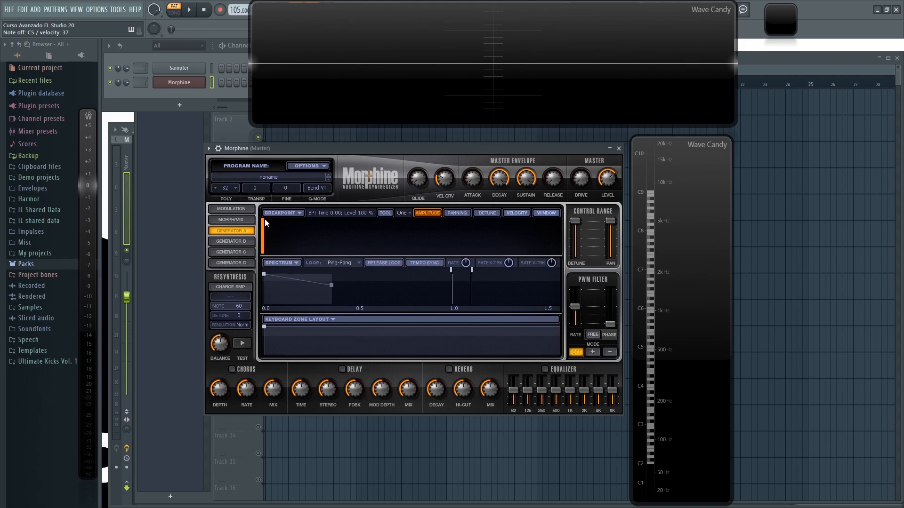
pyautogui.click(331, 285)
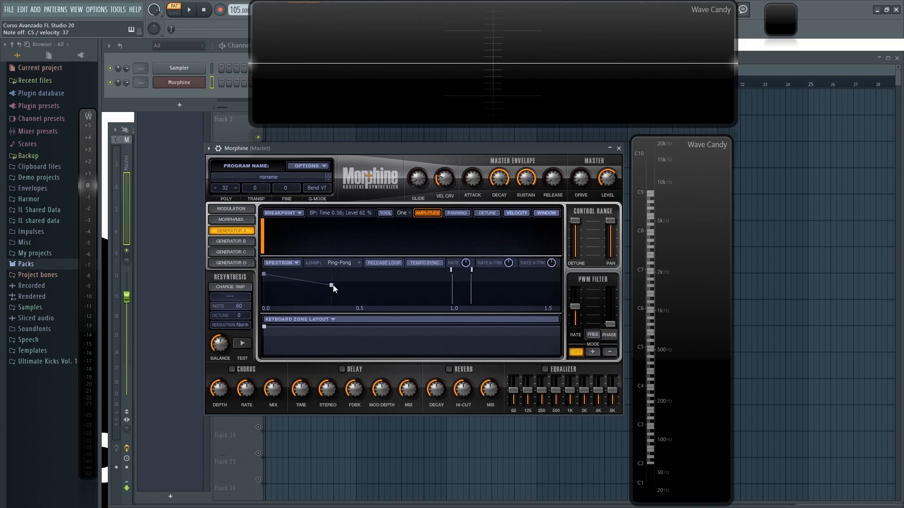
pyautogui.click(290, 233)
# Reposition the spectrum loop markers and move the second breakpoint beyond them, to about time 1.3 and level 100%
pyautogui.moveTo(450, 270); pyautogui.dragTo(387, 272)
pyautogui.moveTo(473, 271); pyautogui.dragTo(512, 272)
pyautogui.moveTo(331, 286); pyautogui.dragTo(412, 273)
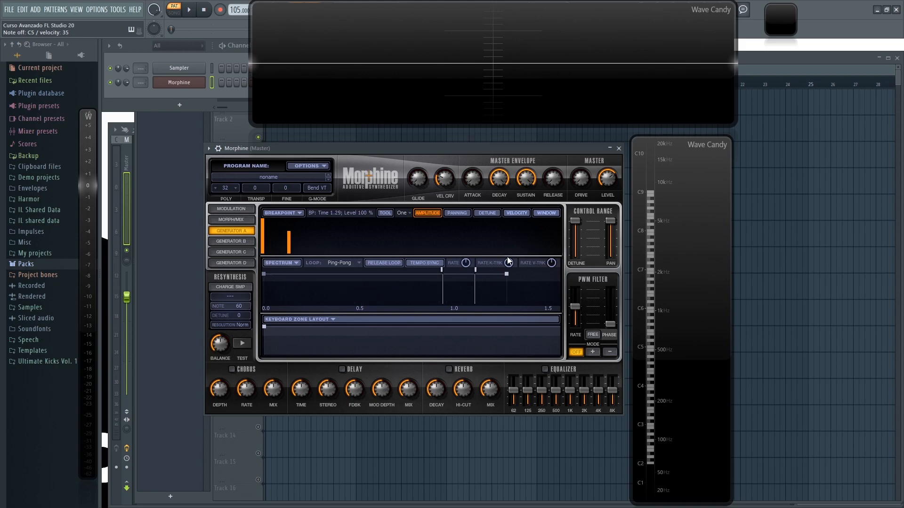
# Compare the partials stored at the first and last spectrum breakpoints while auditioning a note
pyautogui.click(266, 274)
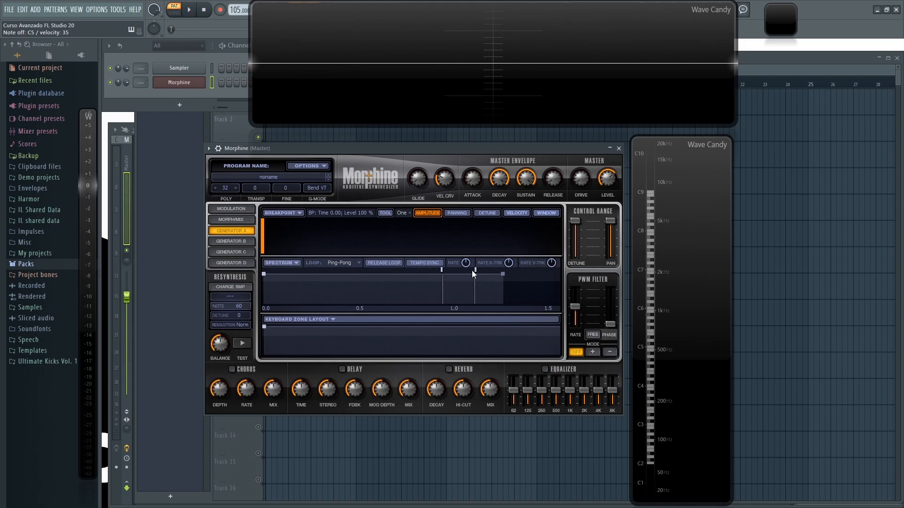
pyautogui.click(503, 274)
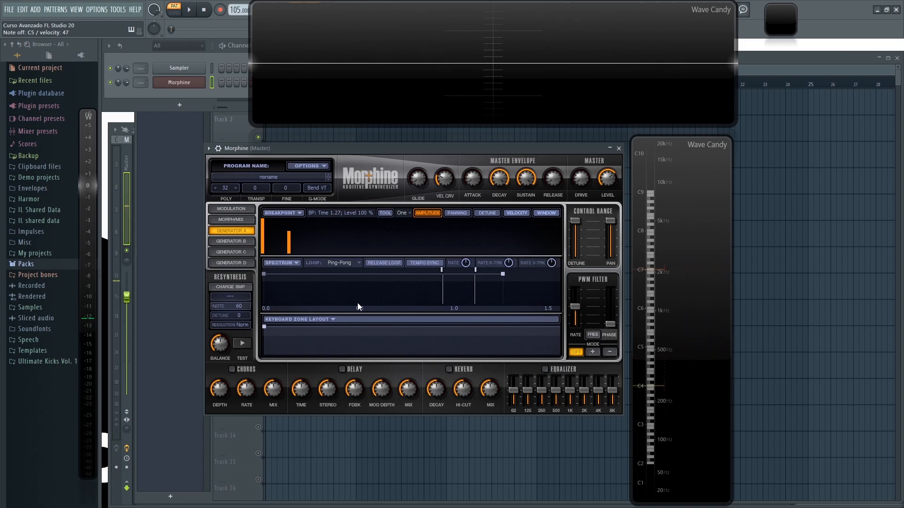
pyautogui.click(264, 273)
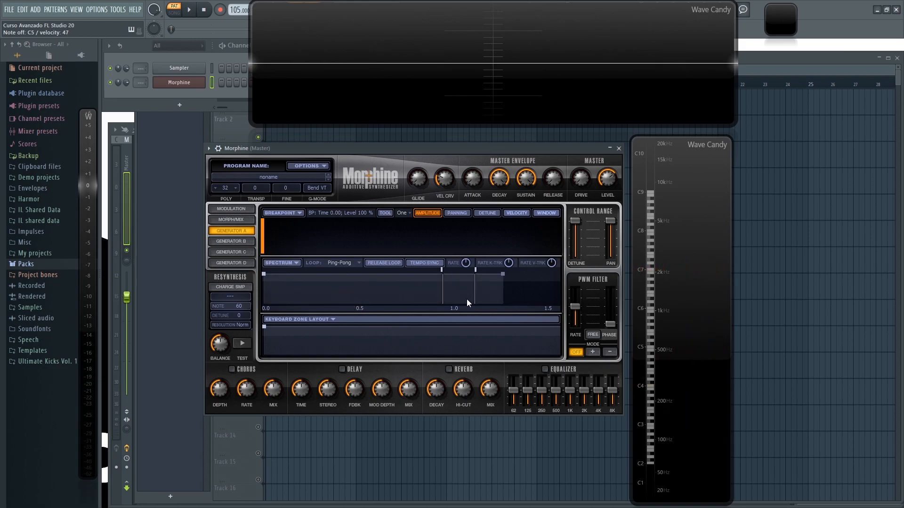
pyautogui.click(504, 276)
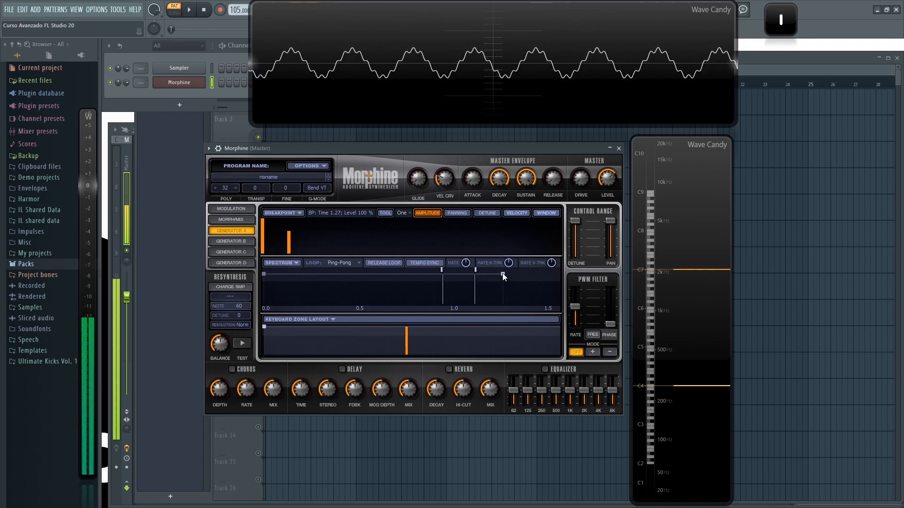
# Shift the spectrum loop markers earlier, with the loop end at 0.42 sec, and move the last breakpoint to time 0.93 at level 100%
pyautogui.moveTo(502, 275)
pyautogui.mouseDown()
pyautogui.moveTo(572, 270)
pyautogui.moveTo(547, 267)
pyautogui.mouseUp()
pyautogui.moveTo(443, 270); pyautogui.dragTo(348, 270)
pyautogui.moveTo(476, 269); pyautogui.dragTo(343, 271)
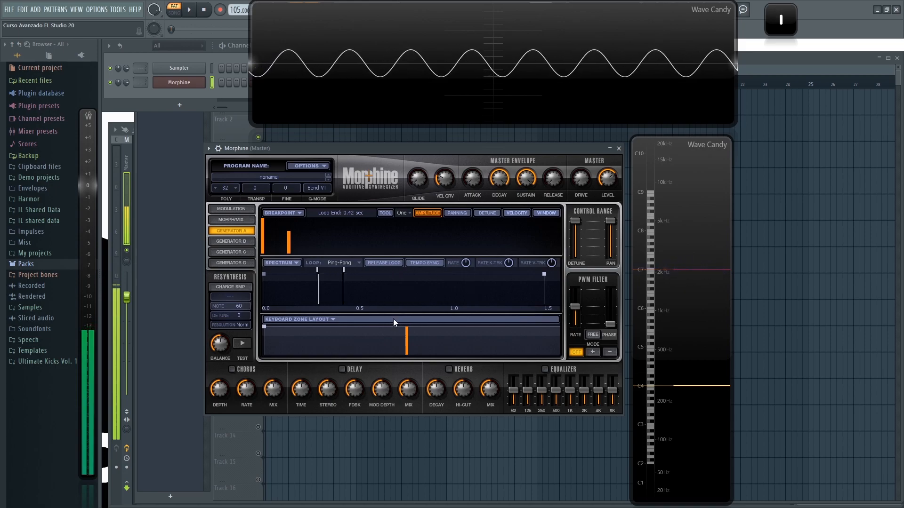
pyautogui.moveTo(546, 274); pyautogui.dragTo(440, 253)
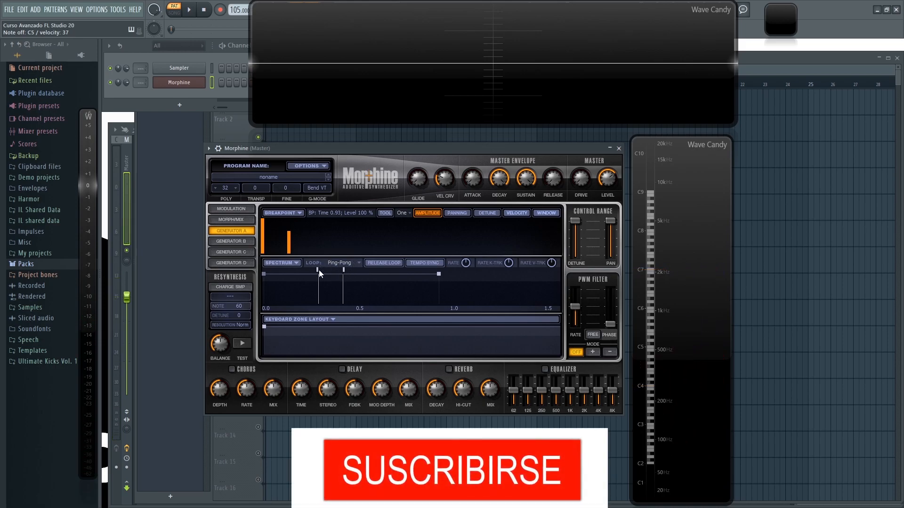
# Try the Off, Forward and Backward loop modes on a held note, return to Ping-Pong, and switch Tempo Sync on and off
pyautogui.click(353, 264)
pyautogui.click(379, 250)
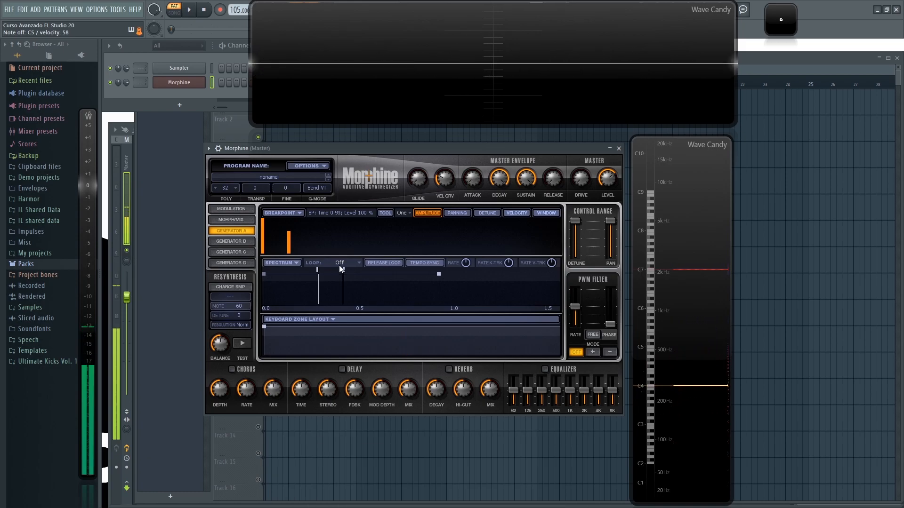
pyautogui.click(352, 262)
pyautogui.click(383, 259)
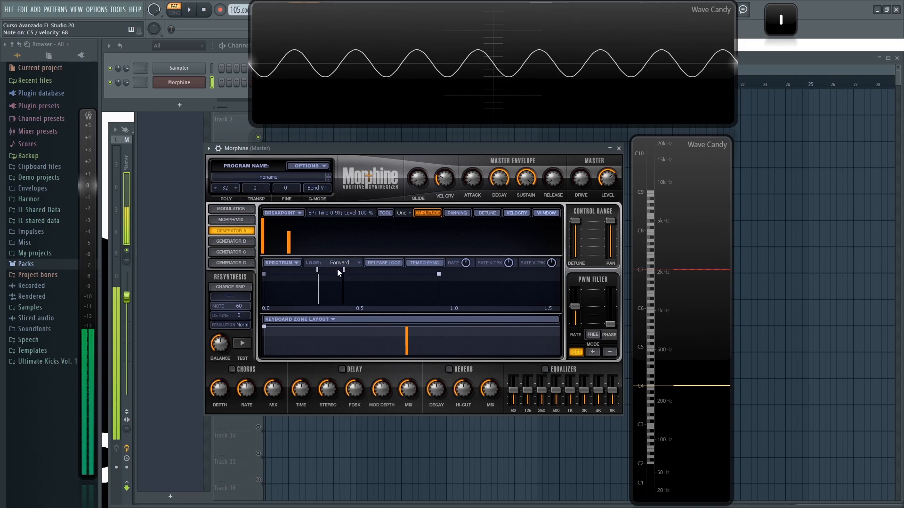
pyautogui.click(354, 265)
pyautogui.click(385, 269)
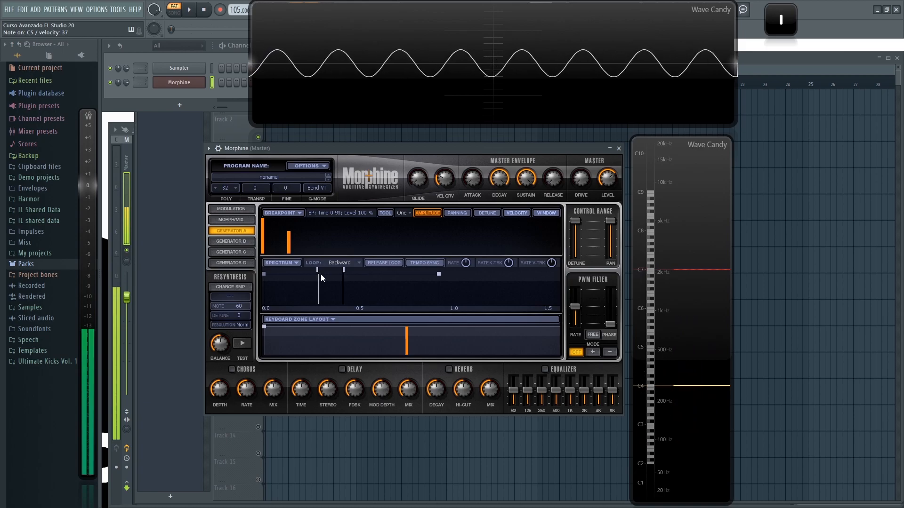
pyautogui.click(353, 262)
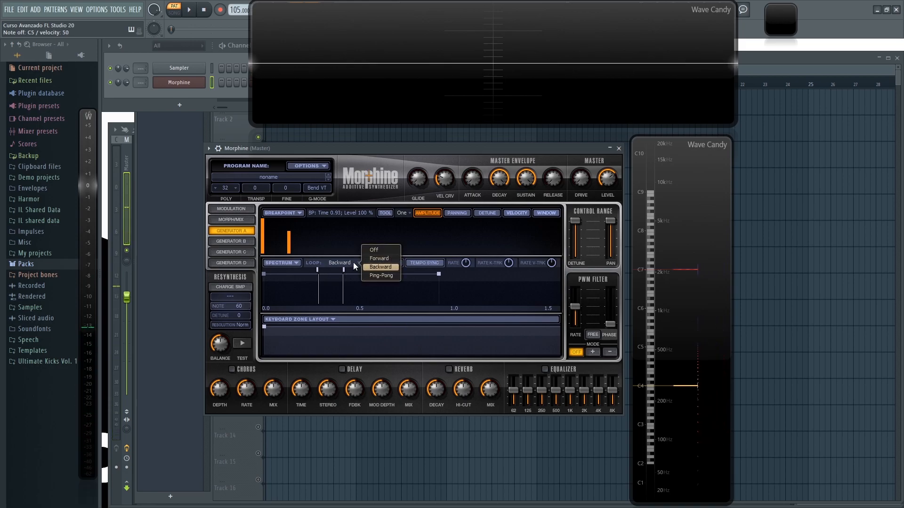
pyautogui.click(383, 276)
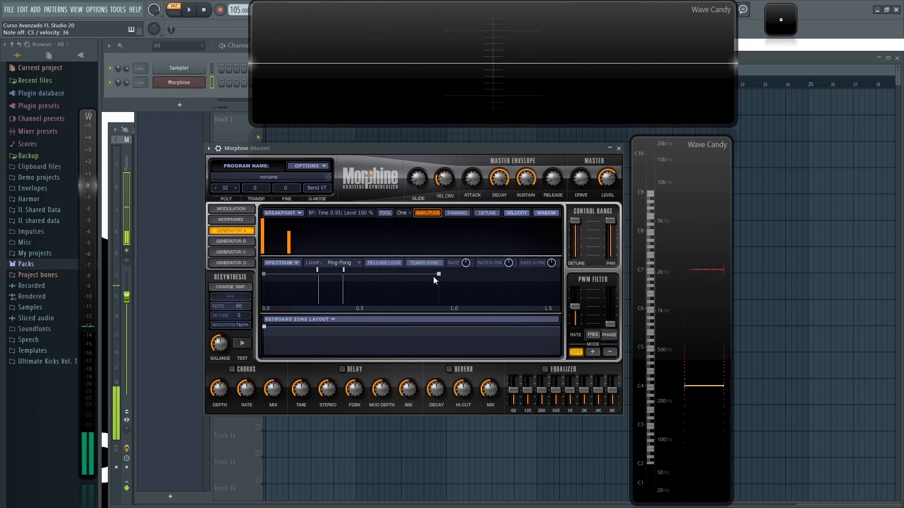
pyautogui.click(428, 262)
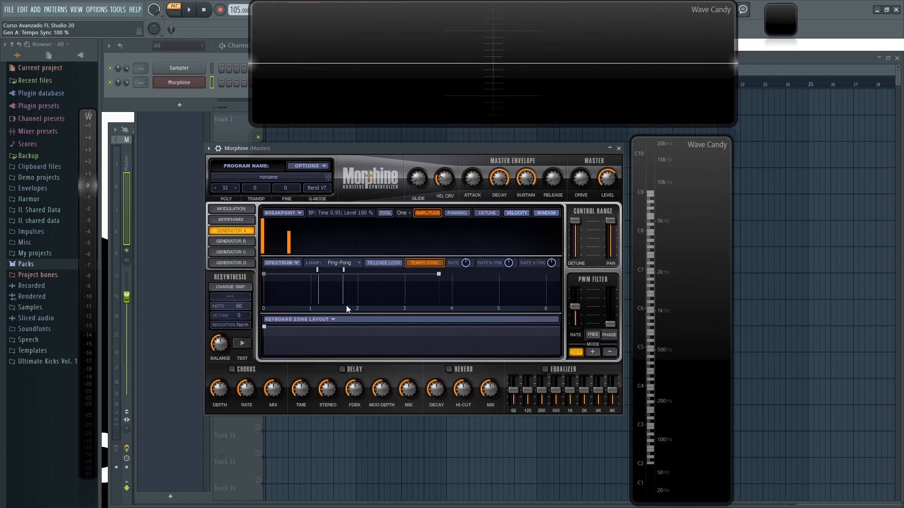
pyautogui.click(422, 263)
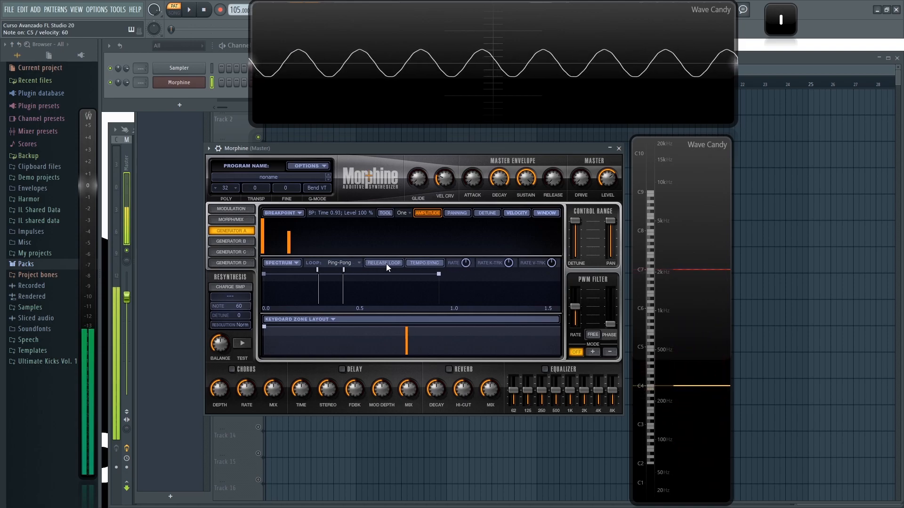
# Try Generator A's Rate control and set the spectrum loop to run from 0.62 to 0.93 sec
pyautogui.click(466, 263)
pyautogui.moveTo(466, 263); pyautogui.dragTo(466, 301)
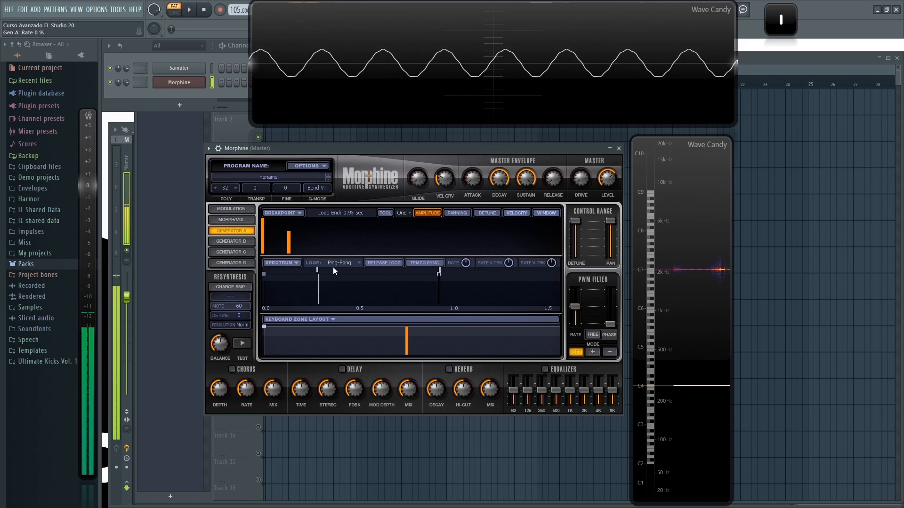
pyautogui.moveTo(319, 269); pyautogui.dragTo(380, 268)
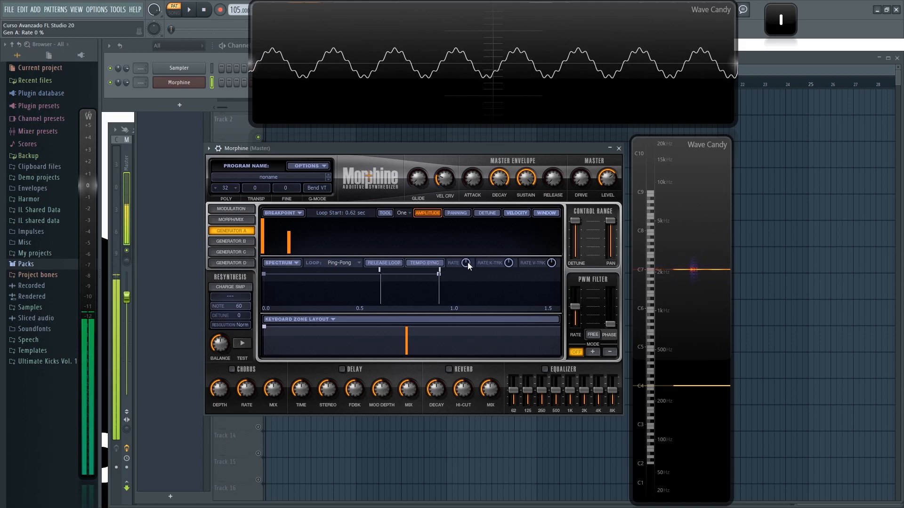
# Audition Generator A's Rate at 72%, and try its keyboard tracking at 15% and its velocity tracking
pyautogui.moveTo(467, 262); pyautogui.dragTo(467, 234)
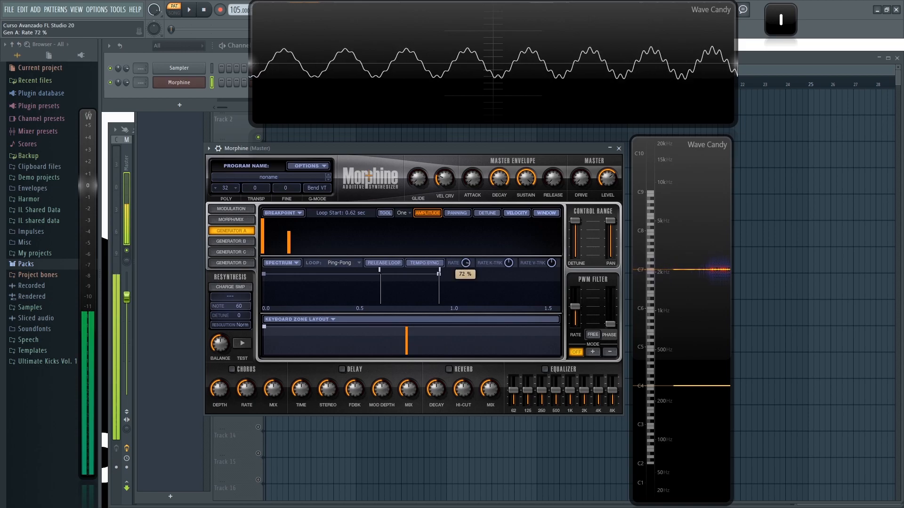
pyautogui.moveTo(511, 263)
pyautogui.mouseDown()
pyautogui.moveTo(502, 266)
pyautogui.moveTo(508, 260)
pyautogui.mouseUp()
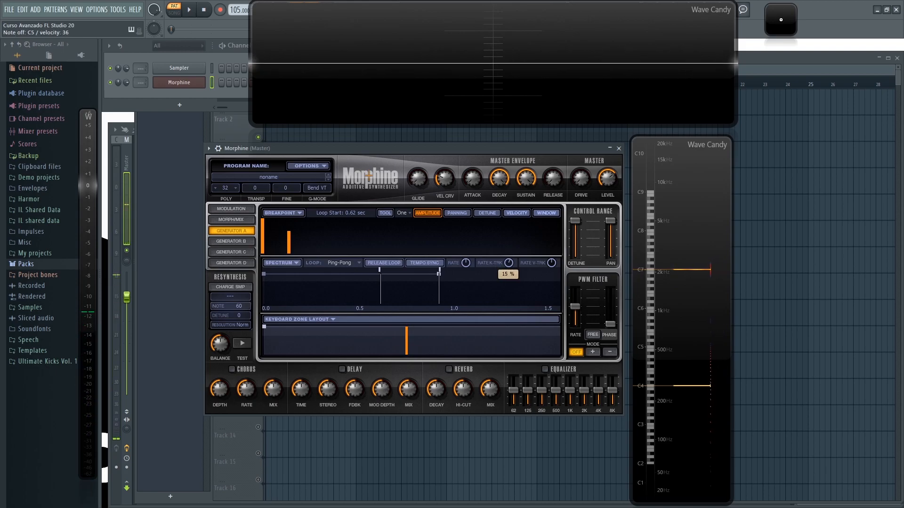
pyautogui.moveTo(551, 264)
pyautogui.mouseDown()
pyautogui.moveTo(552, 254)
pyautogui.moveTo(551, 271)
pyautogui.mouseUp()
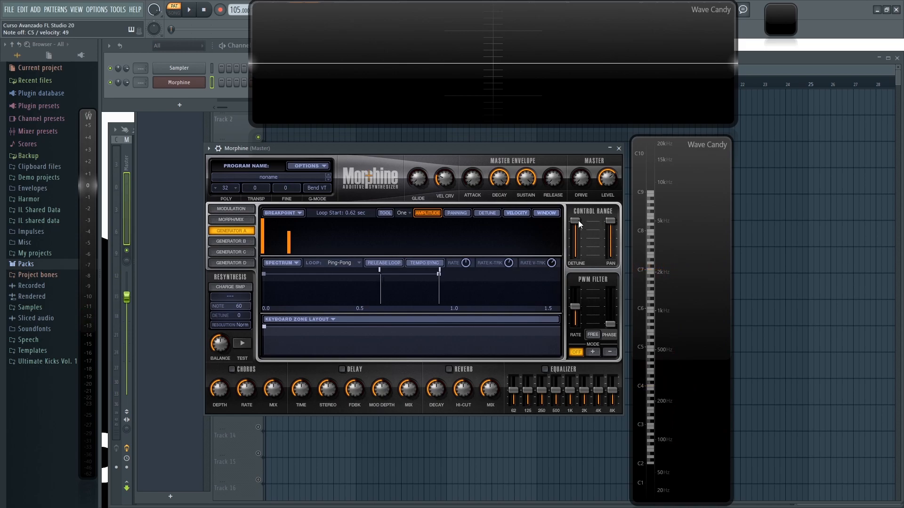
# Draw panning offsets on the partials around partial 10, and try the Detune range at 73% and a slightly reduced Pan range
pyautogui.moveTo(575, 221)
pyautogui.mouseDown()
pyautogui.moveTo(575, 258)
pyautogui.moveTo(576, 221)
pyautogui.mouseUp()
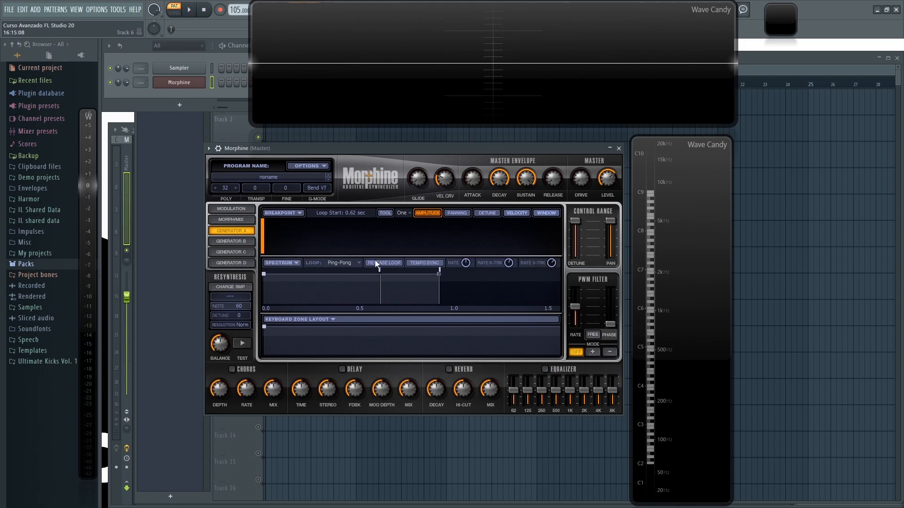
pyautogui.click(449, 213)
pyautogui.moveTo(297, 237); pyautogui.dragTo(301, 226)
pyautogui.click(575, 220)
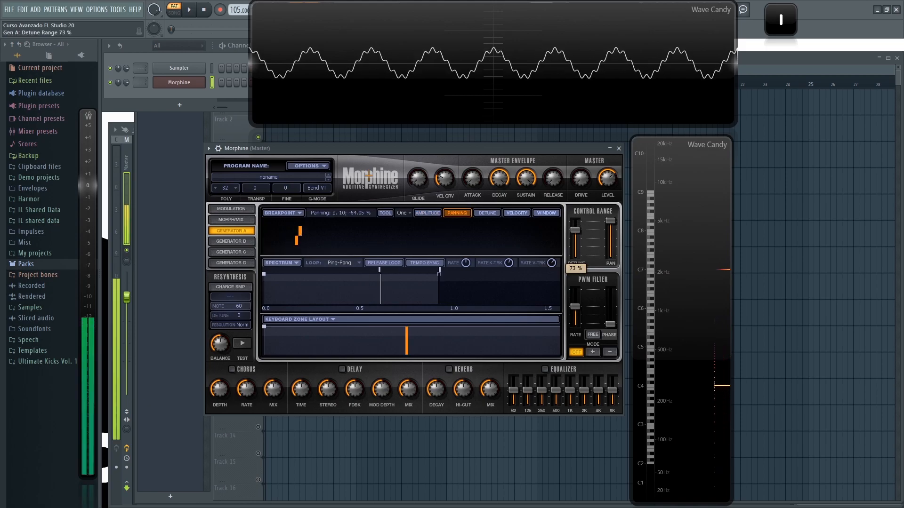
pyautogui.moveTo(610, 221)
pyautogui.mouseDown()
pyautogui.moveTo(610, 256)
pyautogui.moveTo(610, 222)
pyautogui.mouseUp()
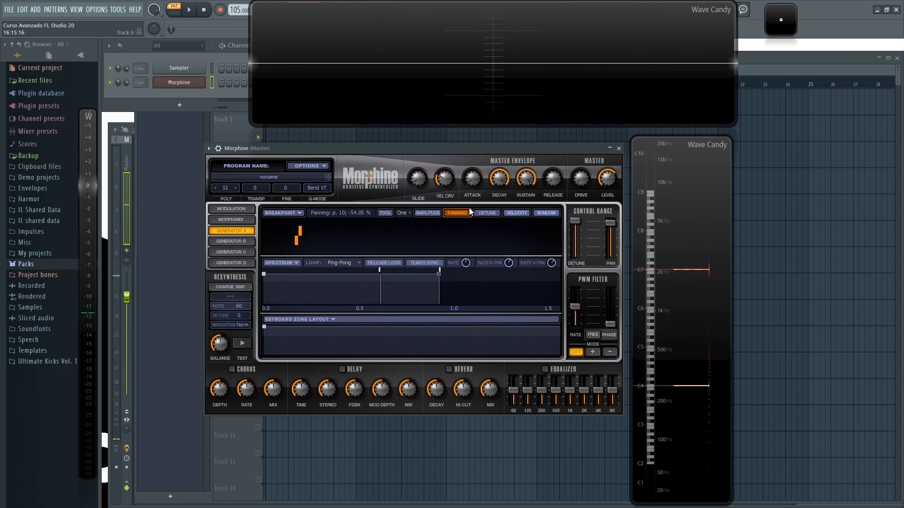
# Detune partial 1 upward and partial 2 to -2.70%, and sweep the Detune control range down and back to 100%
pyautogui.click(434, 214)
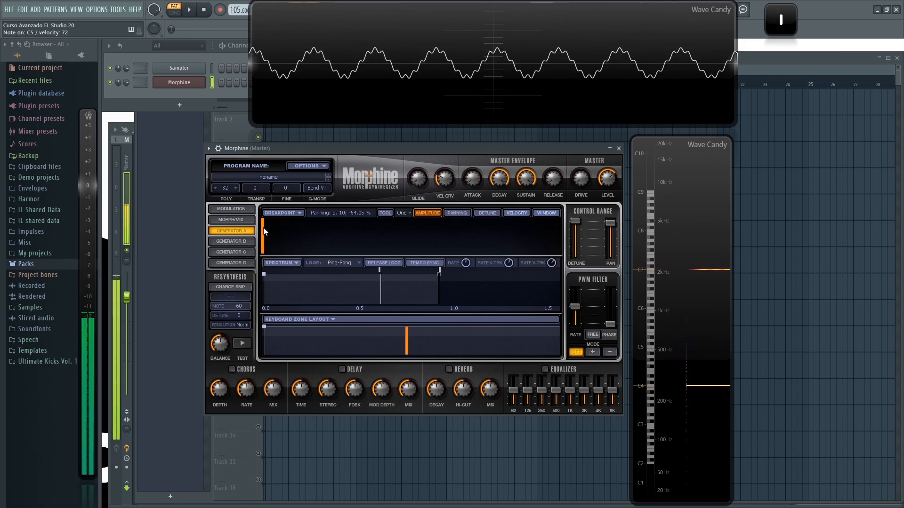
pyautogui.click(485, 214)
pyautogui.moveTo(263, 225); pyautogui.dragTo(265, 236)
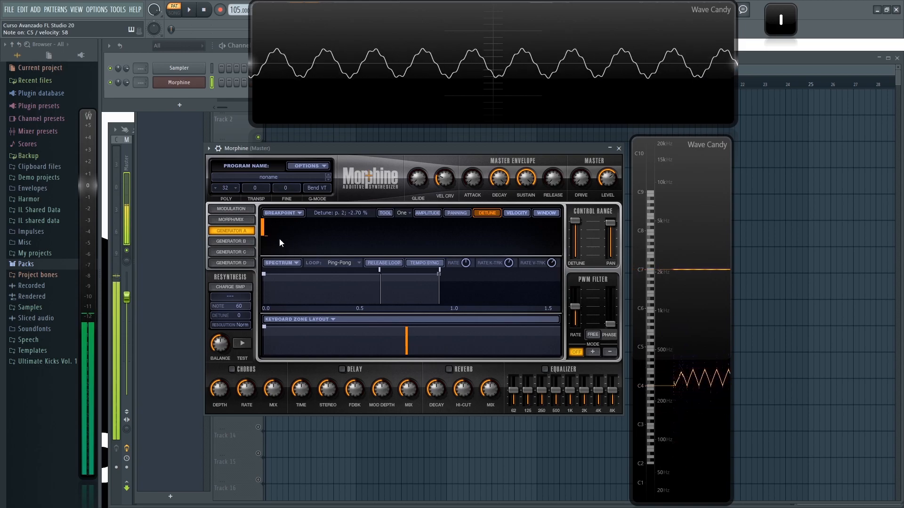
pyautogui.moveTo(574, 221); pyautogui.dragTo(577, 264)
pyautogui.moveTo(577, 256); pyautogui.dragTo(576, 247)
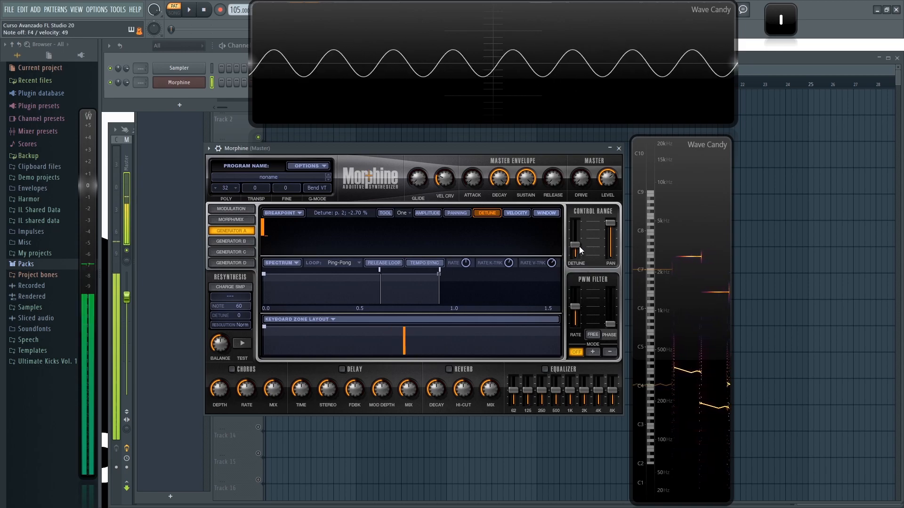
pyautogui.moveTo(577, 246); pyautogui.dragTo(577, 219)
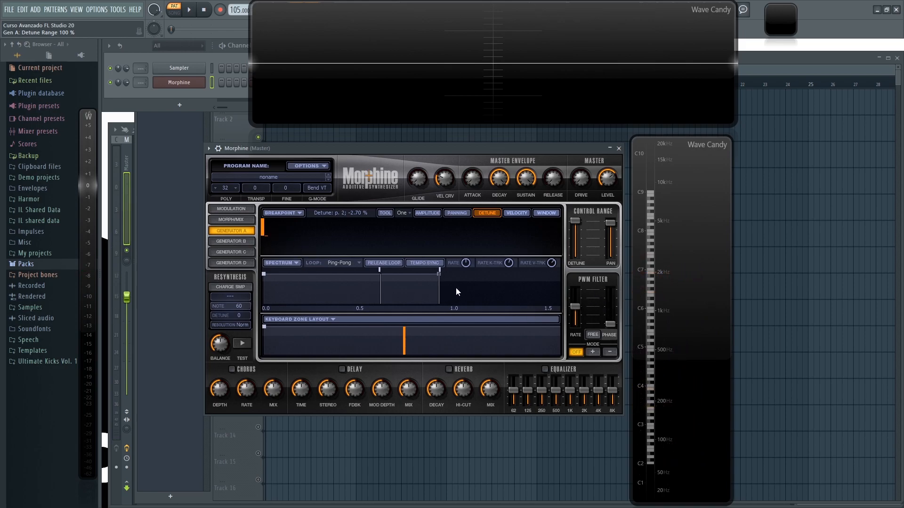
# Draw a descending amplitude slope from partial 2, audition the PWM filter modes at rate 65% with raised depth, and turn the filter off
pyautogui.click(424, 213)
pyautogui.moveTo(270, 232); pyautogui.dragTo(414, 250)
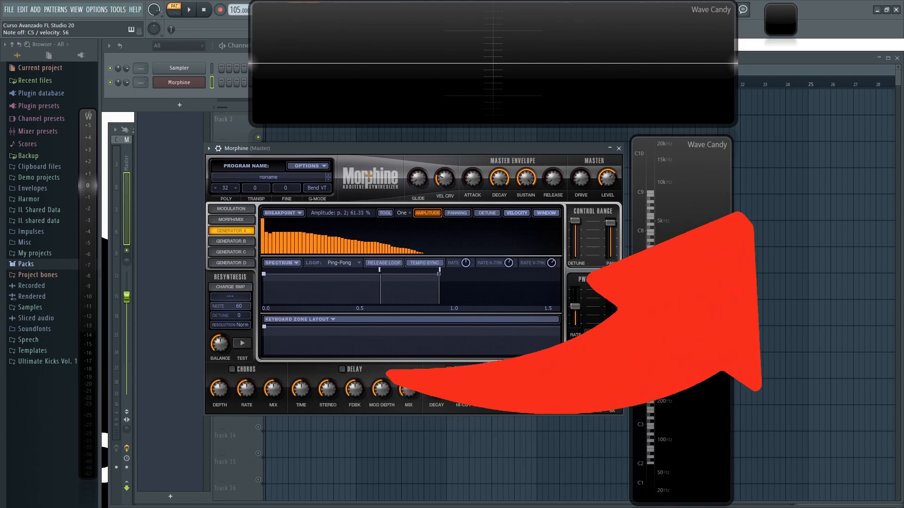
pyautogui.moveTo(578, 312); pyautogui.dragTo(574, 303)
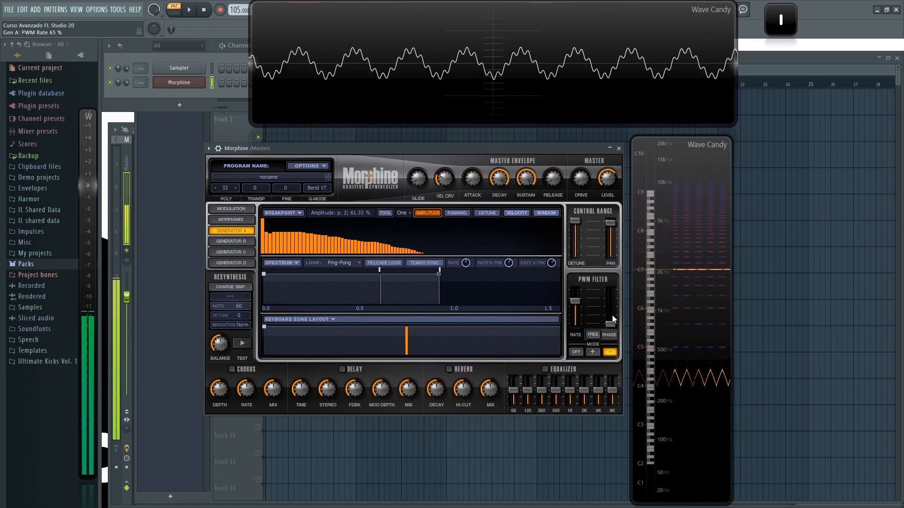
pyautogui.moveTo(610, 324); pyautogui.dragTo(610, 292)
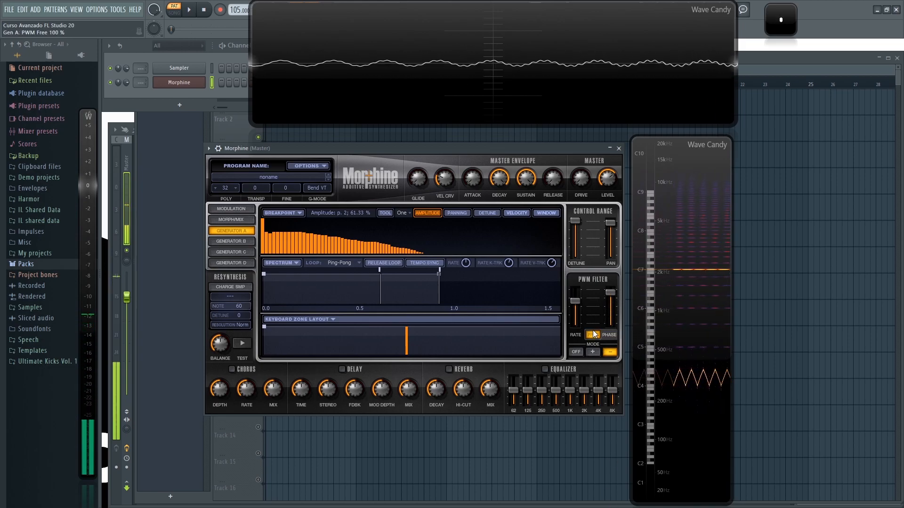
pyautogui.click(593, 353)
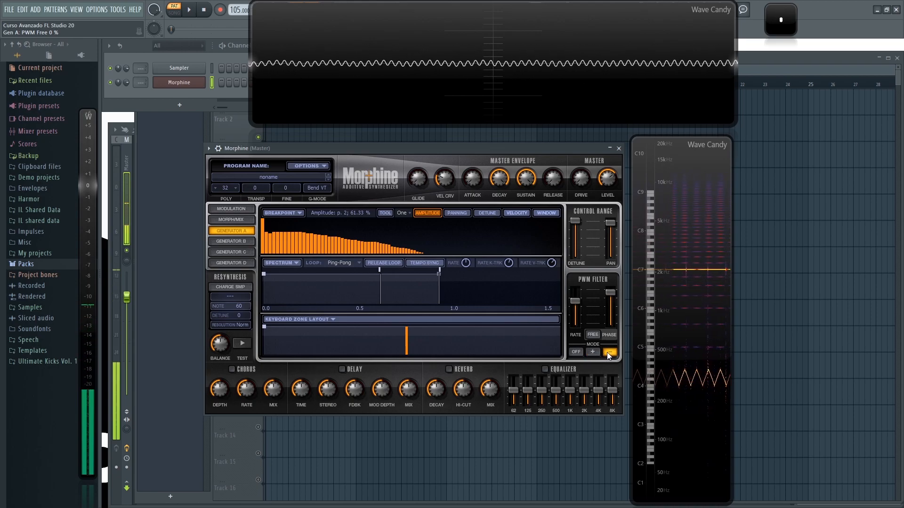
pyautogui.click(576, 352)
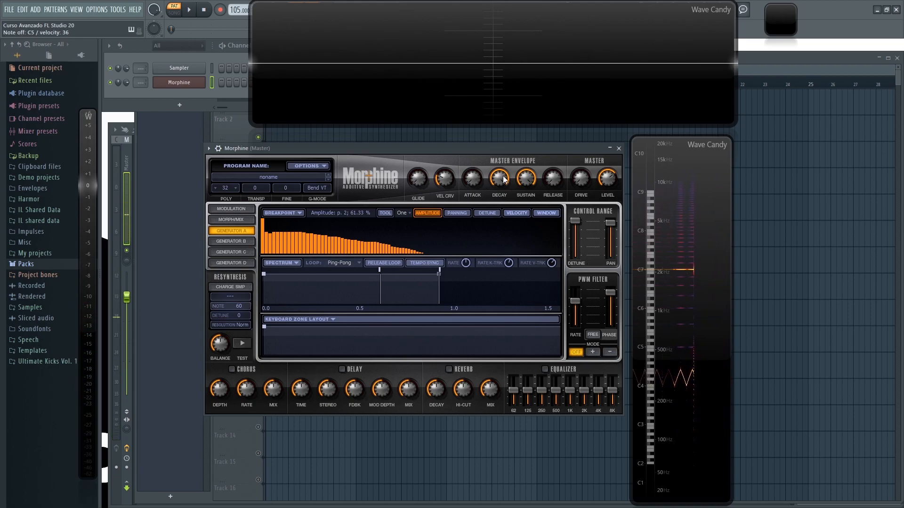
# Reset the program and raise partial 1 to full amplitude at Generator A's initial breakpoint
pyautogui.click(324, 166)
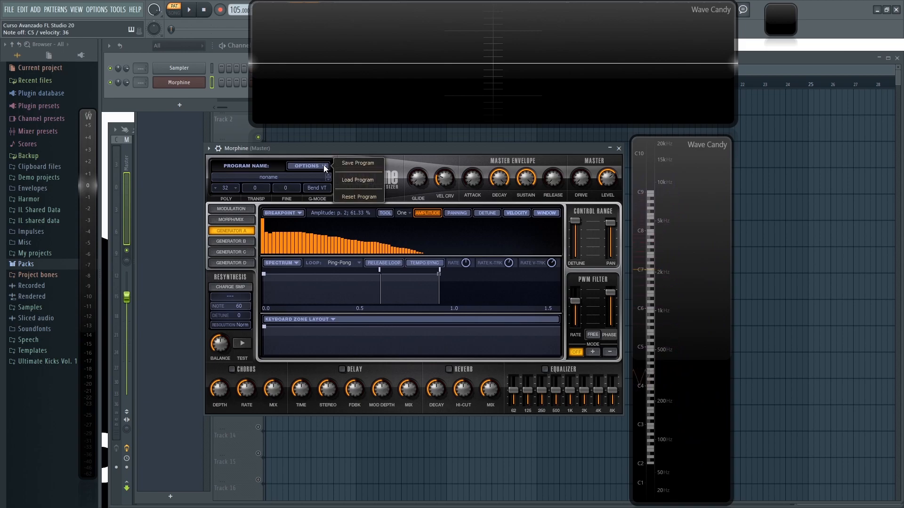
pyautogui.click(356, 196)
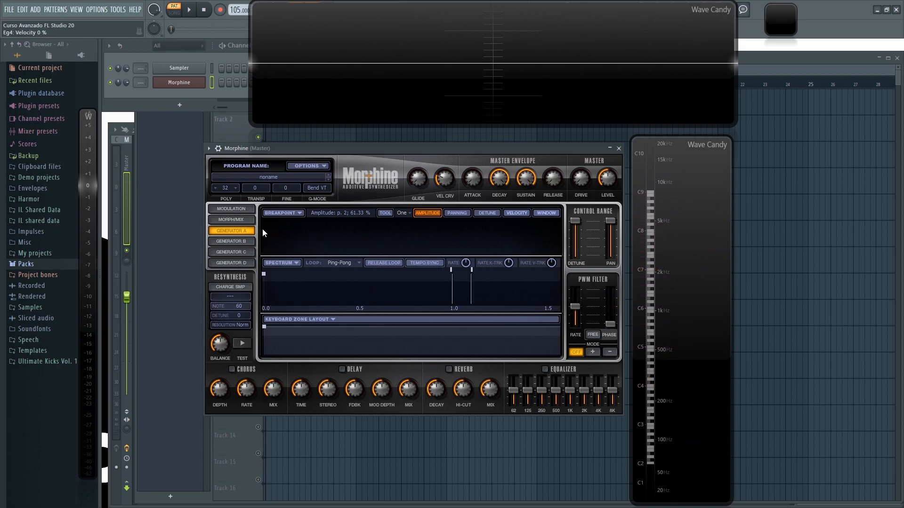
pyautogui.moveTo(261, 221); pyautogui.dragTo(266, 215)
# Add a spectrum breakpoint at about time 0.4 and raise about the sixth and twenty-first partials there
pyautogui.click(340, 284)
pyautogui.click(281, 237)
pyautogui.click(326, 228)
# Add spectrum breakpoints at time 0.75 with level 82% and at about time 1.2, drawing a different curve of upper partials at each
pyautogui.click(404, 280)
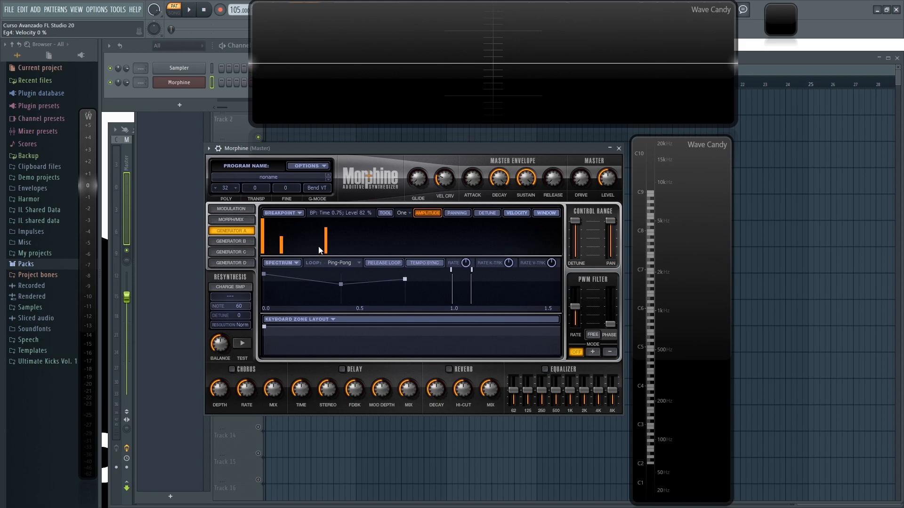
pyautogui.moveTo(309, 249); pyautogui.dragTo(446, 253)
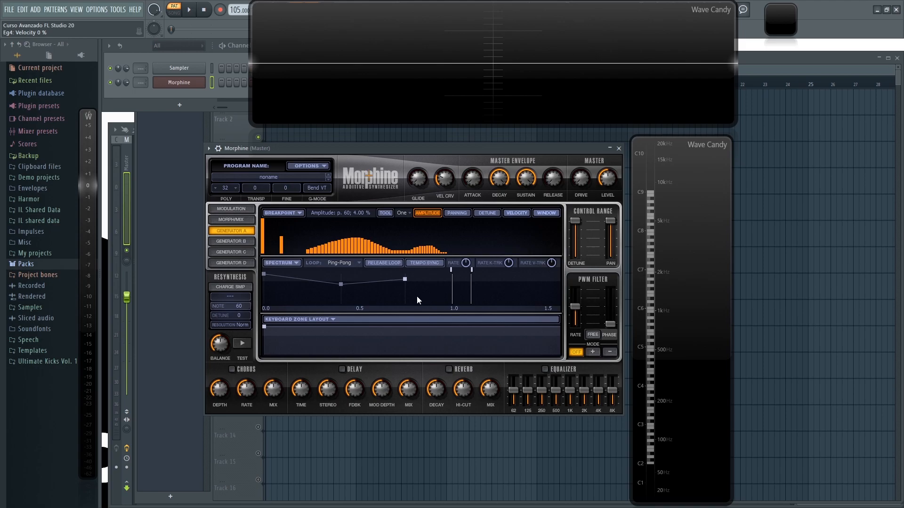
pyautogui.click(488, 283)
pyautogui.moveTo(347, 247); pyautogui.dragTo(449, 253)
# Add a final spectrum breakpoint at time 1.40 with level 20%, and lower its partials, down to 0% at partial 6
pyautogui.rightClick(527, 297)
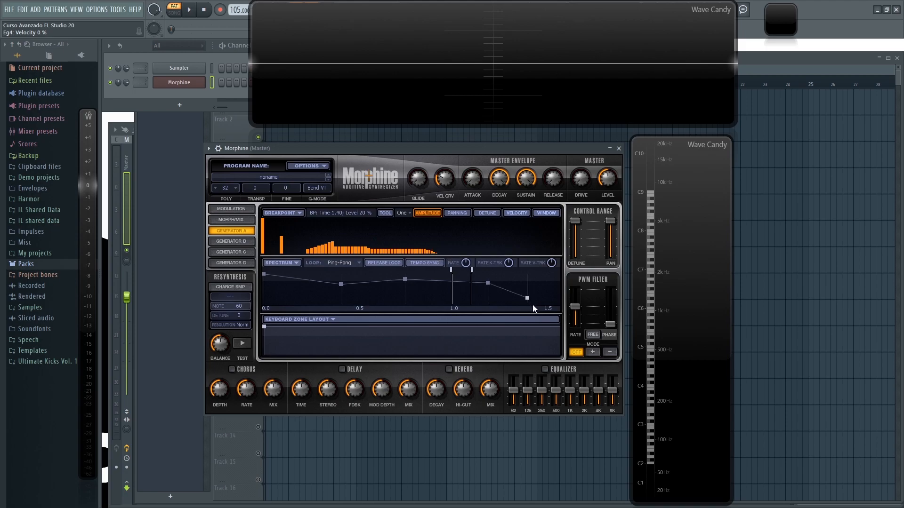
pyautogui.moveTo(292, 250); pyautogui.dragTo(435, 278)
pyautogui.moveTo(299, 280); pyautogui.dragTo(281, 280)
# Compare the partials stored in each successive spectrum segment of Generator A
pyautogui.click(282, 287)
pyautogui.click(355, 288)
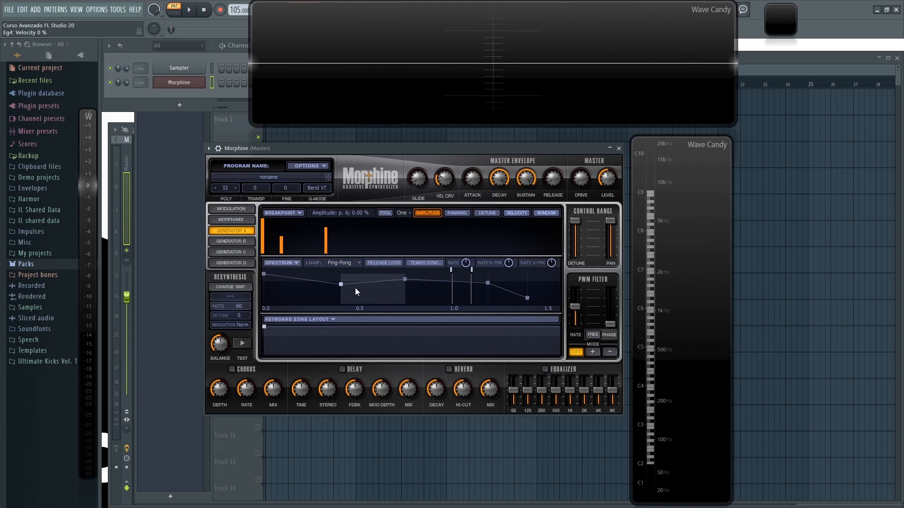
pyautogui.click(425, 292)
pyautogui.click(497, 295)
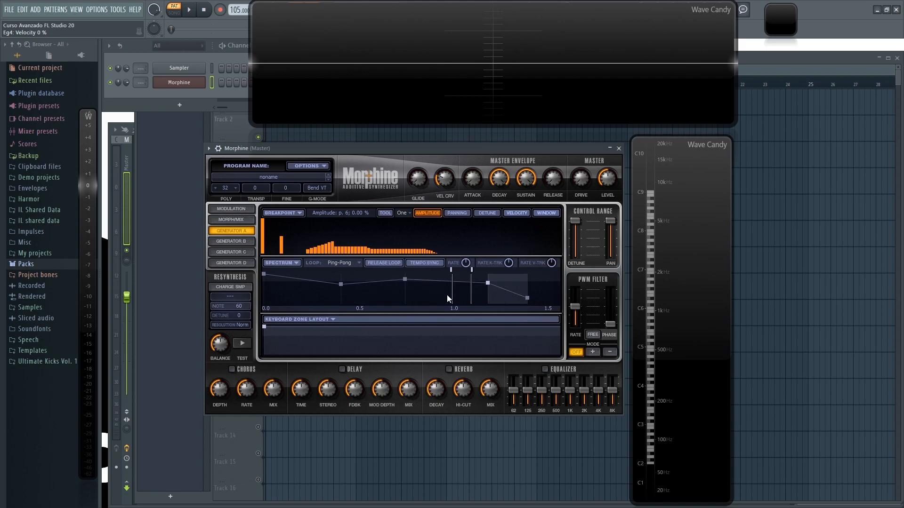
pyautogui.click(288, 292)
pyautogui.click(362, 292)
pyautogui.click(422, 291)
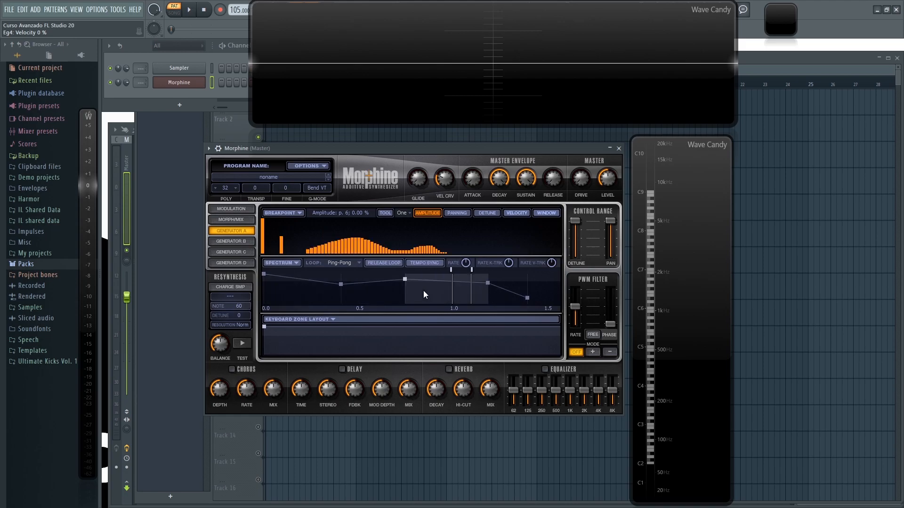
pyautogui.click(499, 293)
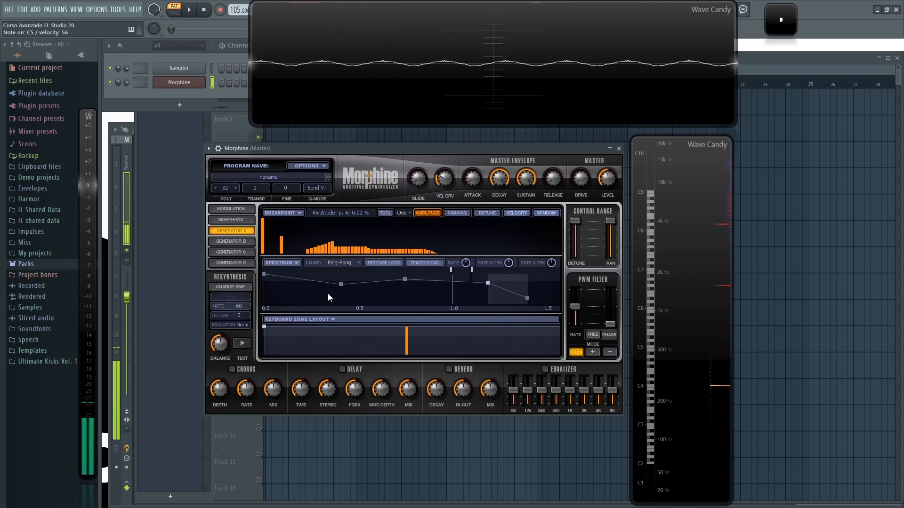
# Review the partials in Generator A's spectrum segments and move the loop range to start near the third breakpoint and end at 0.86 sec
pyautogui.click(290, 287)
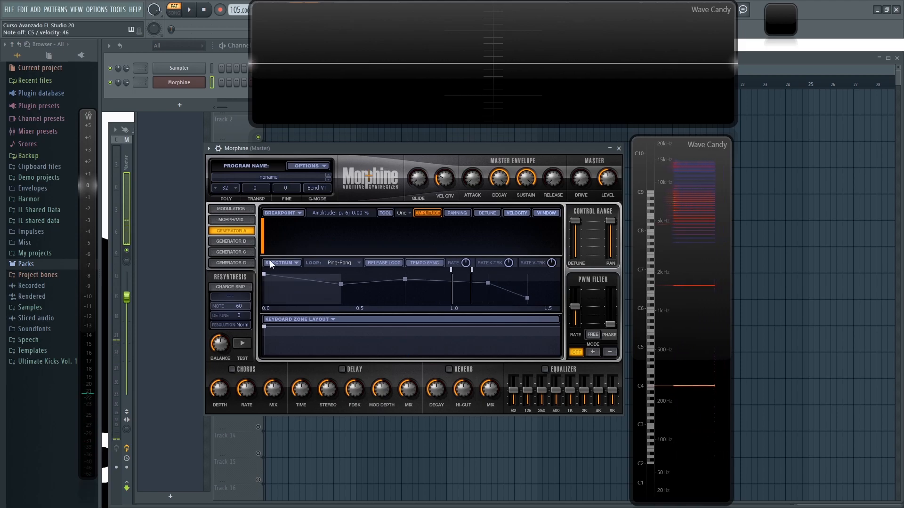
pyautogui.click(367, 286)
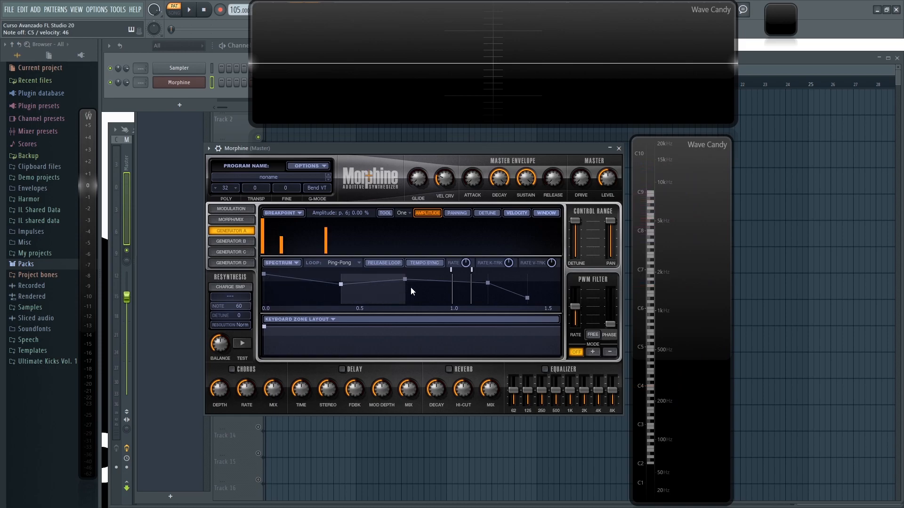
pyautogui.click(426, 289)
pyautogui.click(508, 299)
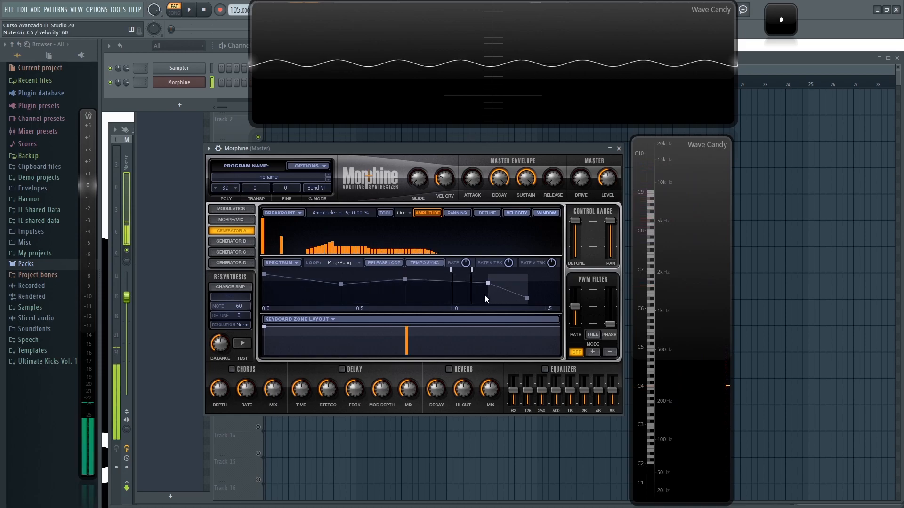
pyautogui.moveTo(450, 270); pyautogui.dragTo(403, 271)
pyautogui.moveTo(472, 270); pyautogui.dragTo(428, 272)
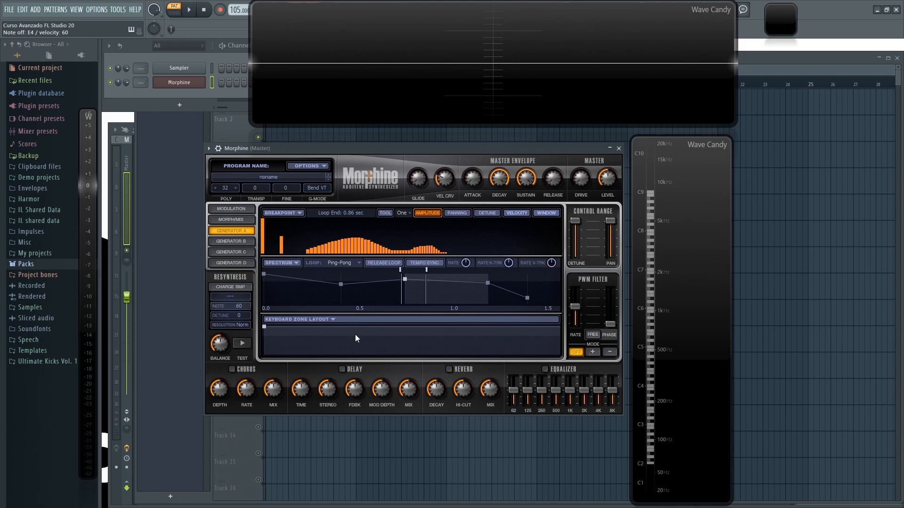
# Add a second keyboard zone to Generator A at key E5, level 100%, and draw strong lowest partials with a low, flat tail
pyautogui.click(417, 330)
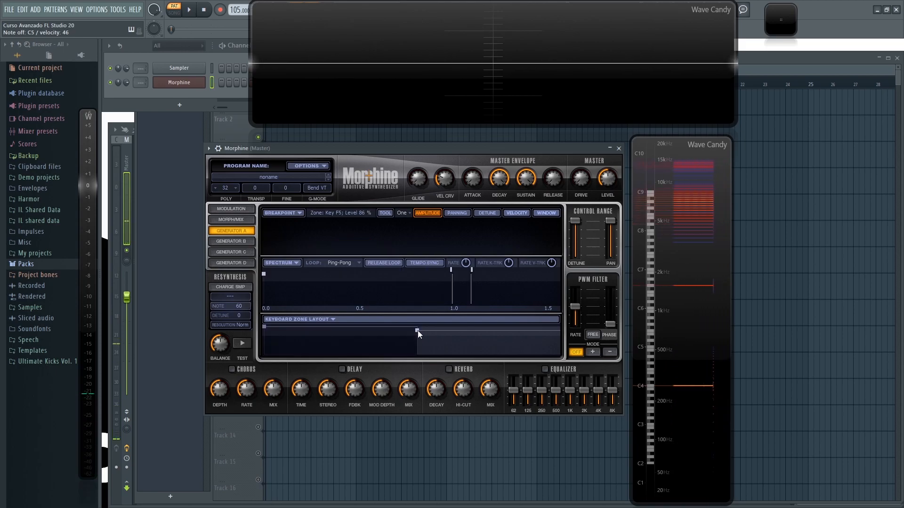
pyautogui.moveTo(417, 330); pyautogui.dragTo(420, 325)
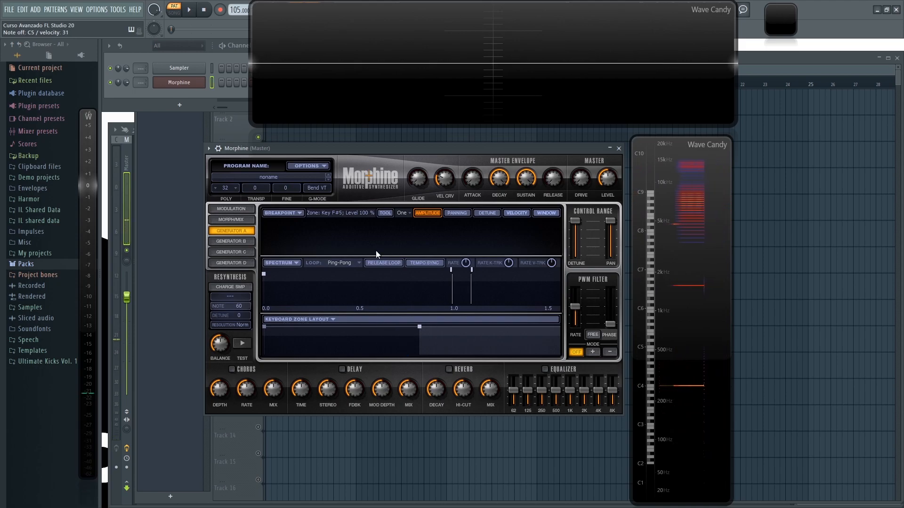
pyautogui.click(369, 343)
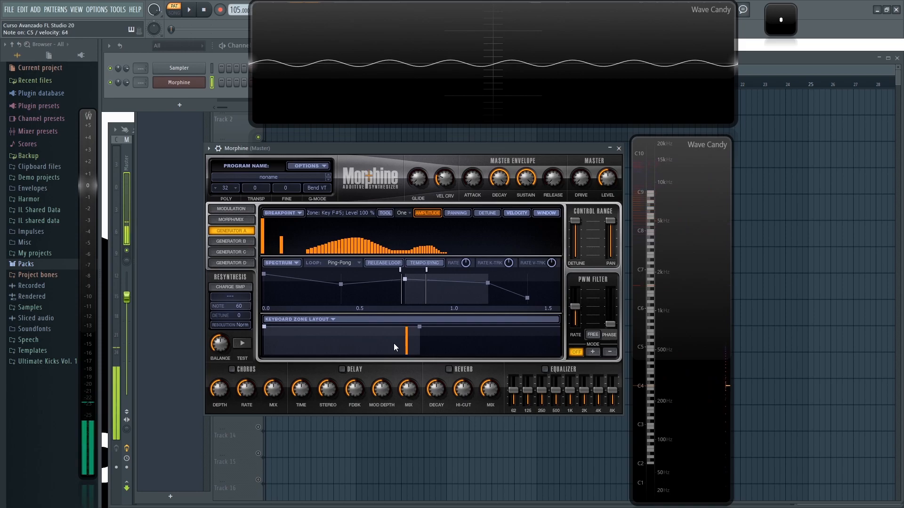
pyautogui.moveTo(419, 327); pyautogui.dragTo(416, 326)
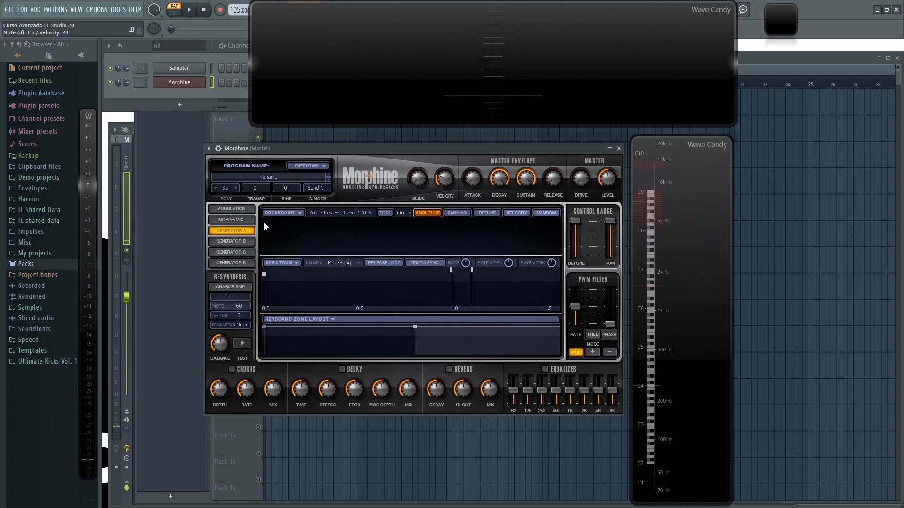
pyautogui.moveTo(262, 223); pyautogui.dragTo(539, 245)
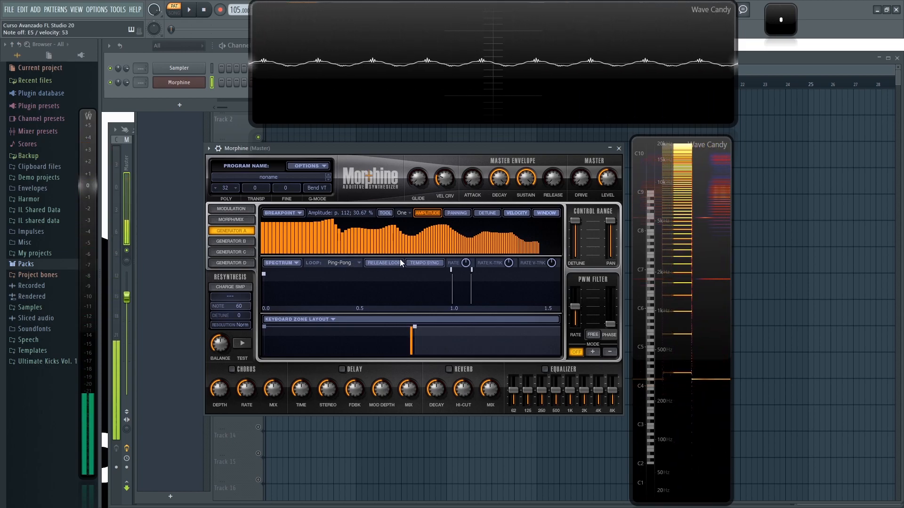
pyautogui.moveTo(275, 239)
pyautogui.mouseDown()
pyautogui.moveTo(508, 247)
pyautogui.moveTo(289, 250)
pyautogui.mouseUp()
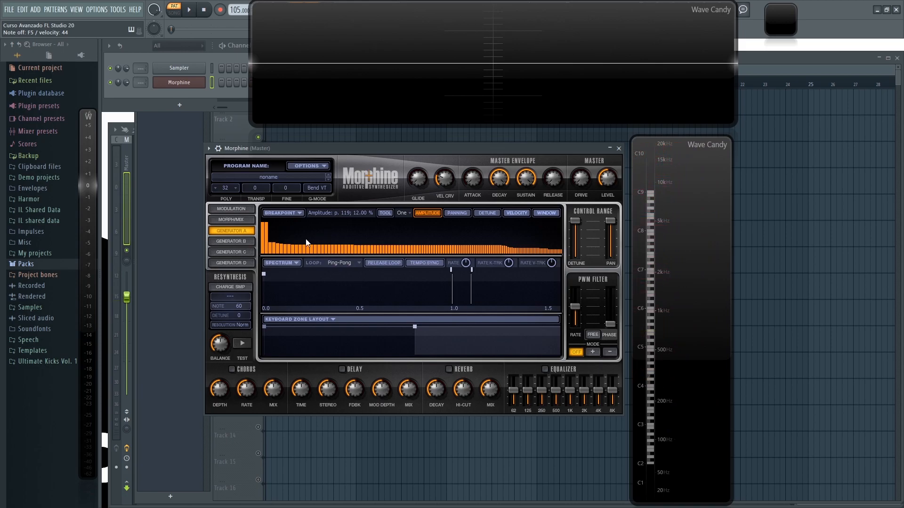
# Compare the partials of the two keyboard zones, and check the other generators before returning to Generator A
pyautogui.click(310, 342)
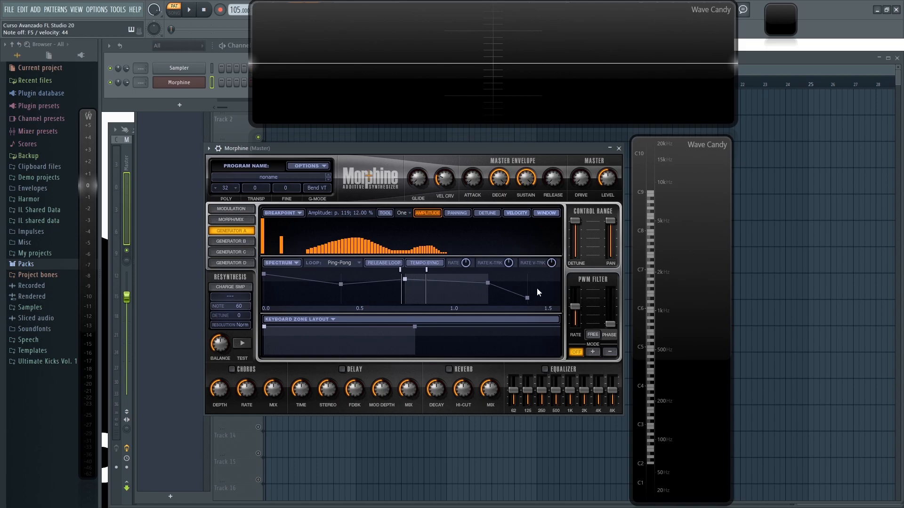
pyautogui.click(434, 340)
pyautogui.click(353, 342)
pyautogui.click(422, 343)
pyautogui.click(366, 346)
pyautogui.click(416, 346)
pyautogui.click(371, 349)
pyautogui.click(241, 250)
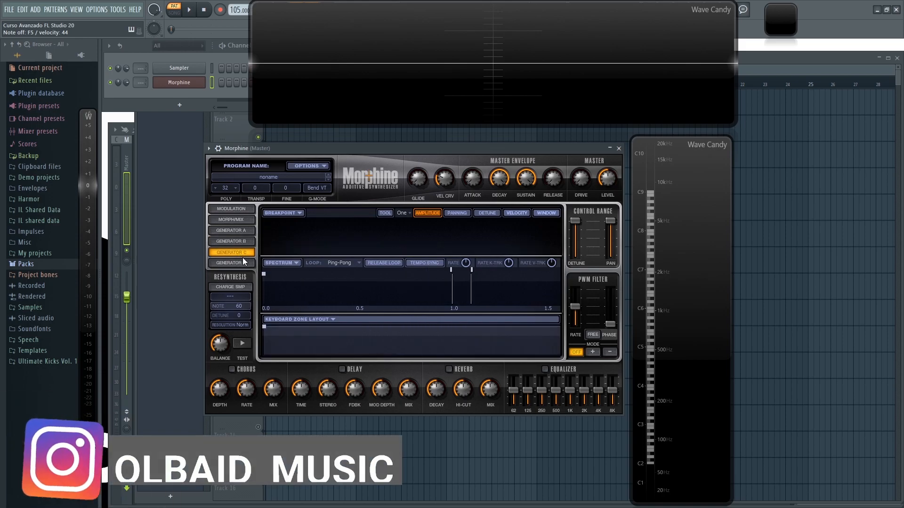
pyautogui.click(240, 230)
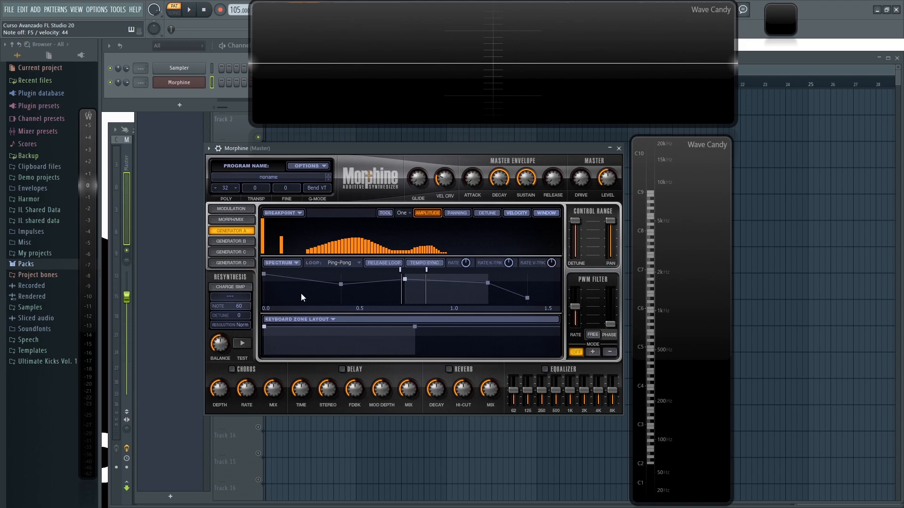
# Raise partial 2 to 94.67% in the third spectrum segment, and draw a descending curve down to 0% at partial 101 in the first
pyautogui.moveTo(262, 221); pyautogui.dragTo(268, 223)
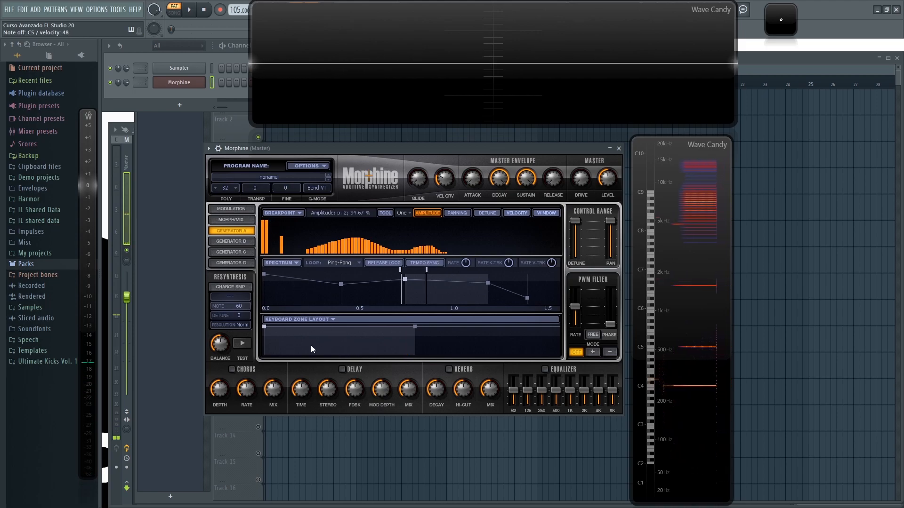
pyautogui.click(269, 284)
pyautogui.moveTo(265, 221); pyautogui.dragTo(357, 235)
pyautogui.moveTo(418, 245); pyautogui.dragTo(524, 262)
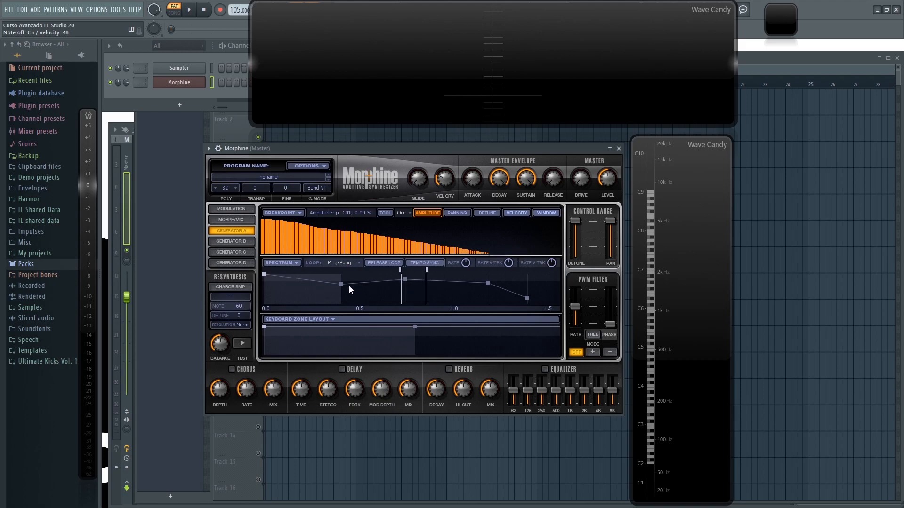
# Delete the last three spectrum breakpoints and move the remaining end breakpoint to time 0.70 with level 0%
pyautogui.rightClick(406, 279)
pyautogui.rightClick(487, 282)
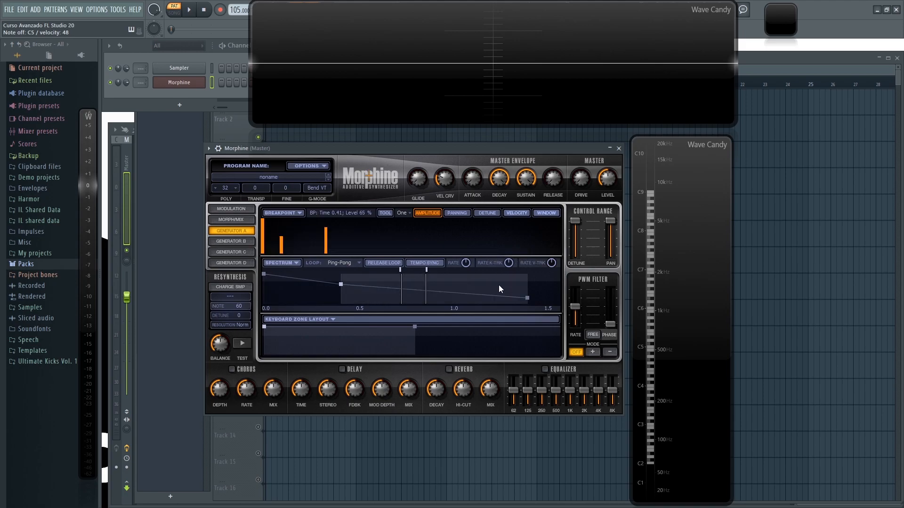
pyautogui.rightClick(527, 298)
pyautogui.moveTo(344, 285); pyautogui.dragTo(396, 304)
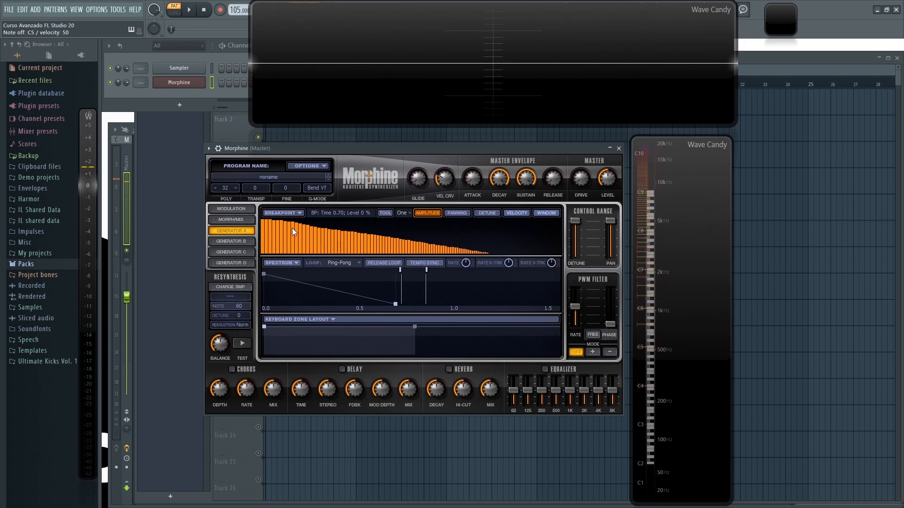
# Redraw the partials into a progressively steeper descending curve and set the end breakpoint to time 0.82 with level 100%
pyautogui.moveTo(393, 245); pyautogui.dragTo(430, 259)
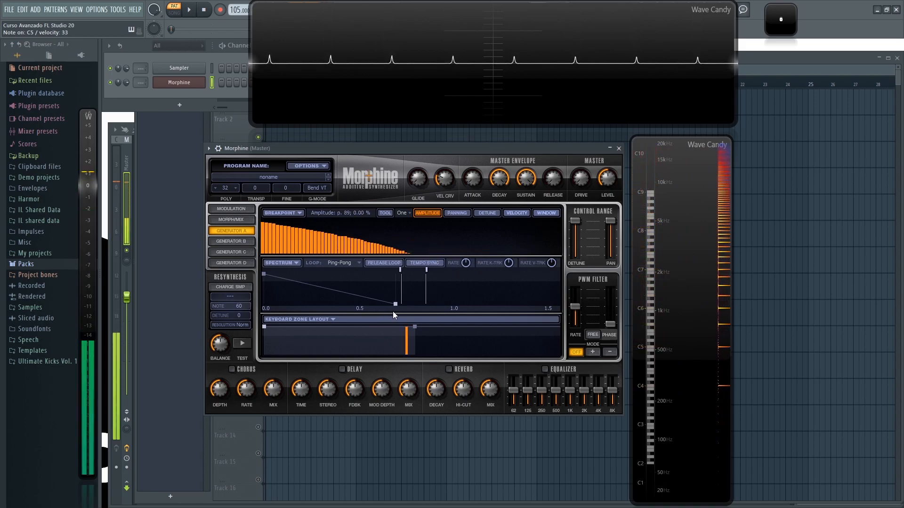
pyautogui.moveTo(395, 303); pyautogui.dragTo(394, 275)
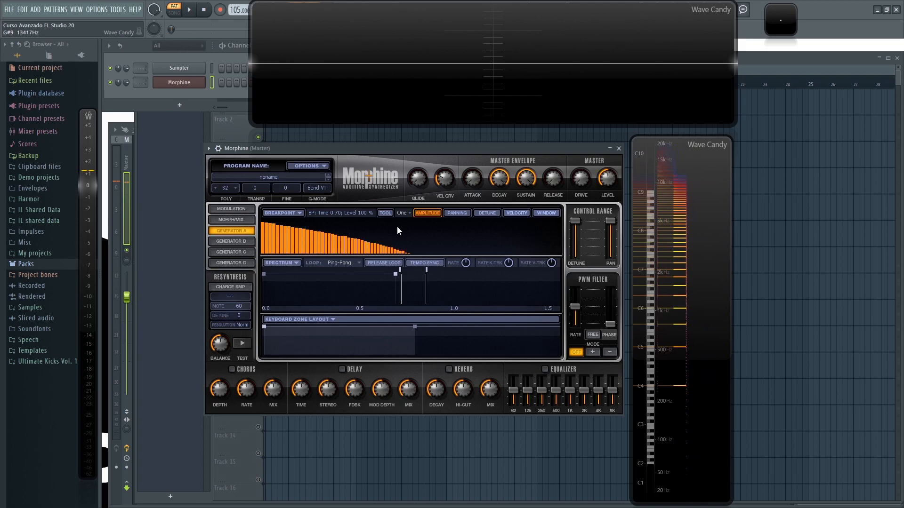
pyautogui.moveTo(293, 235); pyautogui.dragTo(320, 243)
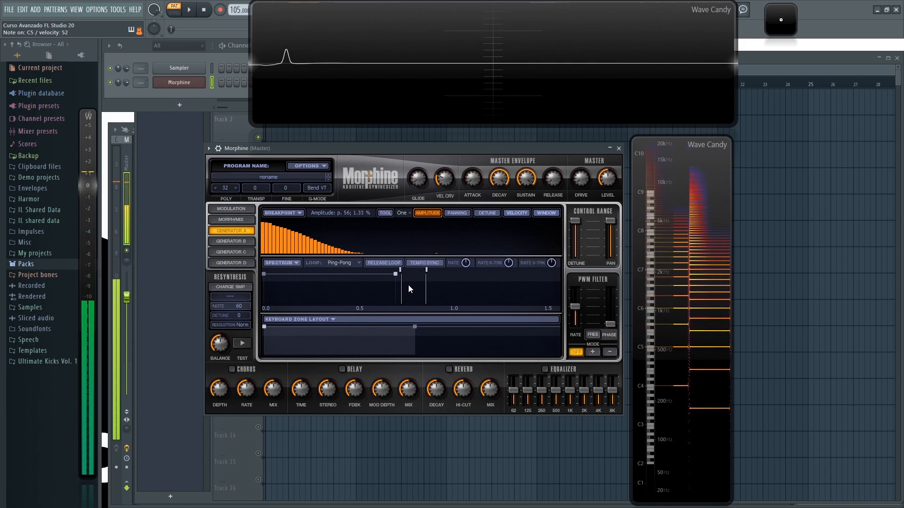
pyautogui.moveTo(267, 228); pyautogui.dragTo(323, 252)
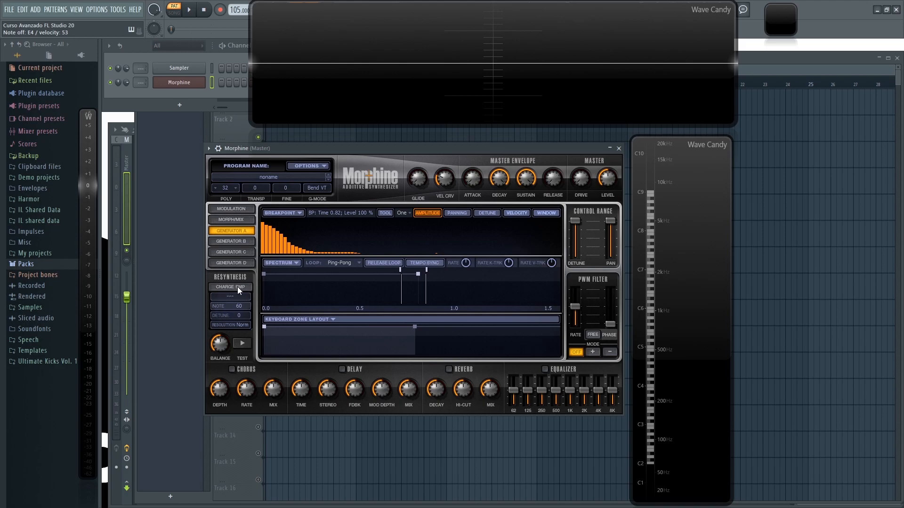
# Reset the Morphine program and charge the STR_3c_Long sample from the desktop for resynthesis
pyautogui.click(317, 166)
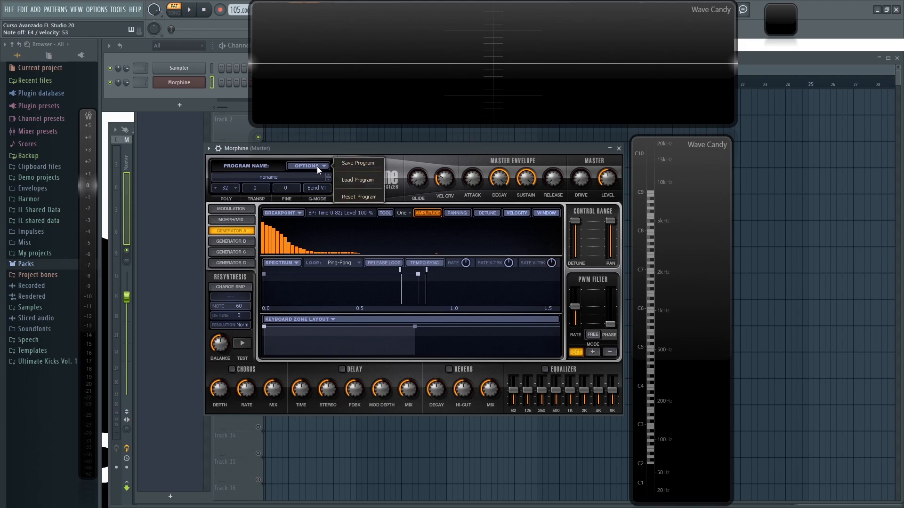
pyautogui.click(372, 199)
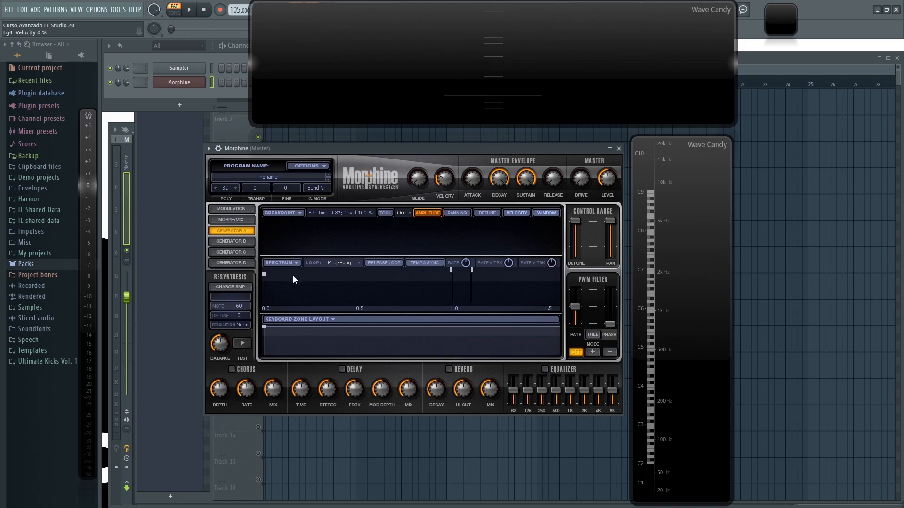
pyautogui.click(232, 287)
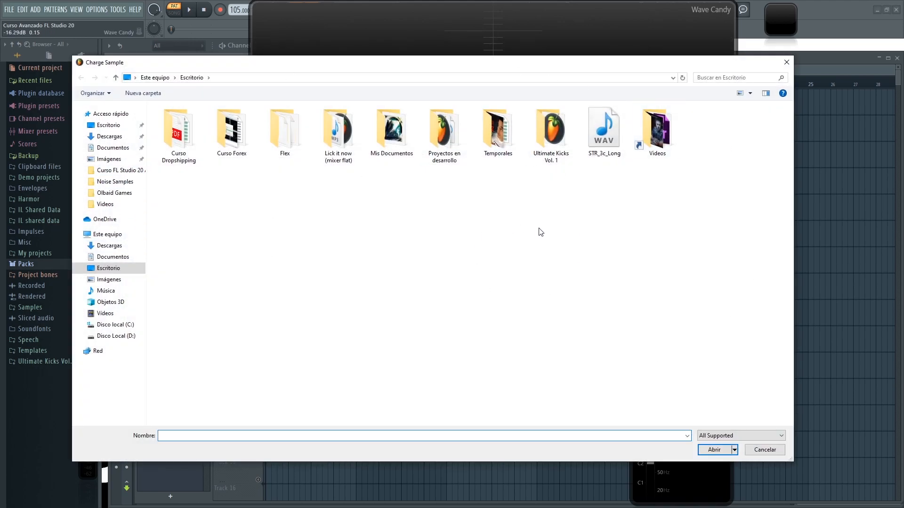
pyautogui.doubleClick(605, 138)
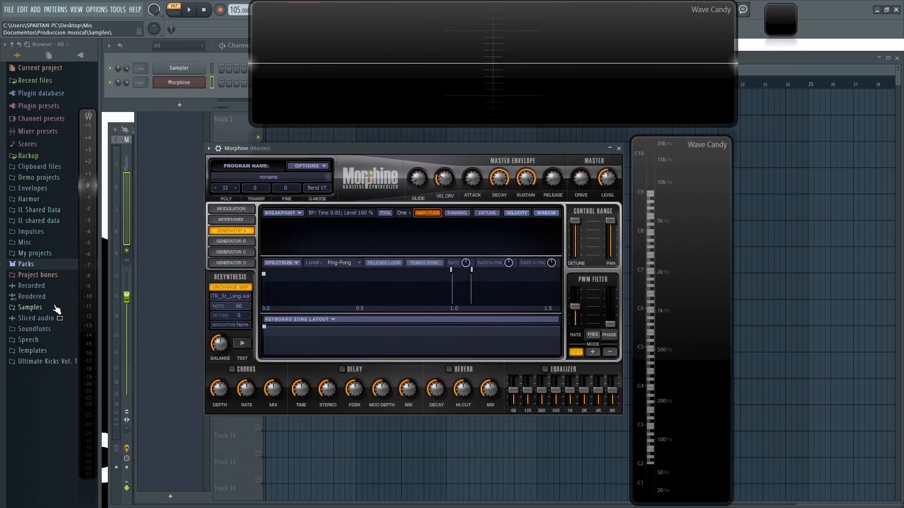
# Find the original STR_3c_Long sample under Packs, Legacy, Instruments, Strings in the browser and preview it
pyautogui.click(34, 265)
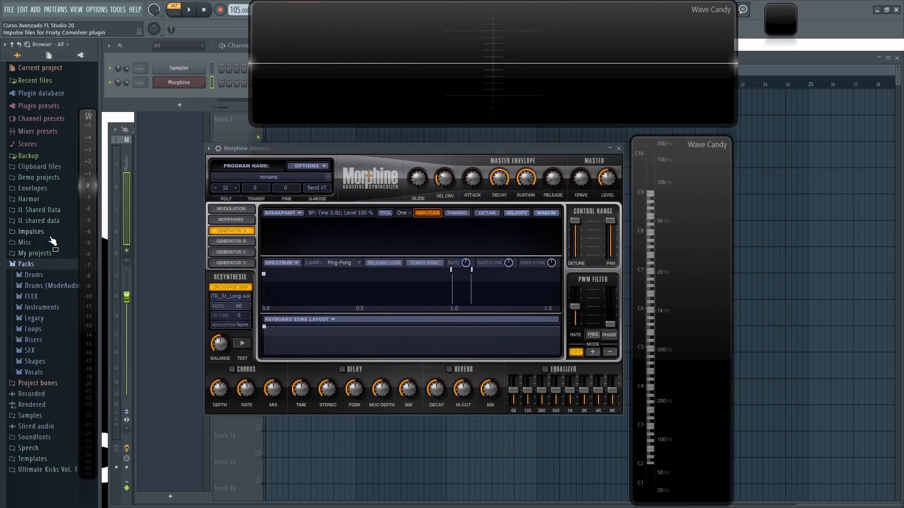
pyautogui.click(52, 319)
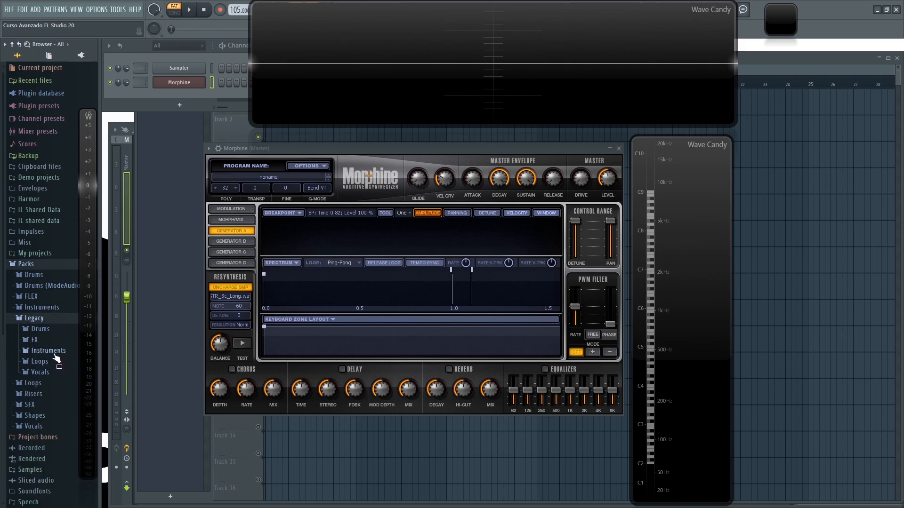
pyautogui.click(56, 352)
pyautogui.click(56, 448)
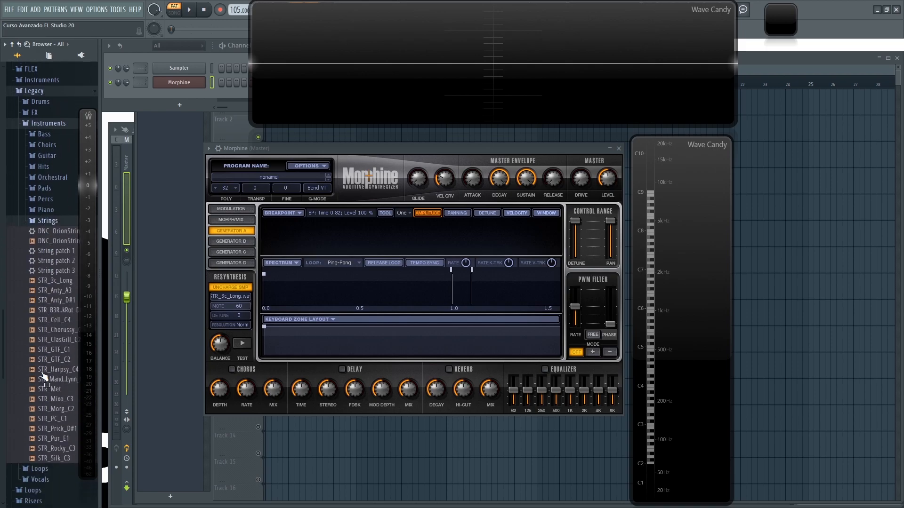
pyautogui.click(50, 273)
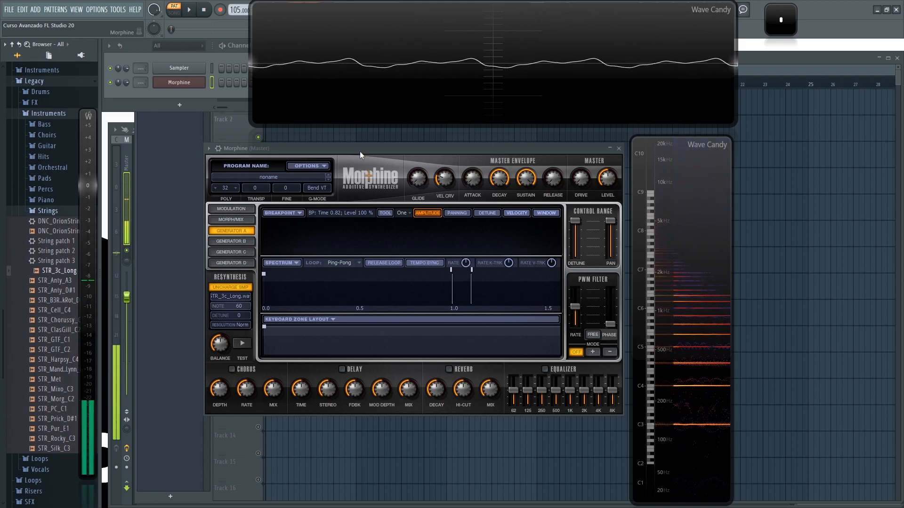
pyautogui.moveTo(385, 152); pyautogui.dragTo(381, 152)
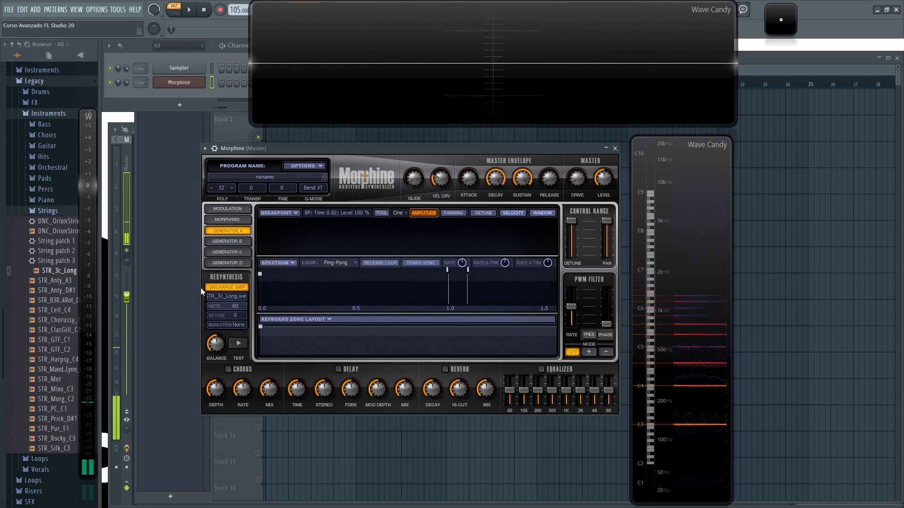
# Audition the charged sample in the resynthesis section with resolution Best, note 49 and detune 1
pyautogui.click(238, 345)
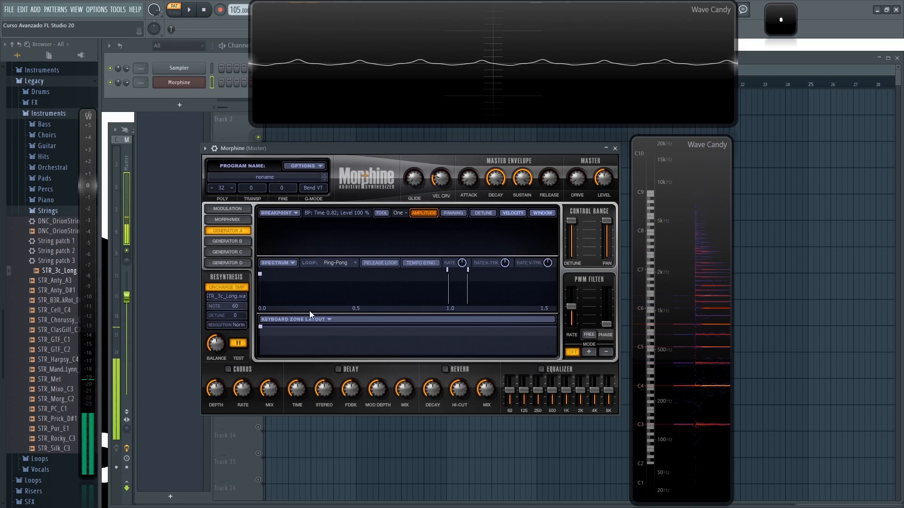
pyautogui.click(236, 326)
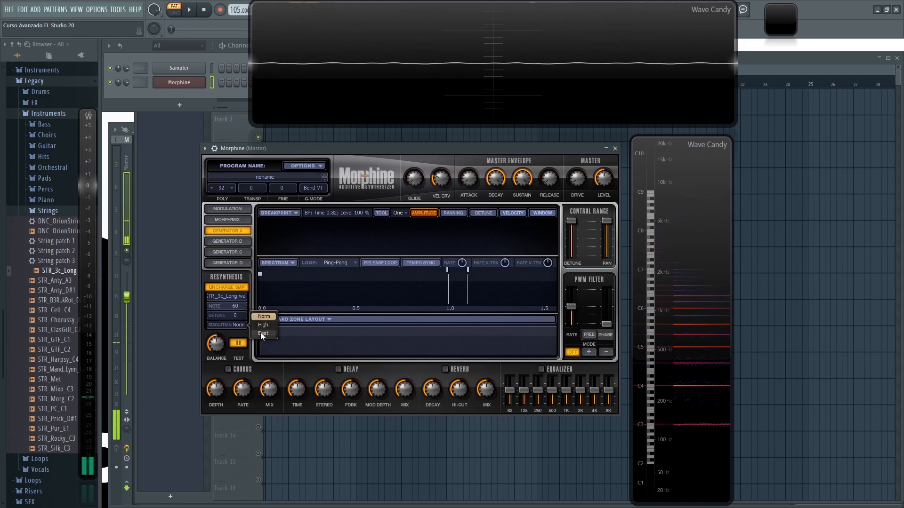
pyautogui.click(247, 323)
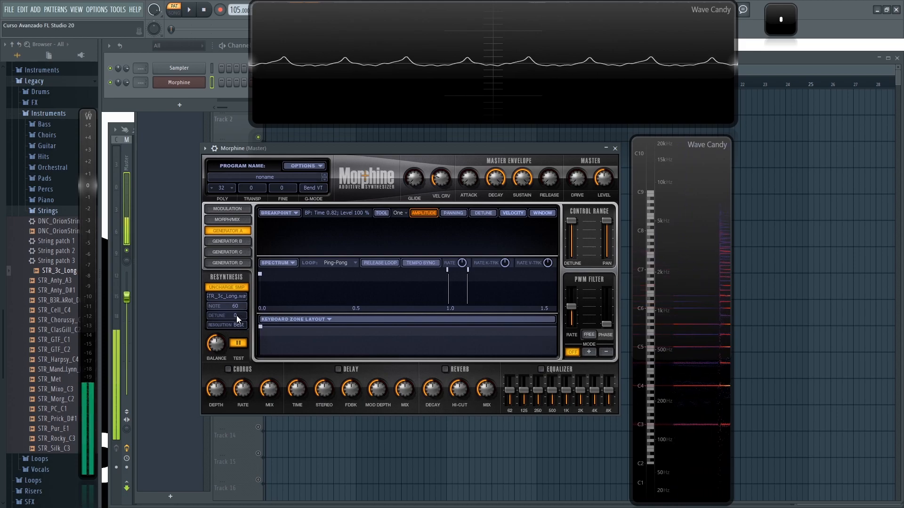
pyautogui.moveTo(235, 316); pyautogui.dragTo(236, 268)
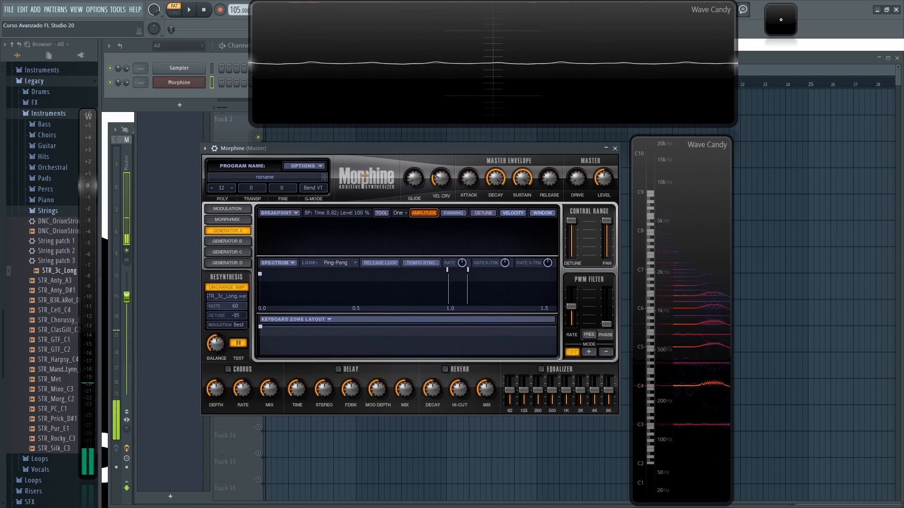
pyautogui.moveTo(236, 316)
pyautogui.mouseDown()
pyautogui.moveTo(235, 290)
pyautogui.moveTo(236, 311)
pyautogui.mouseUp()
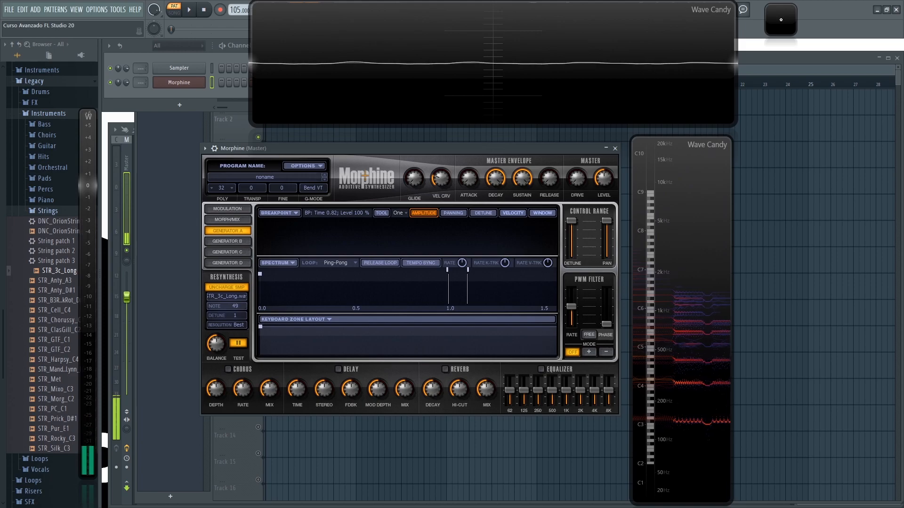
# Set the resynthesis note to 48 and audition the charged sample, stopping playback at the end
pyautogui.moveTo(235, 312); pyautogui.dragTo(236, 313)
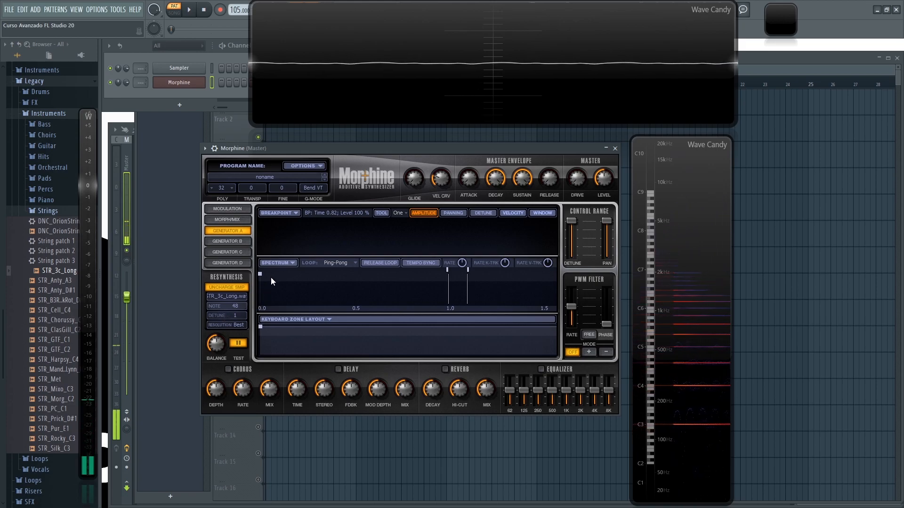
pyautogui.click(239, 342)
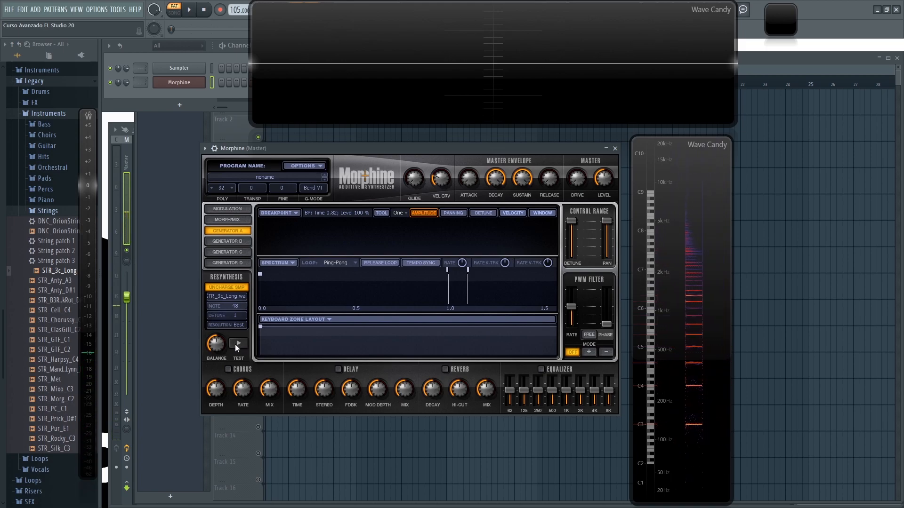
pyautogui.click(237, 344)
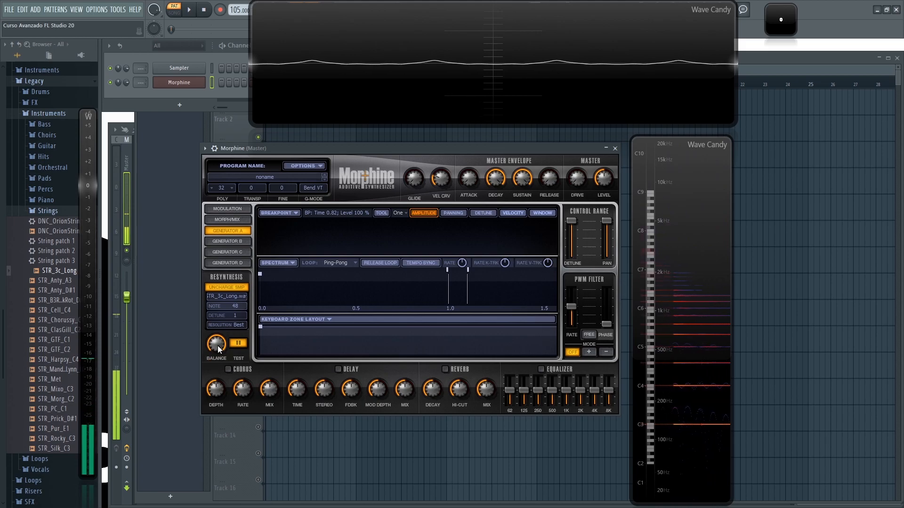
pyautogui.click(240, 343)
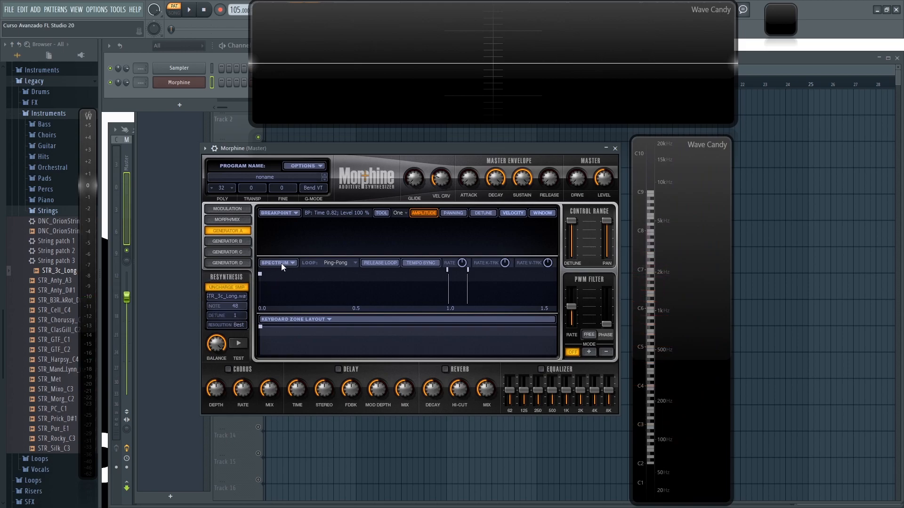
# Import the charged STR_3c_Long sample into Generator A's spectrum
pyautogui.click(293, 264)
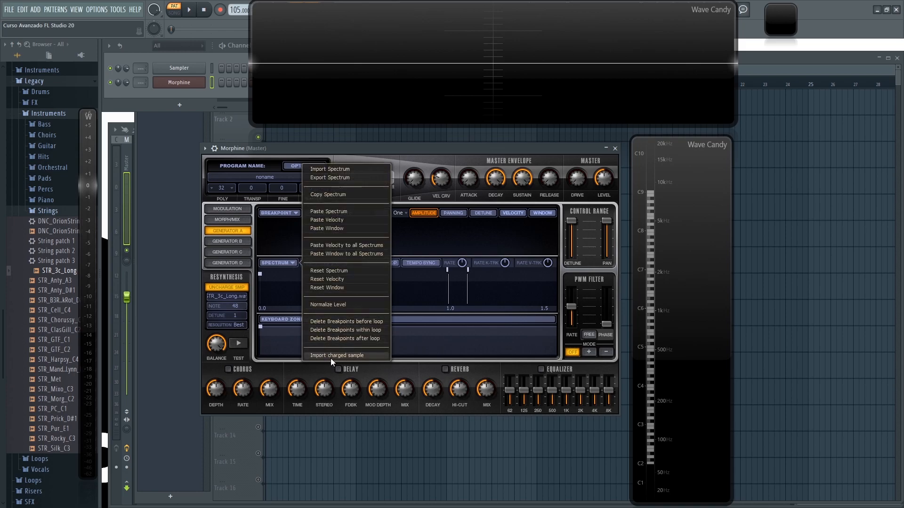
pyautogui.click(354, 355)
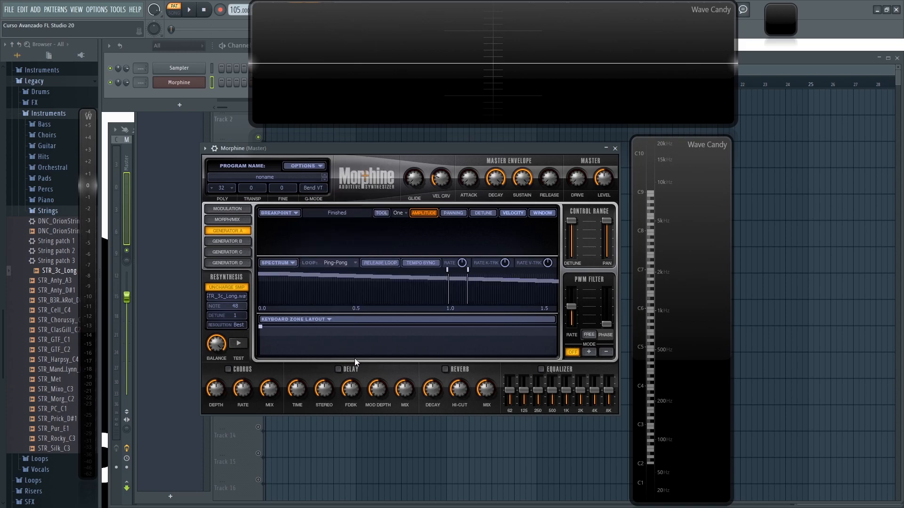
pyautogui.scroll(4, 311, 337)
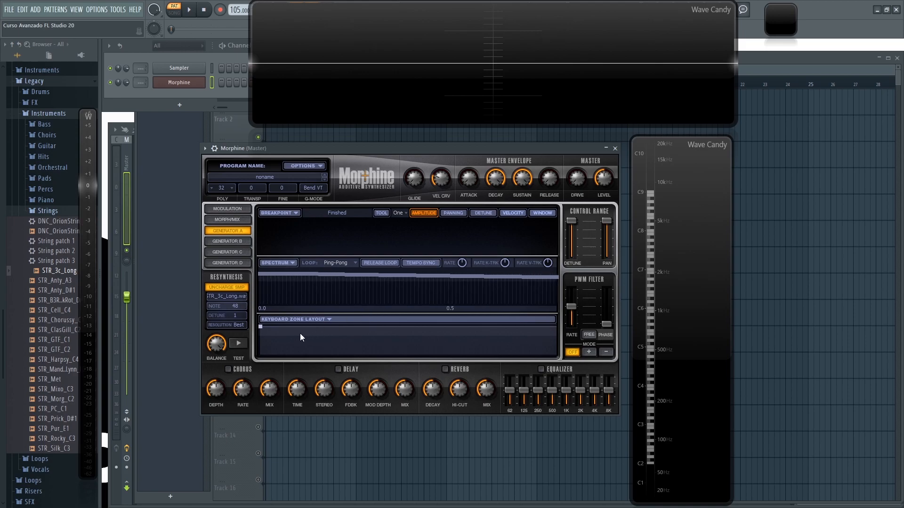
pyautogui.scroll(-10, 300, 301)
pyautogui.scroll(4, 283, 299)
pyautogui.scroll(-4, 295, 276)
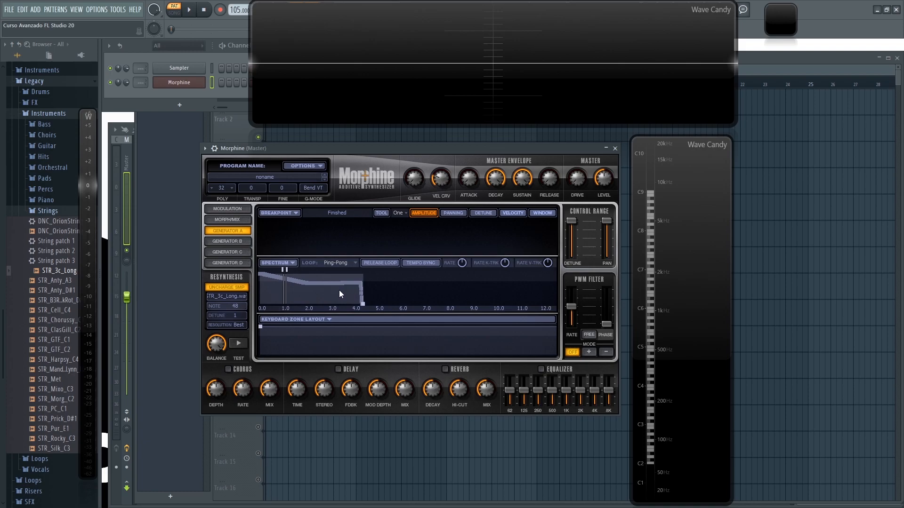
pyautogui.scroll(4, 323, 291)
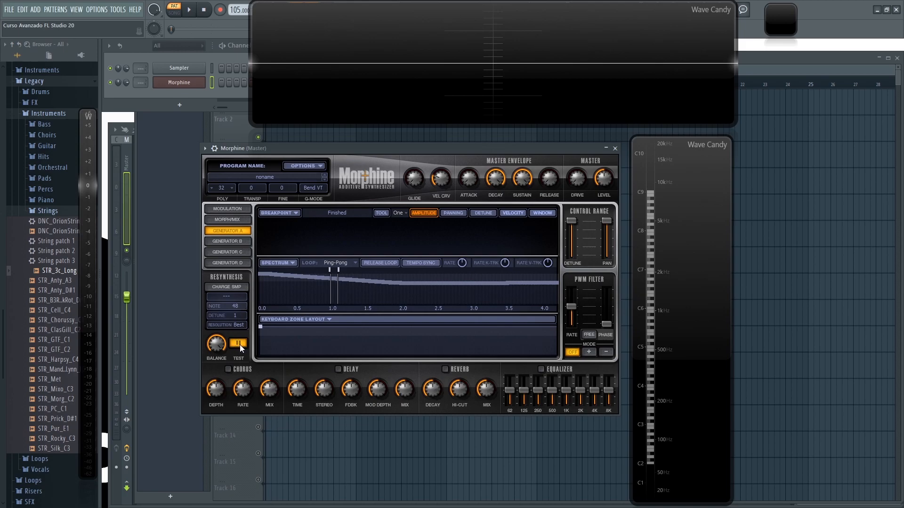
# Play notes with the resynthesized sound and examine its dense row of breakpoints along the spectrum timeline
pyautogui.press('q')
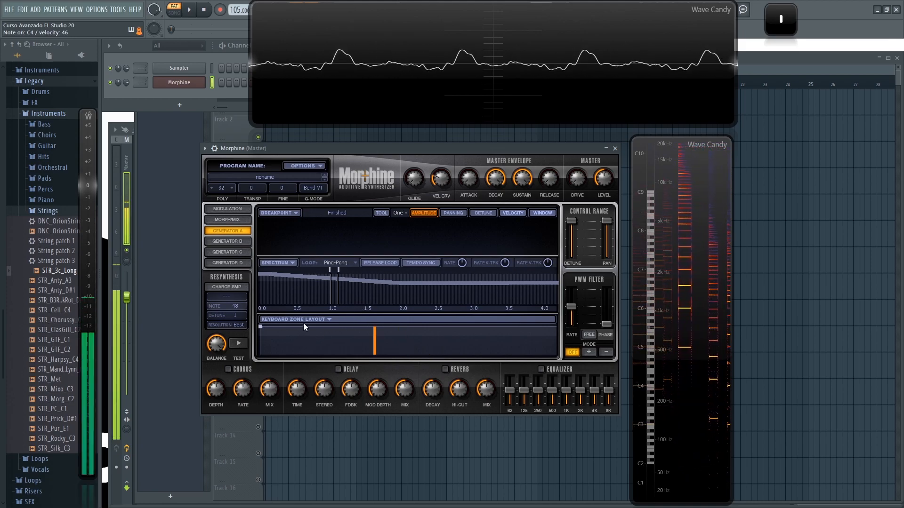
pyautogui.scroll(3, 266, 291)
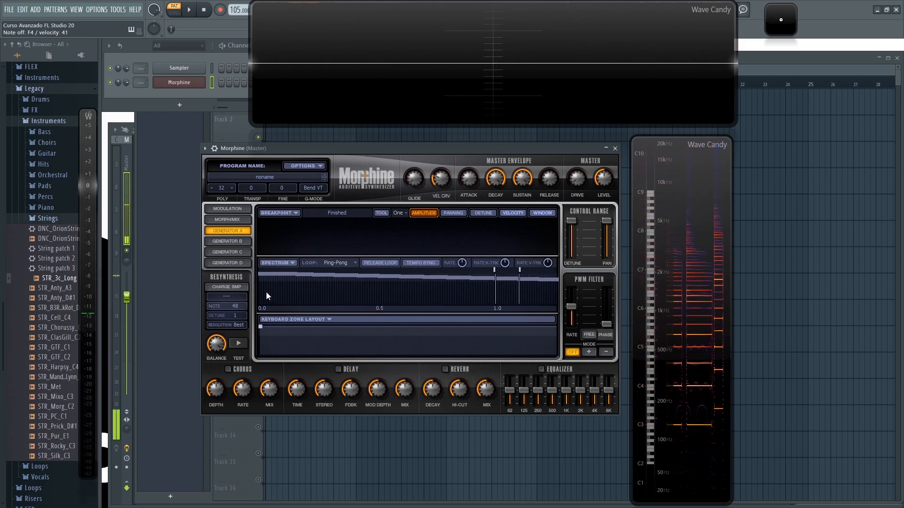
pyautogui.scroll(2, 266, 293)
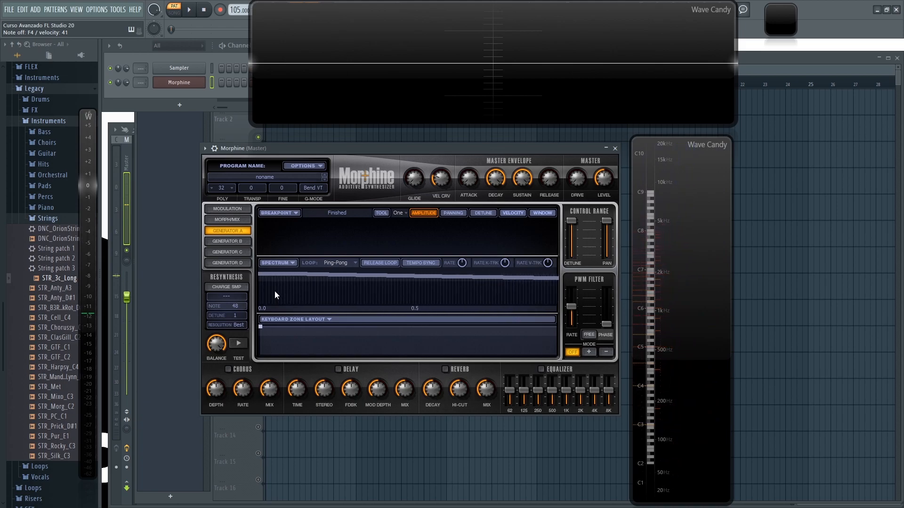
pyautogui.scroll(-5, 275, 294)
pyautogui.scroll(-1, 287, 311)
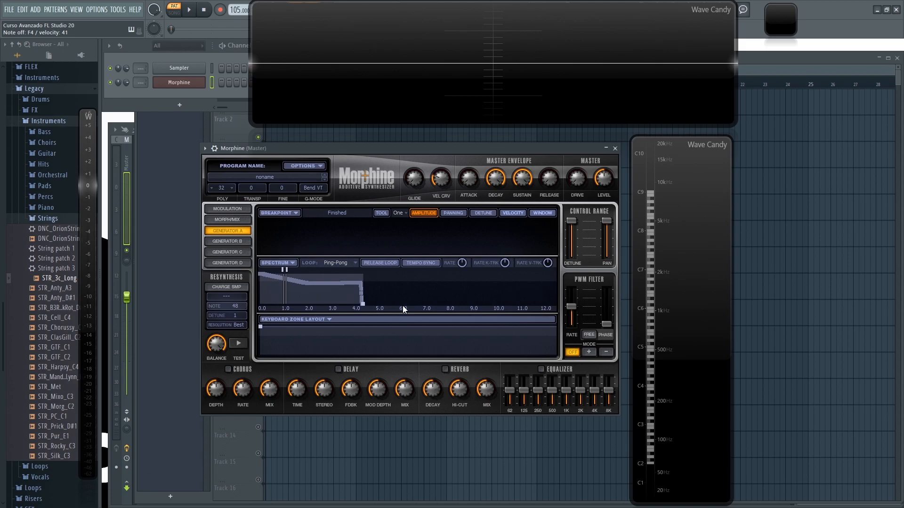
pyautogui.scroll(8, 402, 306)
pyautogui.scroll(2, 266, 301)
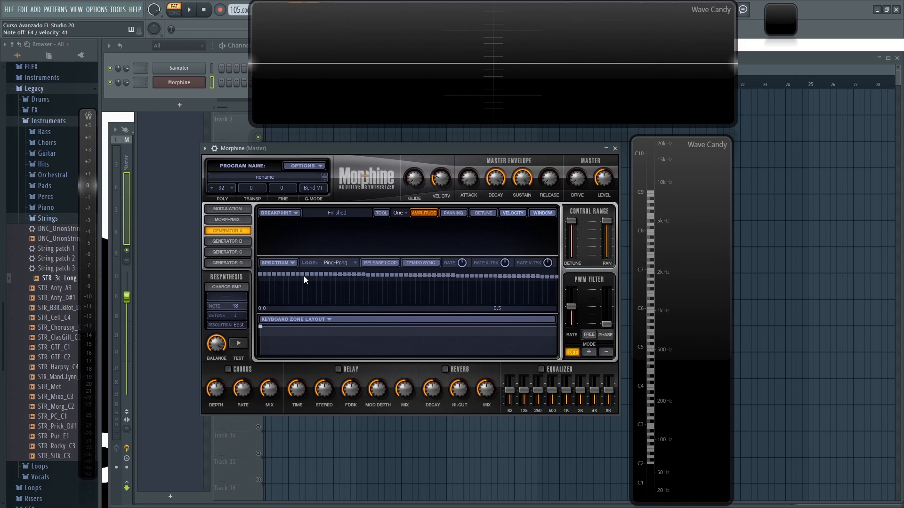
# Step through individual spectrum breakpoints to compare their partial amplitudes over the first half second
pyautogui.click(259, 276)
pyautogui.moveTo(264, 283); pyautogui.dragTo(293, 283)
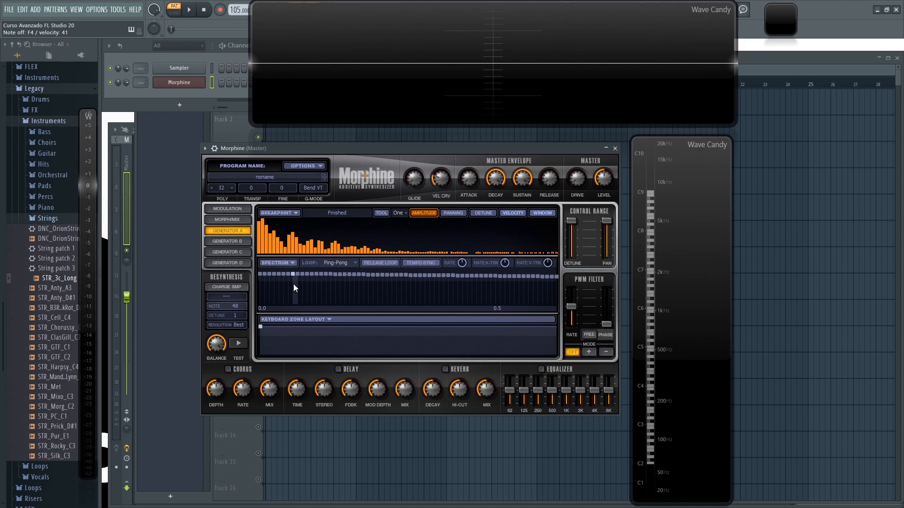
pyautogui.moveTo(349, 287); pyautogui.dragTo(371, 290)
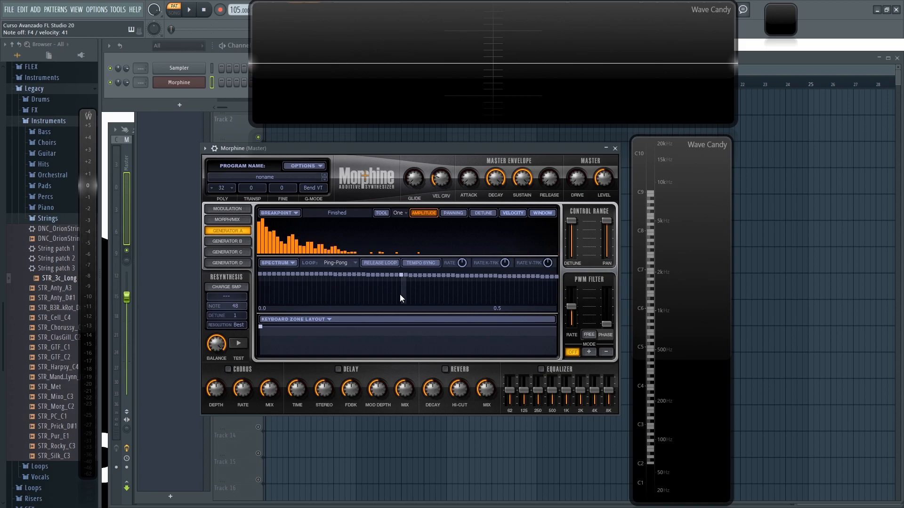
pyautogui.moveTo(491, 295)
pyautogui.mouseDown()
pyautogui.moveTo(265, 290)
pyautogui.moveTo(475, 303)
pyautogui.mouseUp()
# Increase the master envelope's release and audition the resynthesized strings
pyautogui.scroll(-6, 351, 299)
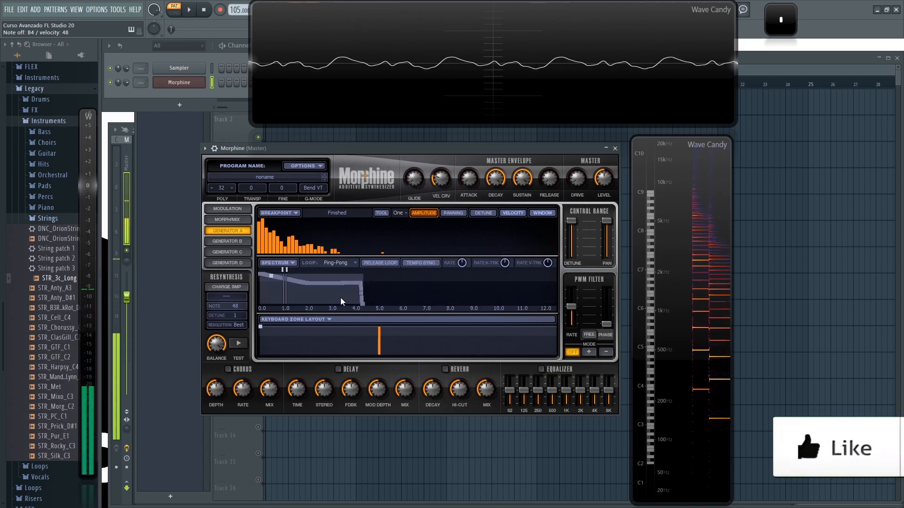
pyautogui.scroll(4, 273, 292)
pyautogui.scroll(-3, 438, 292)
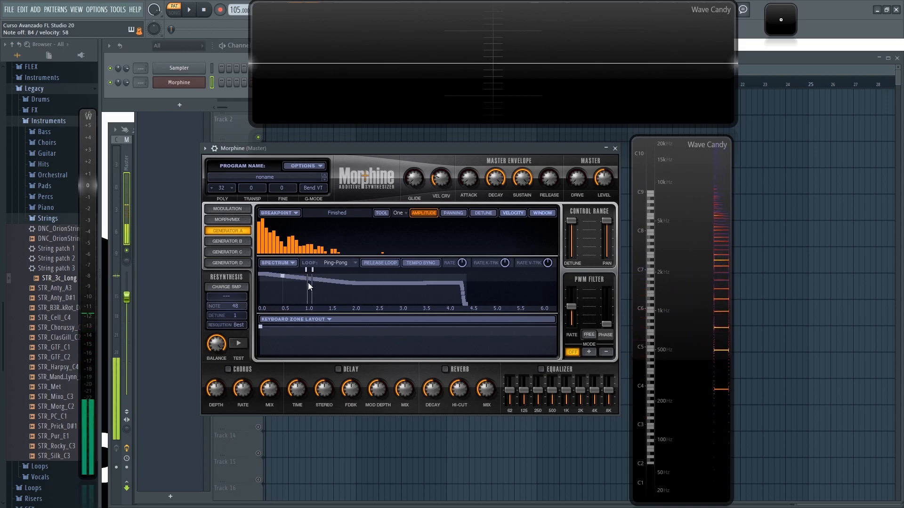
pyautogui.moveTo(549, 179); pyautogui.dragTo(549, 170)
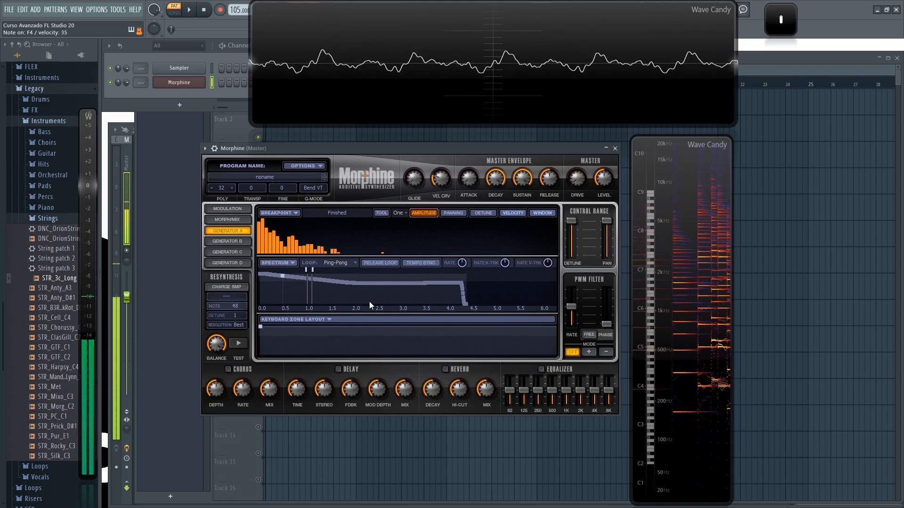
pyautogui.moveTo(365, 306); pyautogui.dragTo(272, 343)
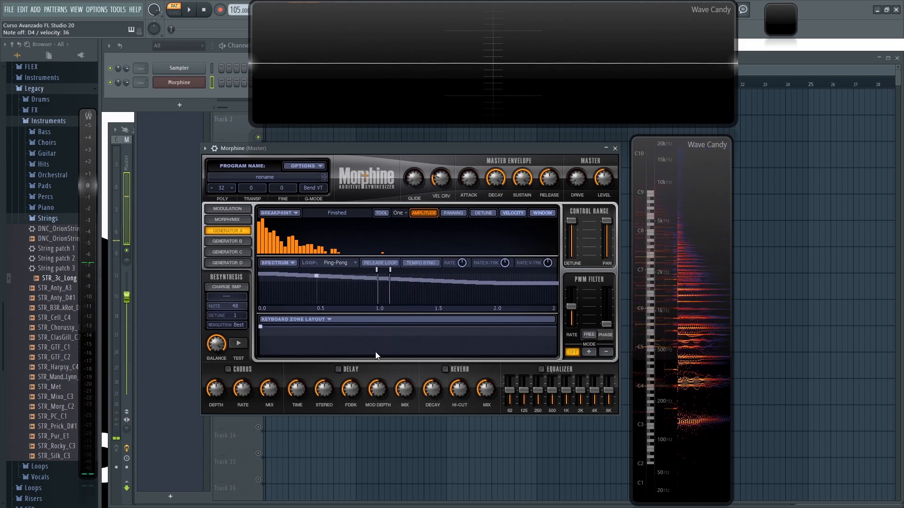
# Add a second keyboard zone to Generator A and move it to key F#8 with level 66%
pyautogui.rightClick(428, 337)
pyautogui.moveTo(429, 337); pyautogui.dragTo(406, 335)
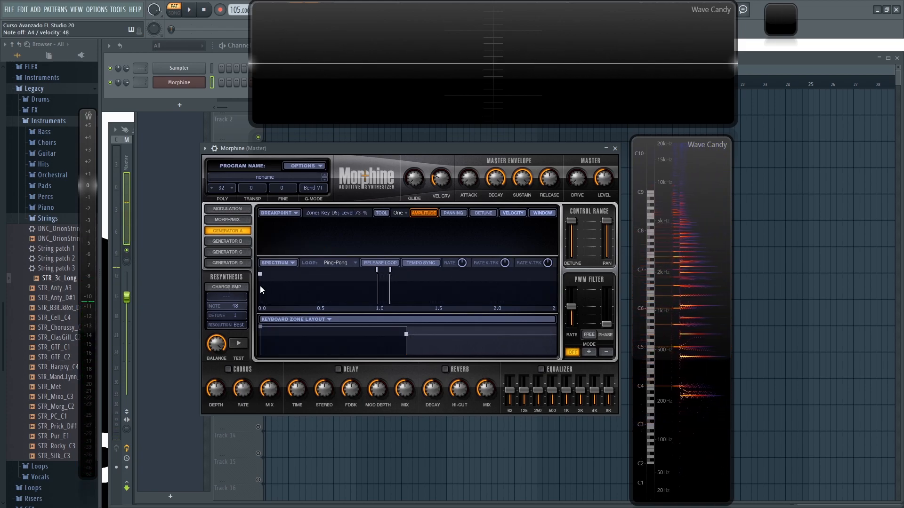
pyautogui.click(384, 339)
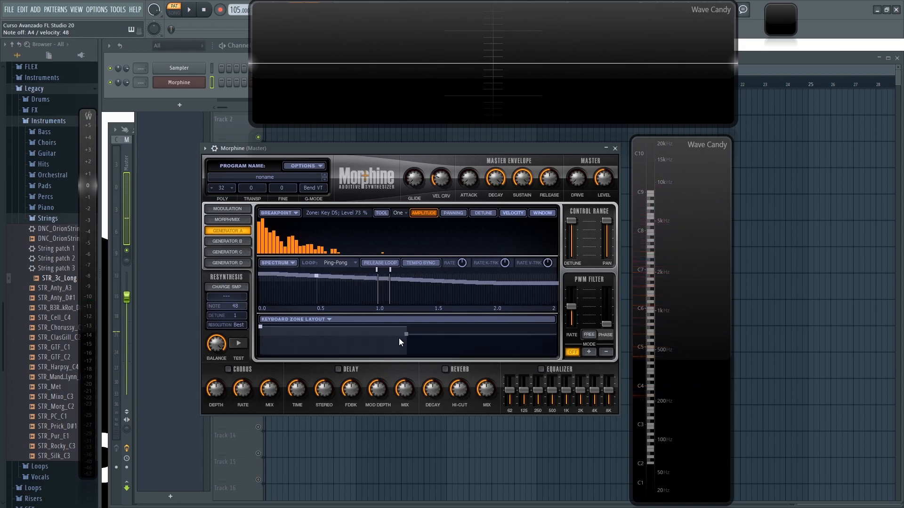
pyautogui.click(451, 340)
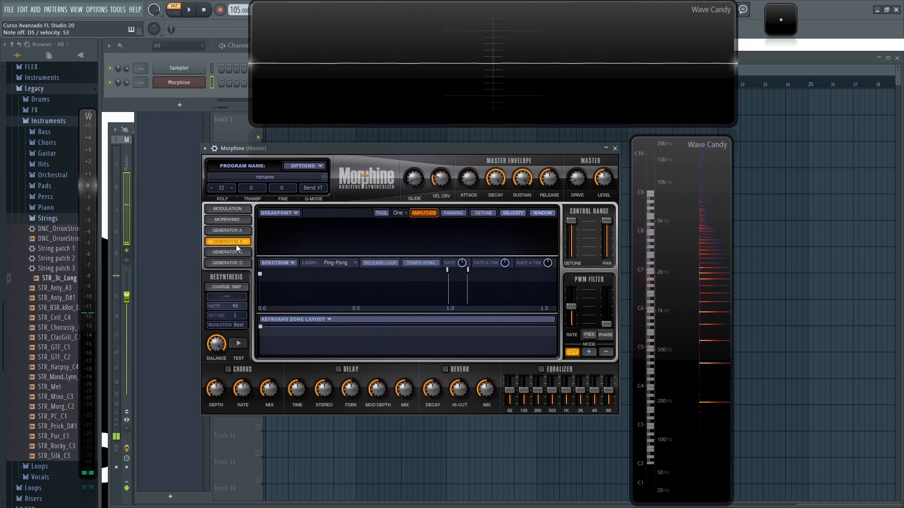
pyautogui.moveTo(405, 335); pyautogui.dragTo(501, 336)
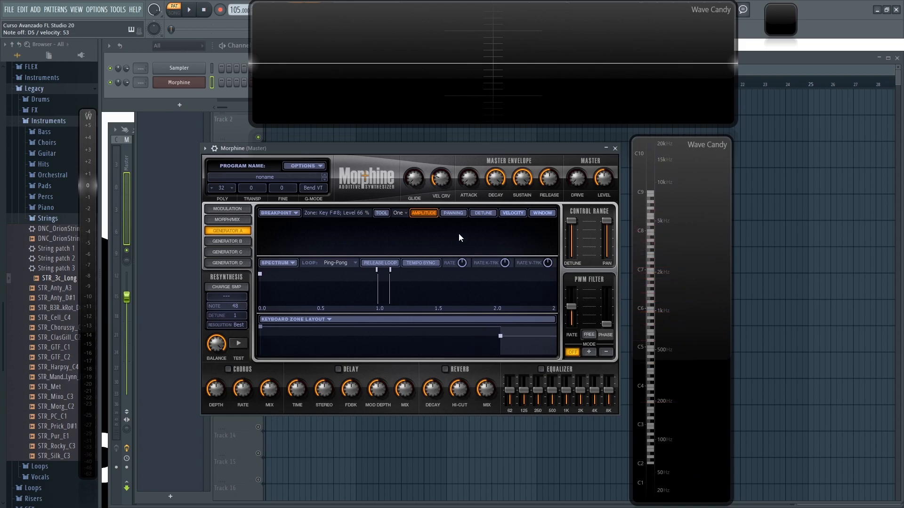
# Review Generator A's import and export options in the morph mixer and move the morph point to X 1%, Y 83%
pyautogui.click(228, 221)
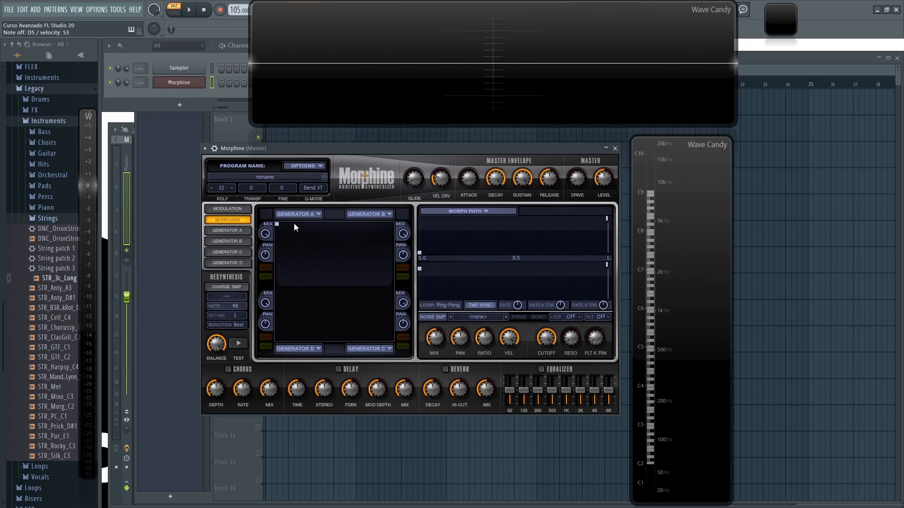
pyautogui.click(315, 214)
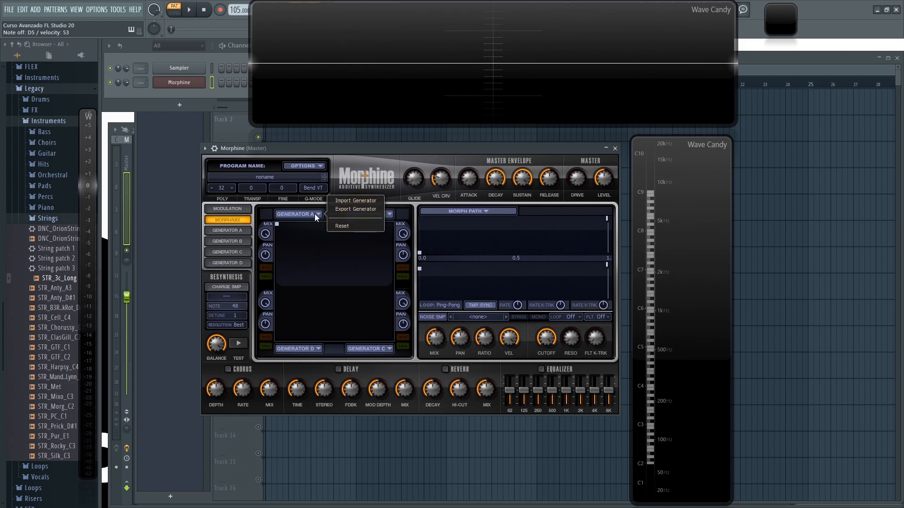
pyautogui.click(313, 214)
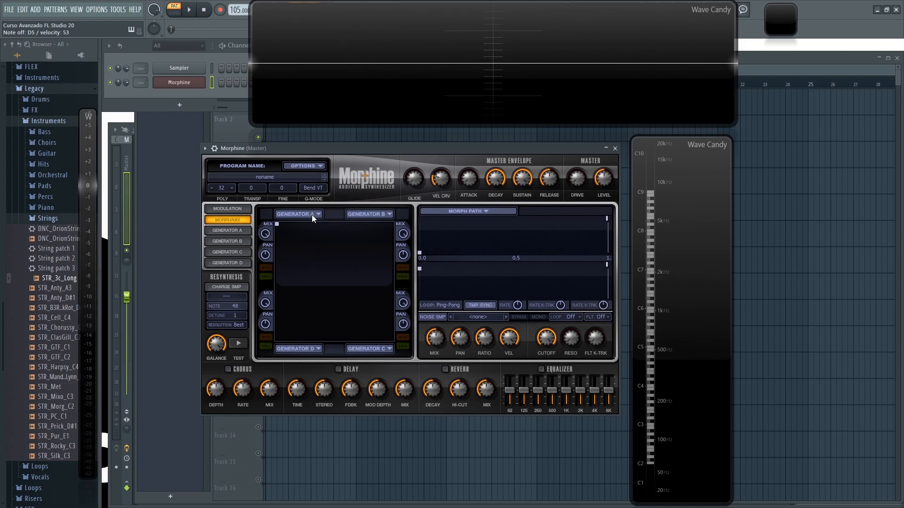
pyautogui.click(312, 216)
pyautogui.click(307, 215)
pyautogui.moveTo(277, 225); pyautogui.dragTo(303, 241)
pyautogui.moveTo(375, 315); pyautogui.dragTo(279, 247)
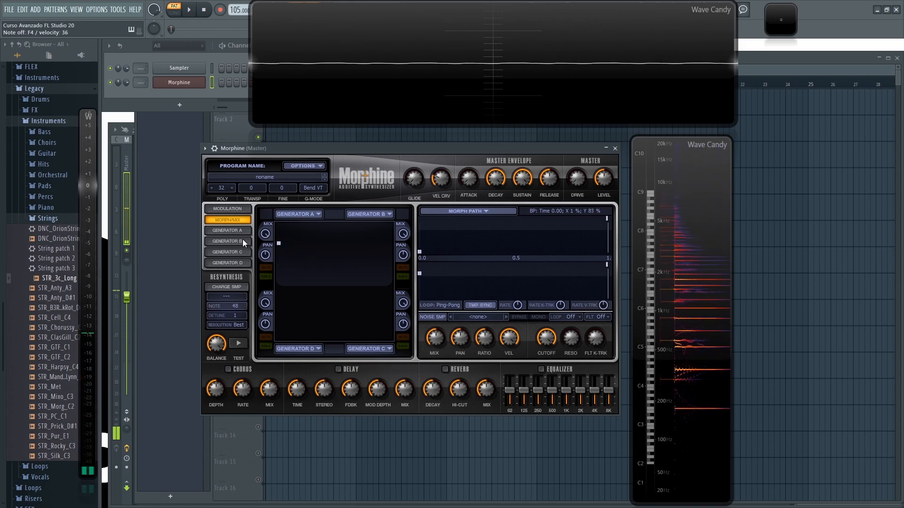
# Draw a descending amplitude curve across roughly the first 18 partials of Generator B
pyautogui.click(230, 240)
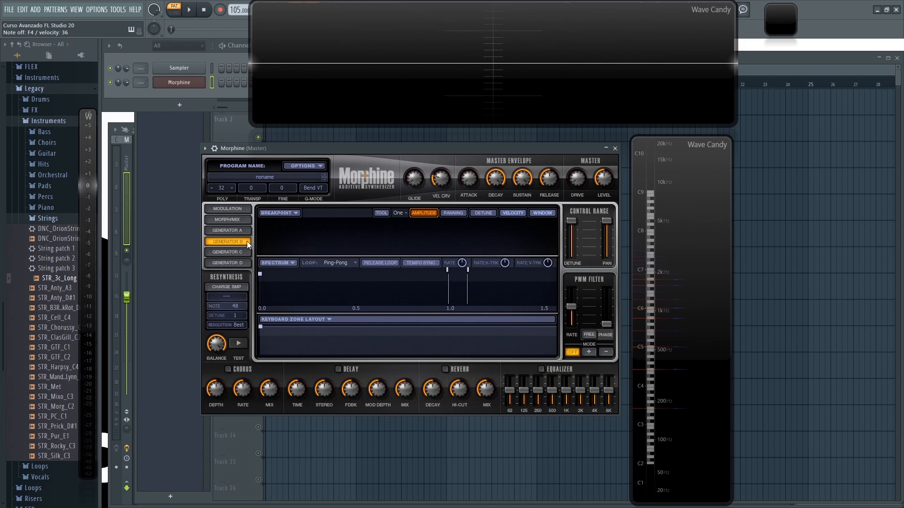
pyautogui.moveTo(258, 228)
pyautogui.mouseDown()
pyautogui.moveTo(259, 220)
pyautogui.moveTo(323, 254)
pyautogui.mouseUp()
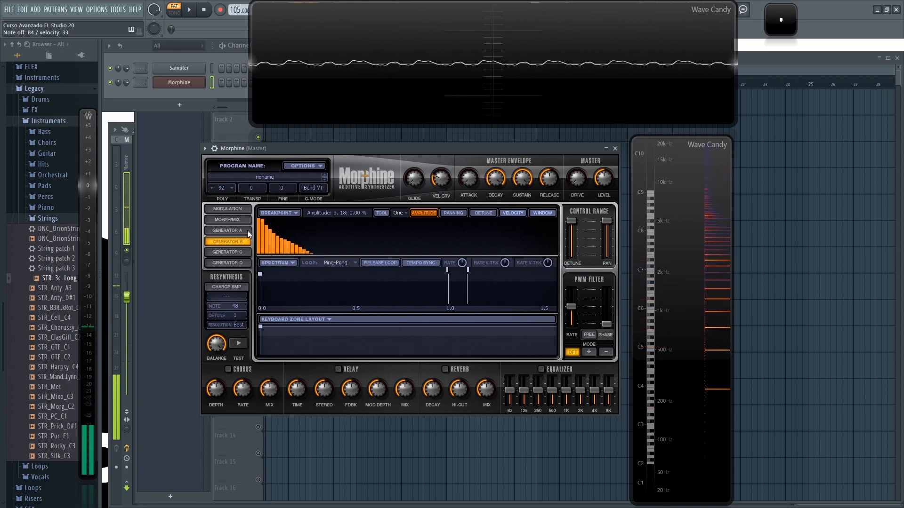
pyautogui.click(233, 209)
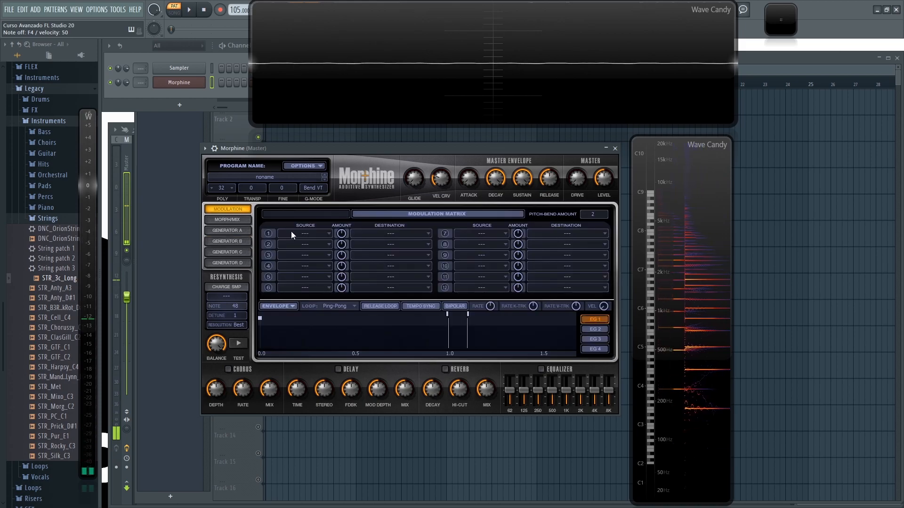
# Move the morph point to X 7%, Y 90% and try Generator A's mix at 46%
pyautogui.click(230, 219)
pyautogui.moveTo(278, 243)
pyautogui.mouseDown()
pyautogui.moveTo(279, 233)
pyautogui.moveTo(403, 234)
pyautogui.moveTo(406, 216)
pyautogui.moveTo(279, 241)
pyautogui.moveTo(295, 244)
pyautogui.moveTo(276, 234)
pyautogui.mouseUp()
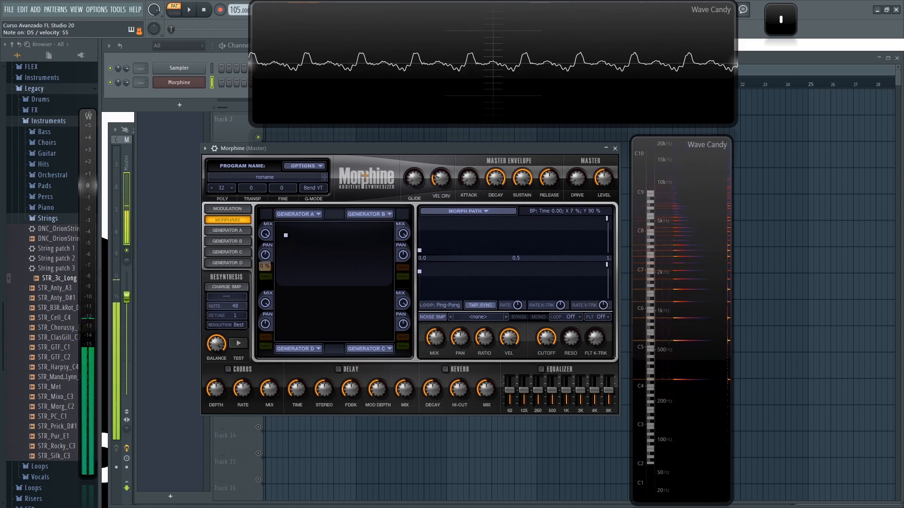
pyautogui.click(265, 255)
pyautogui.moveTo(265, 234); pyautogui.dragTo(265, 238)
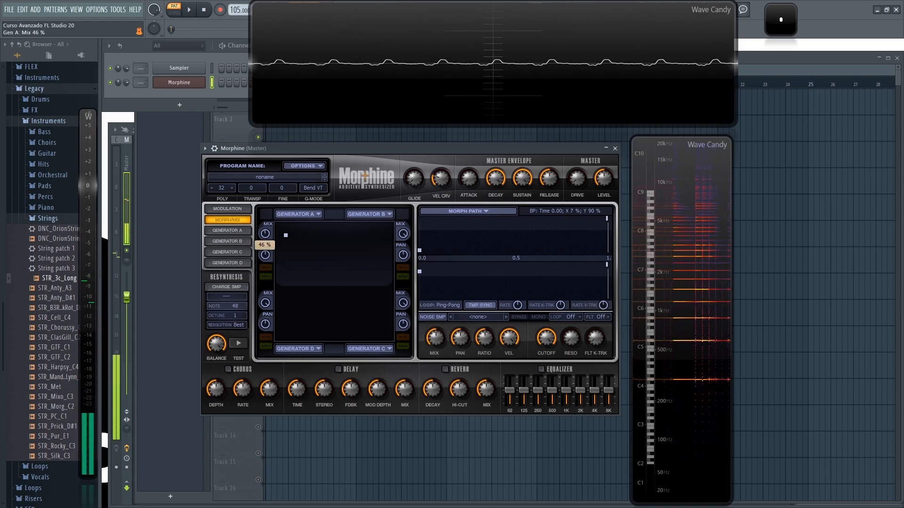
# Mute Generator A in the morph mixer and move the morph point to X 12%, Y 88%
pyautogui.click(266, 267)
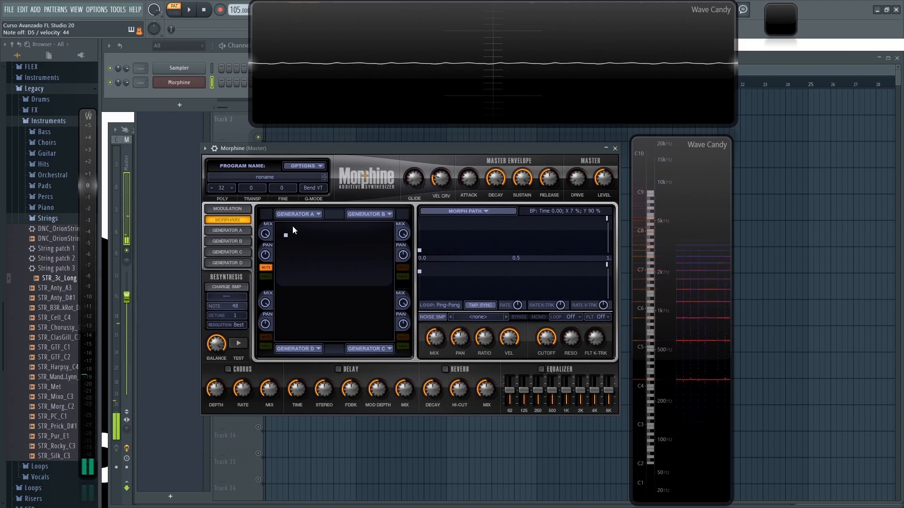
pyautogui.moveTo(287, 236)
pyautogui.mouseDown()
pyautogui.moveTo(386, 229)
pyautogui.moveTo(288, 238)
pyautogui.mouseUp()
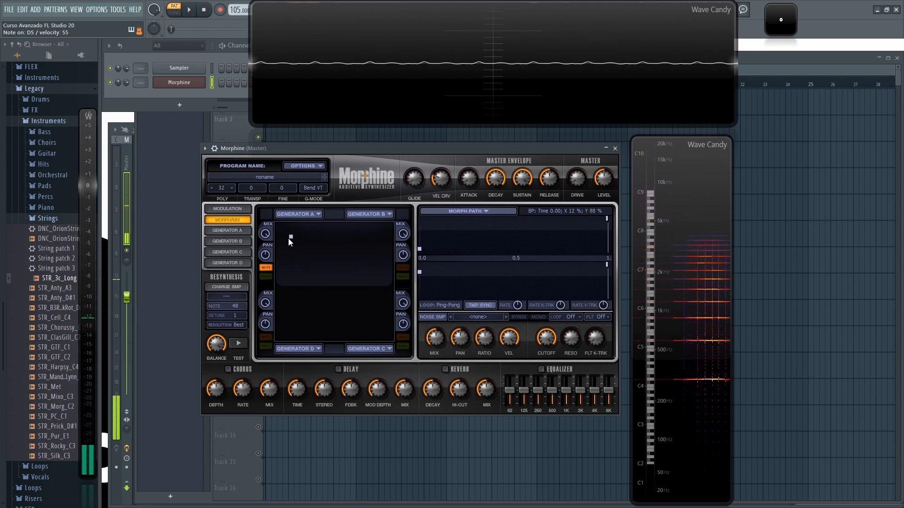
# Unmute Generator A and start a morph path from its corner to a second breakpoint at X 50%, Y 46%
pyautogui.click(266, 268)
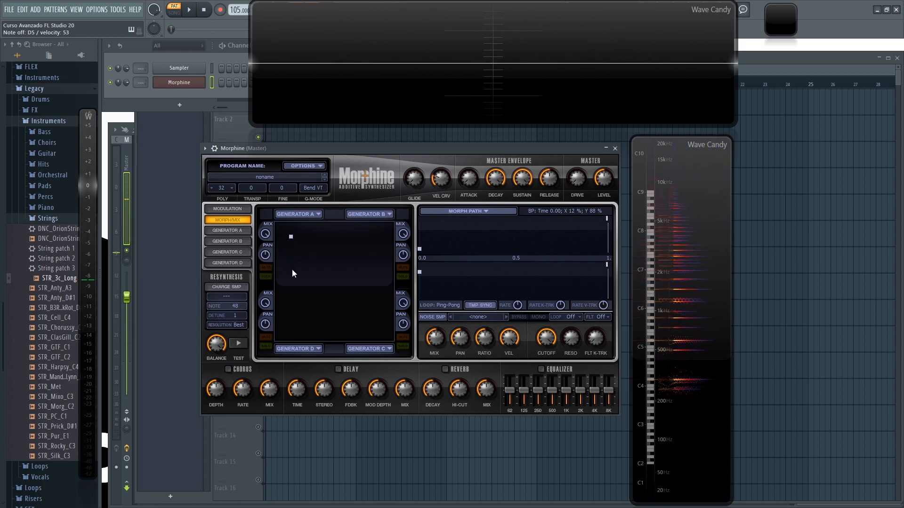
pyautogui.moveTo(292, 237); pyautogui.dragTo(312, 240)
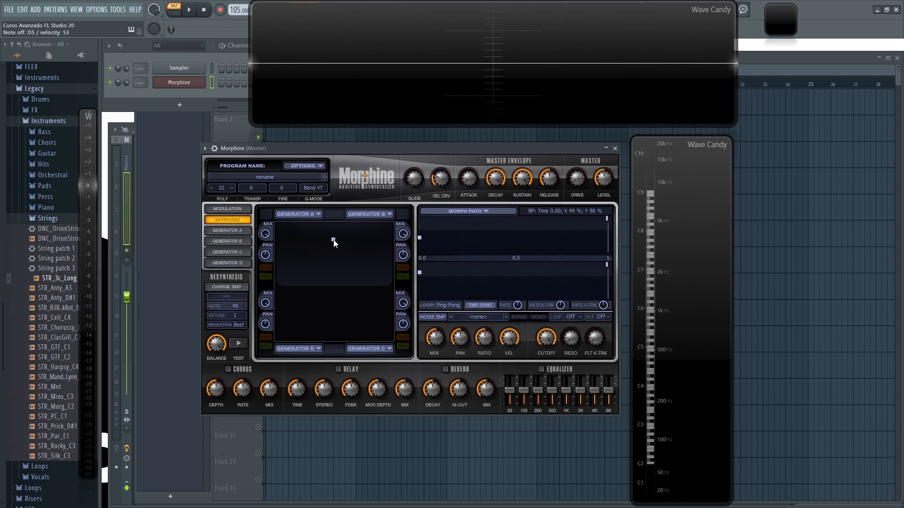
pyautogui.moveTo(302, 240); pyautogui.dragTo(280, 227)
pyautogui.moveTo(303, 263); pyautogui.dragTo(334, 285)
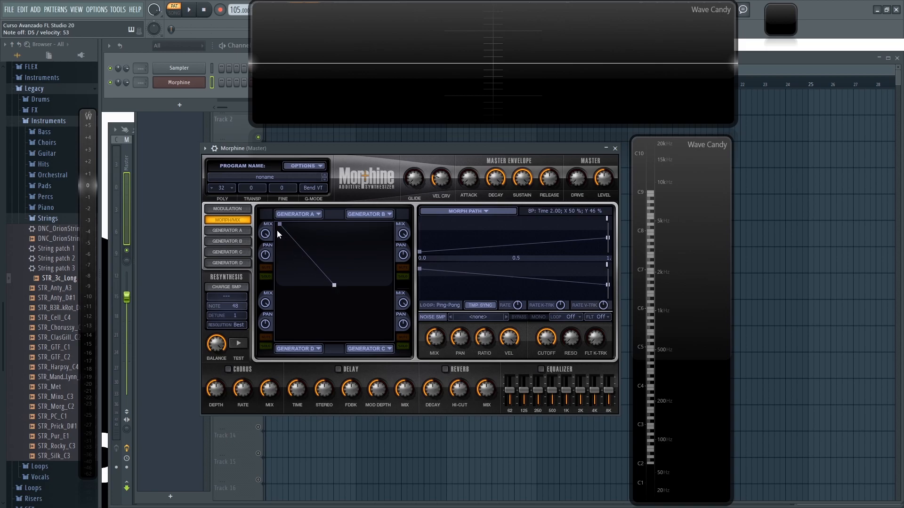
# Extend the morph path through Generator B's corner to X 7%, Y 100%, and move the second breakpoint to X 61%, Y 6%
pyautogui.moveTo(280, 224); pyautogui.dragTo(268, 220)
pyautogui.moveTo(333, 284); pyautogui.dragTo(382, 340)
pyautogui.click(375, 260)
pyautogui.moveTo(375, 260); pyautogui.dragTo(286, 224)
pyautogui.click(366, 232)
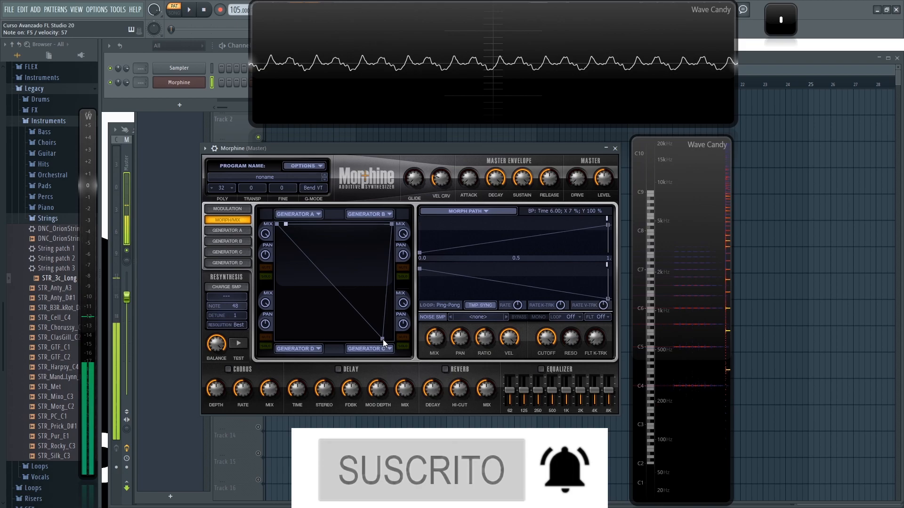
pyautogui.moveTo(382, 340); pyautogui.dragTo(348, 332)
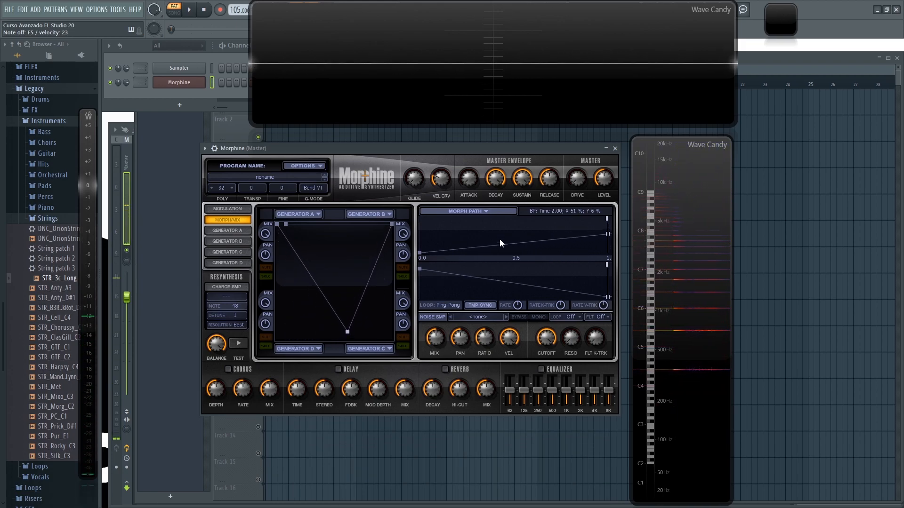
# Set the morph path's loop to run from just after the third breakpoint to 2.58 sec, and adjust the morph rate
pyautogui.scroll(-6, 473, 236)
pyautogui.scroll(4, 444, 237)
pyautogui.scroll(-4, 518, 237)
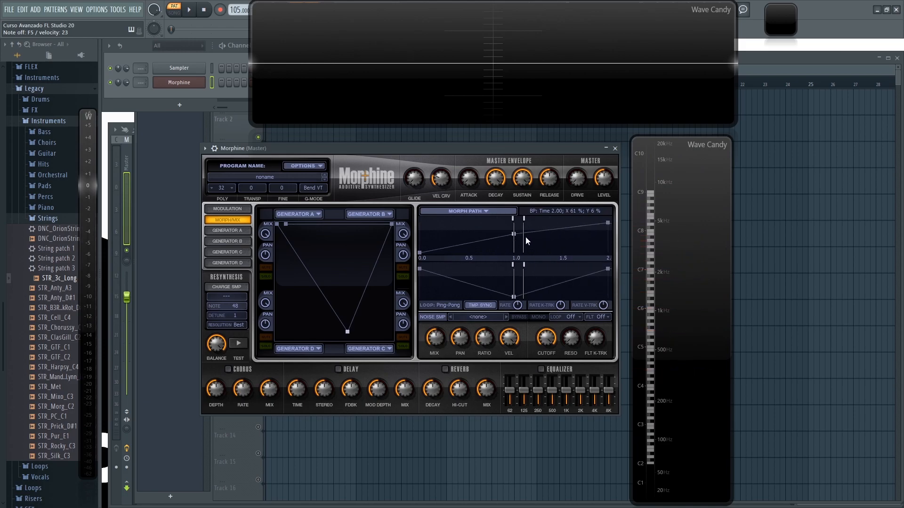
pyautogui.moveTo(473, 219); pyautogui.dragTo(542, 220)
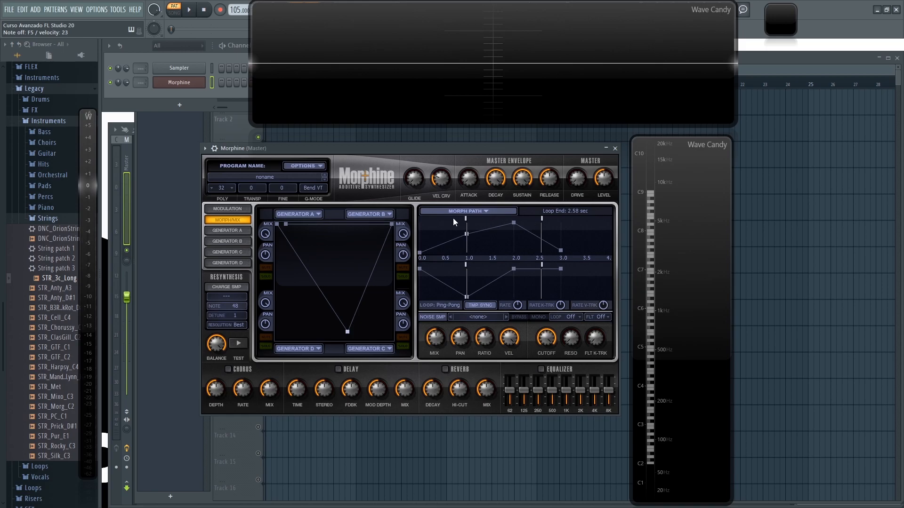
pyautogui.moveTo(465, 219); pyautogui.dragTo(521, 225)
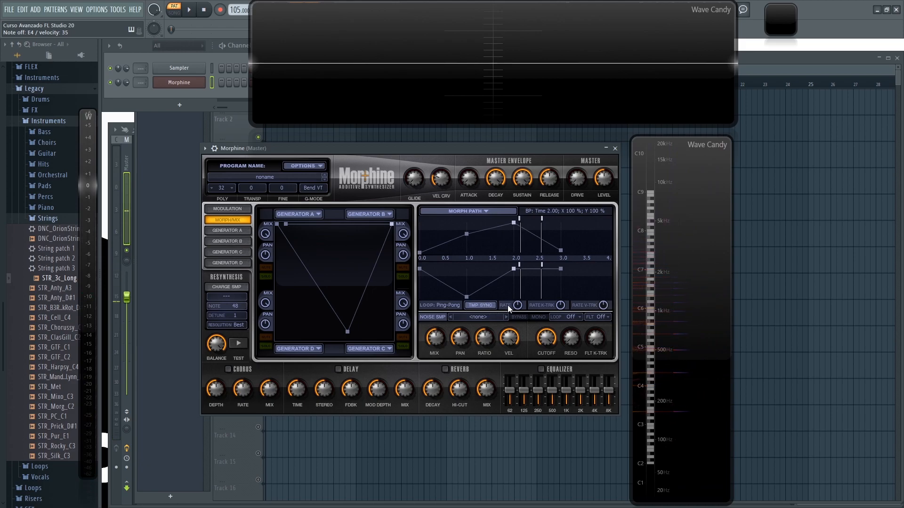
pyautogui.moveTo(515, 306); pyautogui.dragTo(520, 313)
# Mute Generators A and B and load an acoustic guitar pluck as the noise sample
pyautogui.click(266, 267)
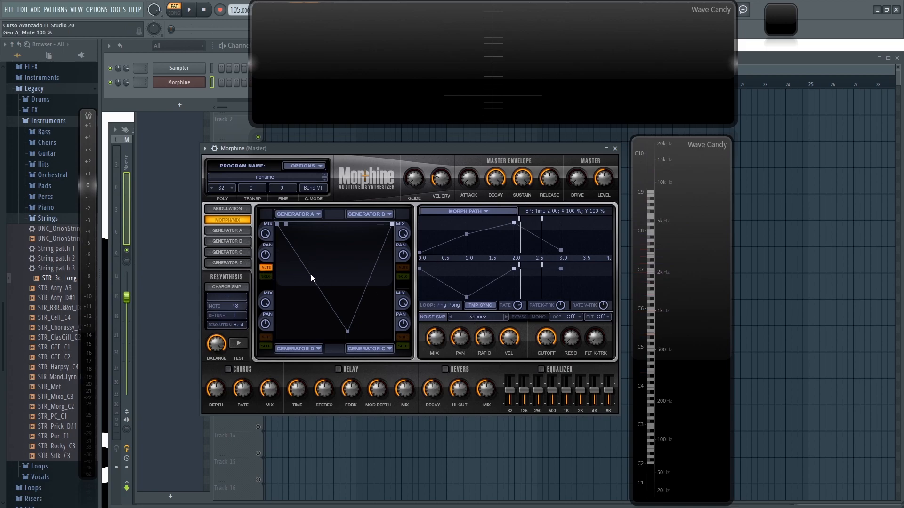
pyautogui.click(403, 268)
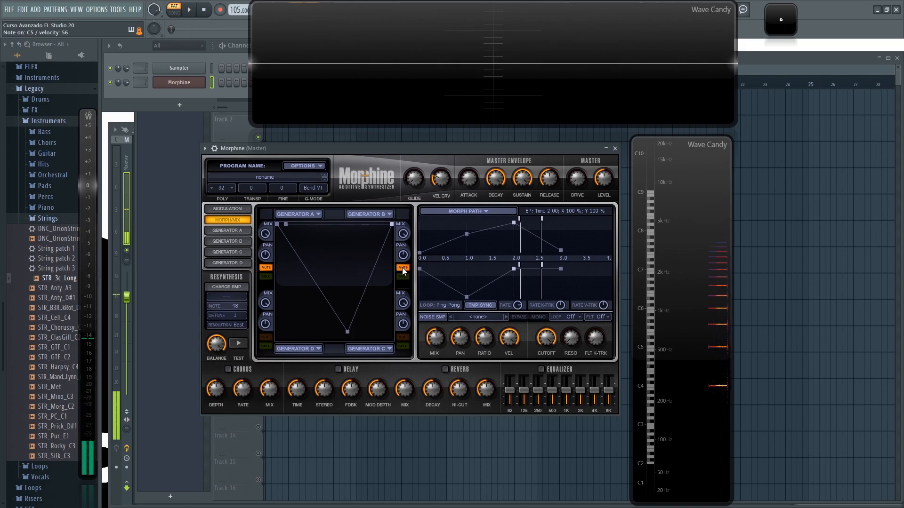
pyautogui.click(473, 317)
pyautogui.scroll(-15, 536, 203)
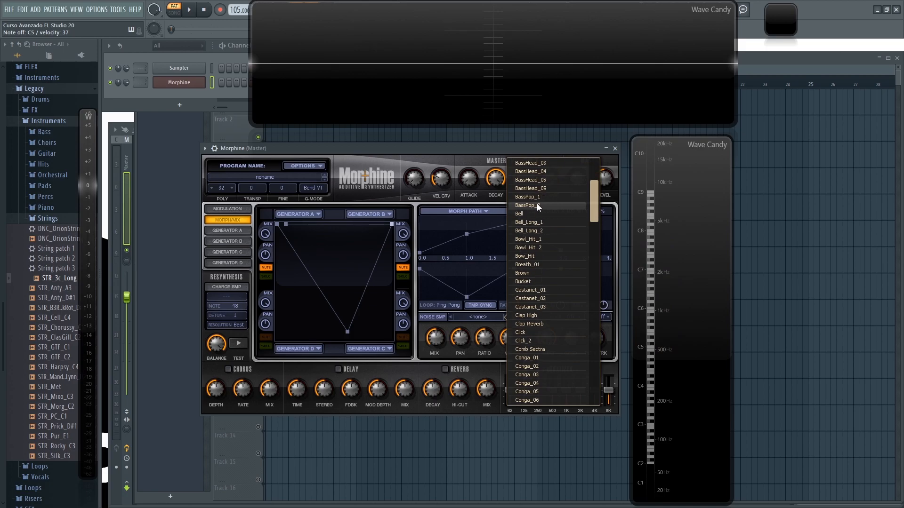
pyautogui.scroll(-10, 540, 282)
pyautogui.scroll(13, 541, 318)
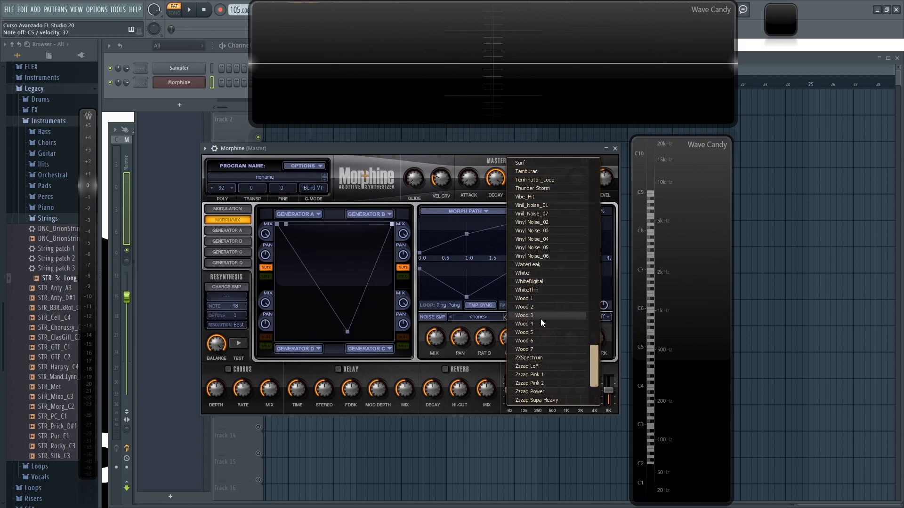
pyautogui.moveTo(592, 322); pyautogui.dragTo(598, 183)
pyautogui.click(545, 181)
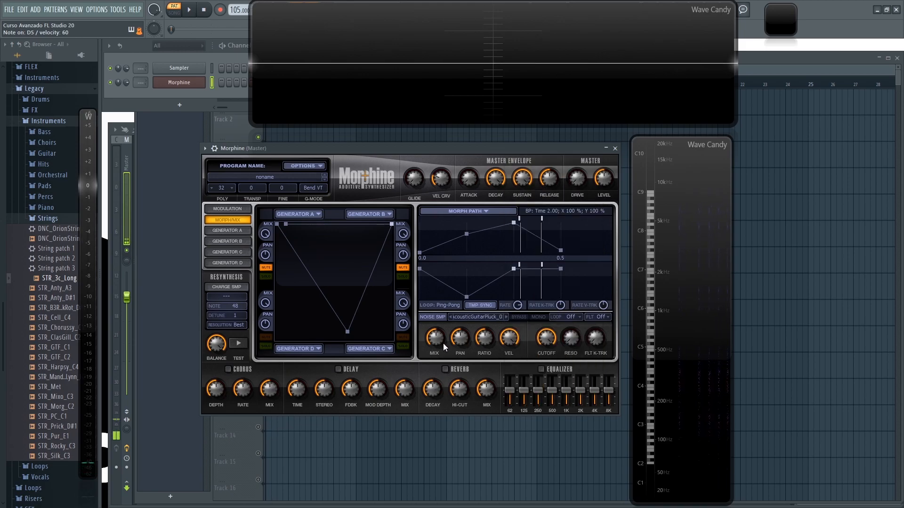
# Raise the noise sample's mix, set its ratio to 1.09 and adjust its velocity response
pyautogui.moveTo(436, 342); pyautogui.dragTo(436, 298)
pyautogui.moveTo(465, 344); pyautogui.dragTo(486, 334)
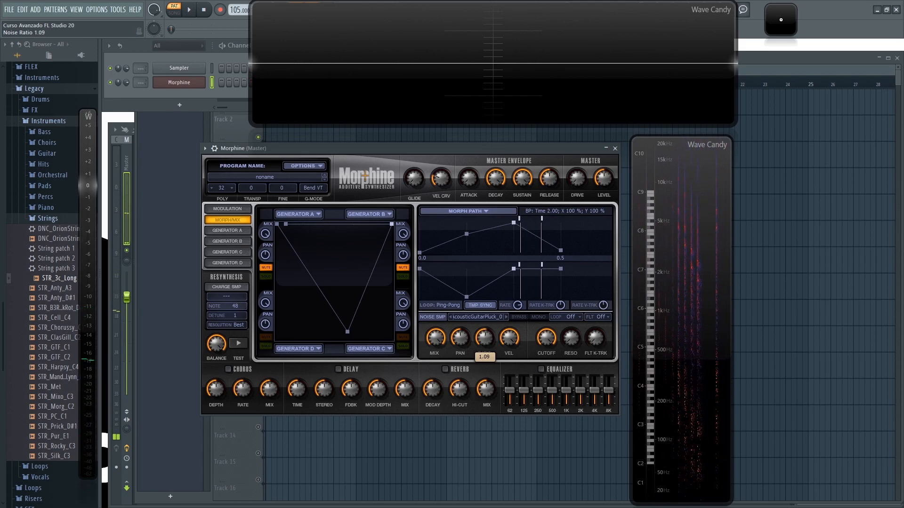
pyautogui.moveTo(522, 335); pyautogui.dragTo(512, 308)
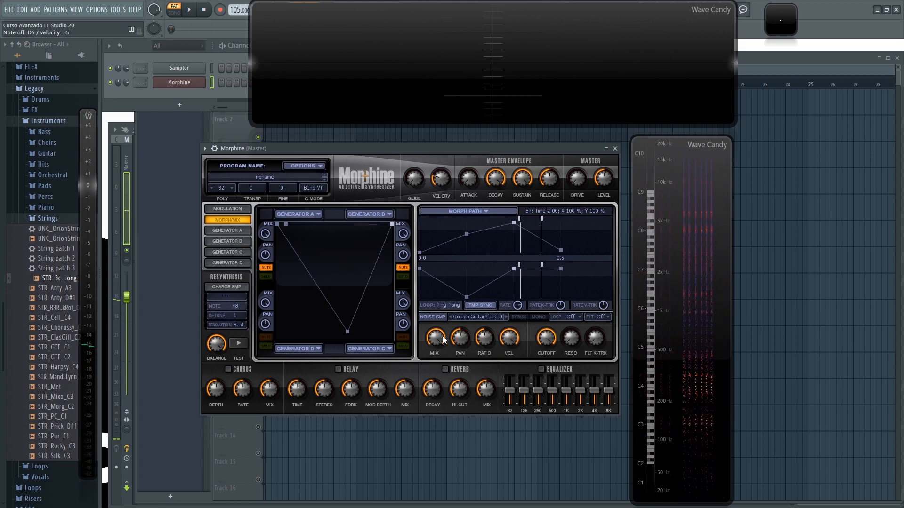
# Review the noise sample's loop modes and filter types, and try the filter cutoff
pyautogui.click(570, 315)
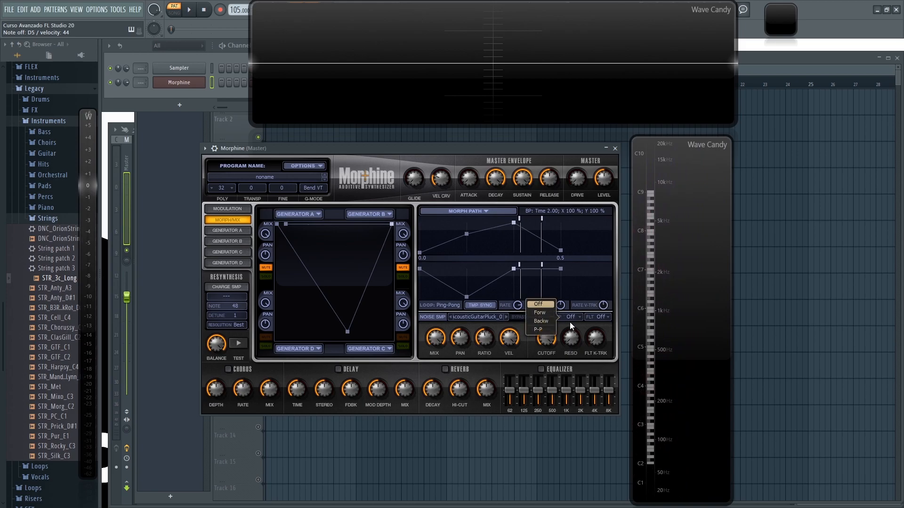
pyautogui.click(572, 317)
pyautogui.click(603, 317)
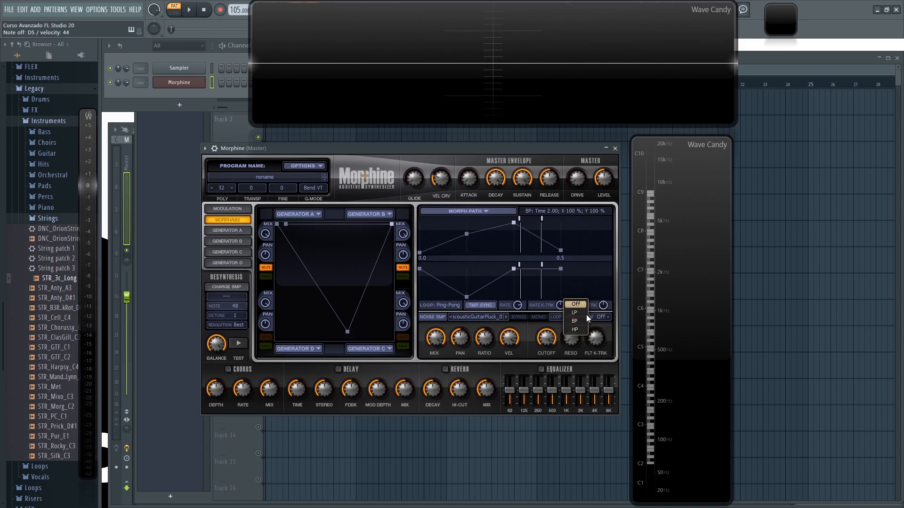
pyautogui.click(606, 326)
pyautogui.moveTo(549, 337); pyautogui.dragTo(548, 357)
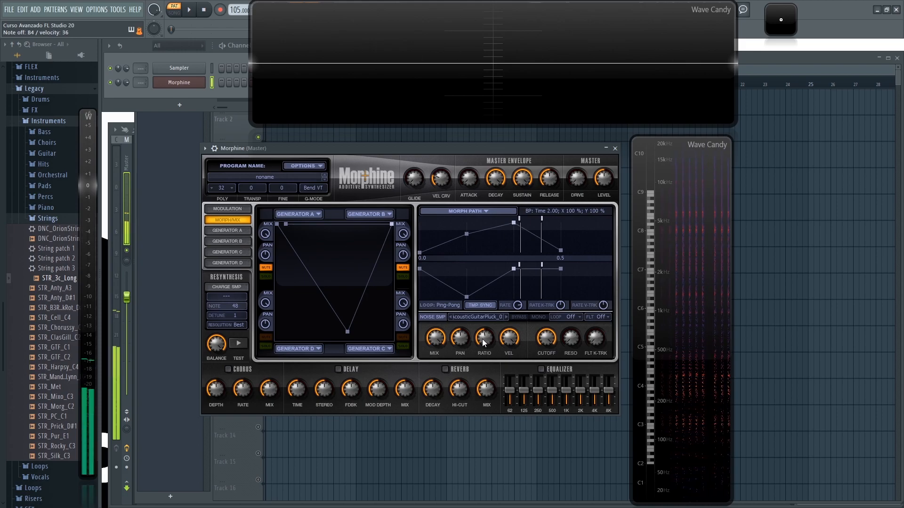
# Try the noise samples Bowl_Hit_2, PianoHammer_02 and Castanet_02 in turn
pyautogui.click(485, 317)
pyautogui.scroll(-2, 529, 323)
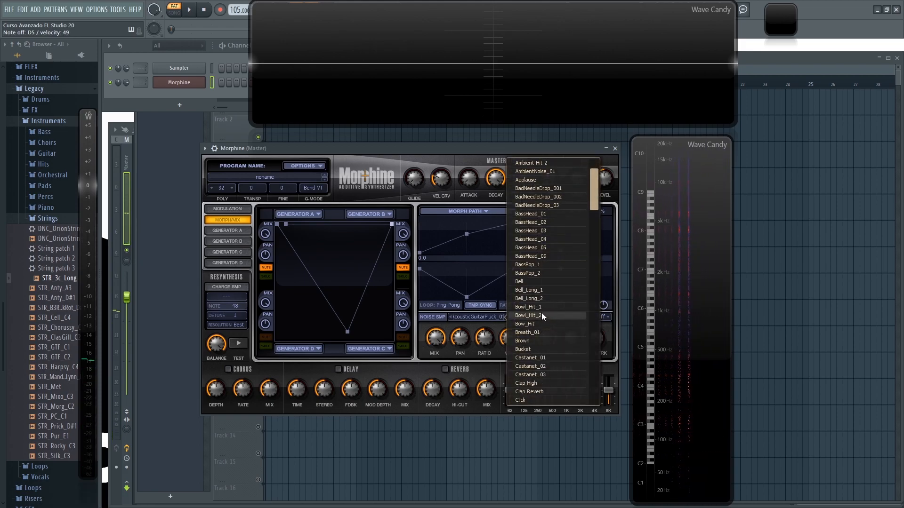
pyautogui.click(541, 315)
pyautogui.click(505, 317)
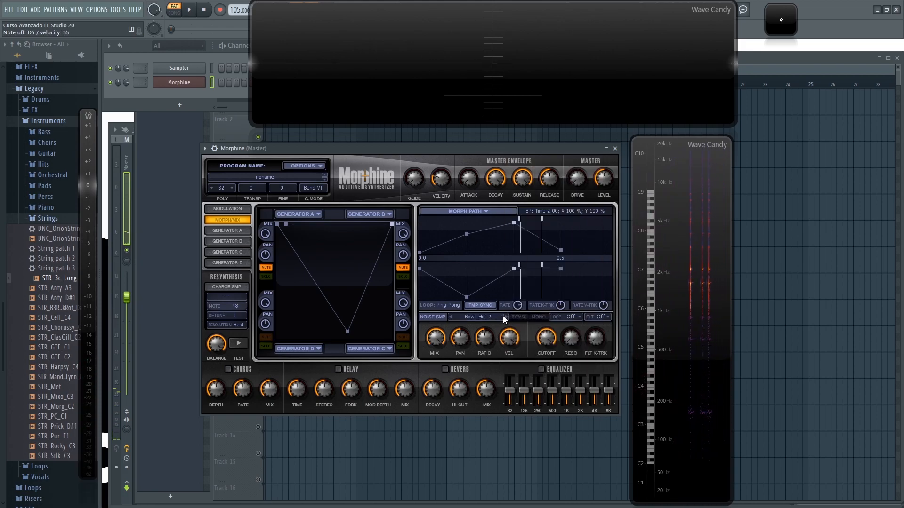
pyautogui.click(504, 316)
pyautogui.scroll(-11, 557, 294)
pyautogui.scroll(-15, 553, 303)
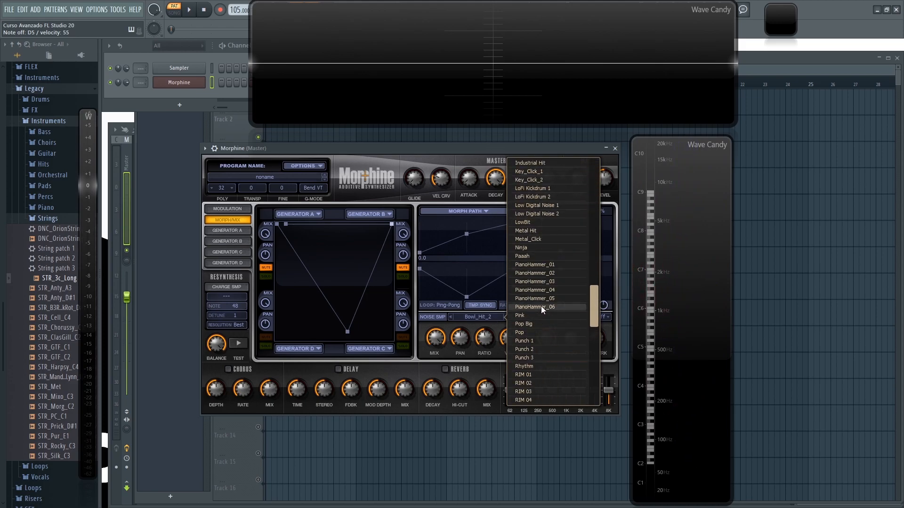
pyautogui.click(541, 275)
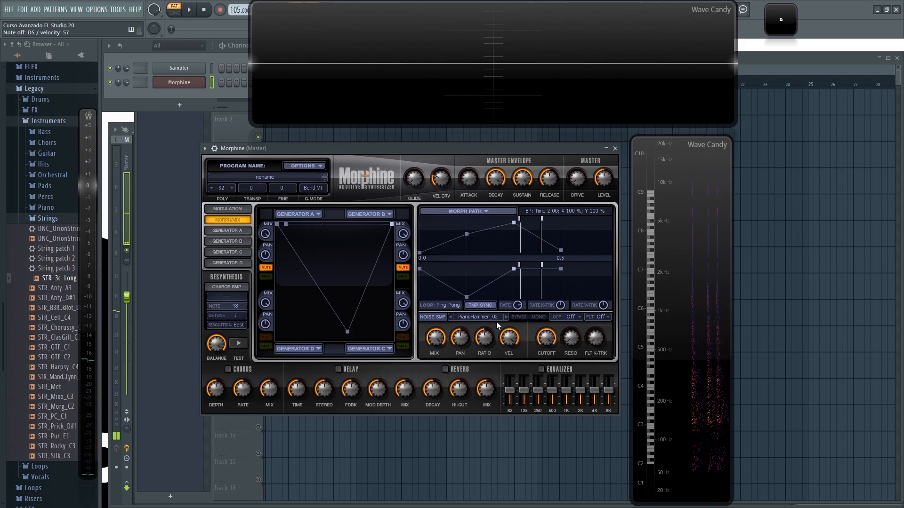
pyautogui.click(478, 316)
pyautogui.click(549, 331)
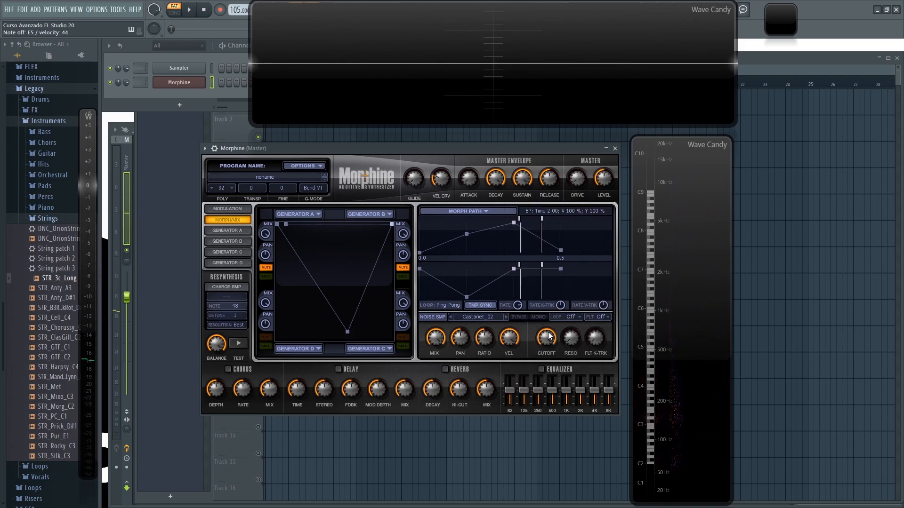
# Load Thunder Storm as the noise sample
pyautogui.click(482, 317)
pyautogui.scroll(-15, 550, 335)
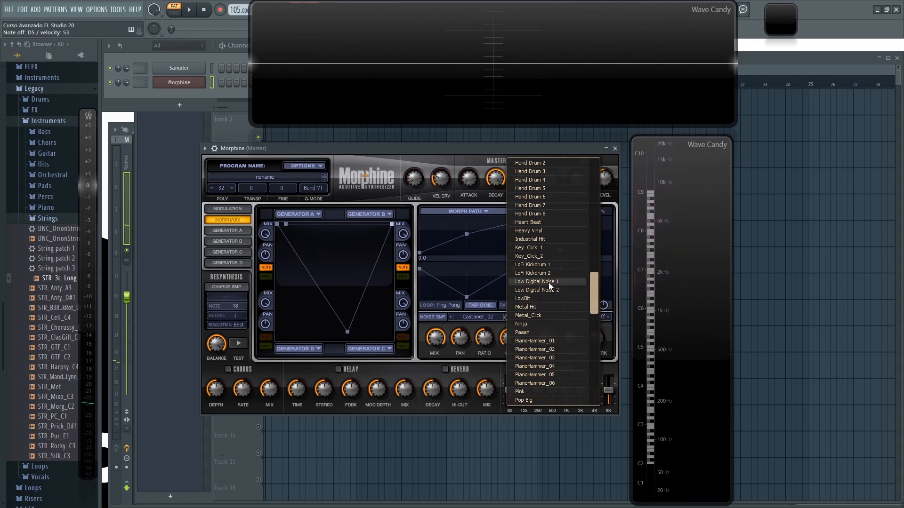
pyautogui.scroll(-9, 549, 283)
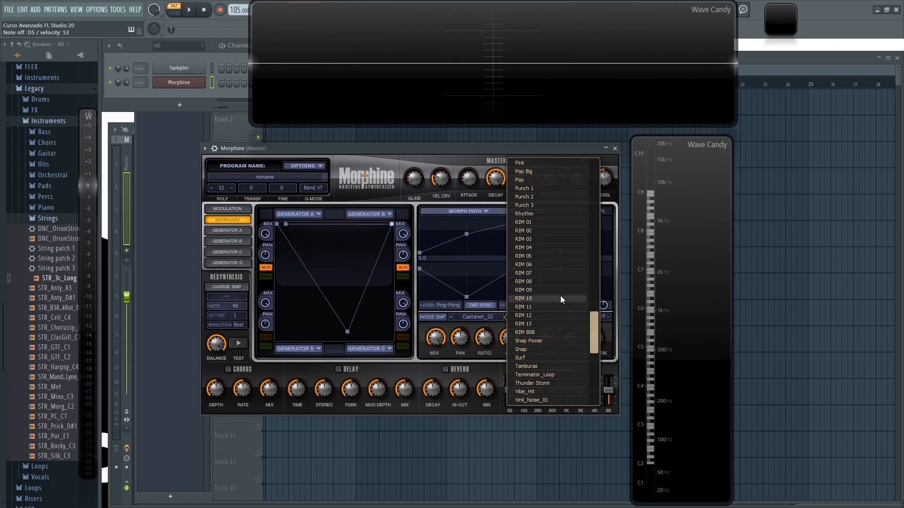
pyautogui.scroll(-3, 561, 295)
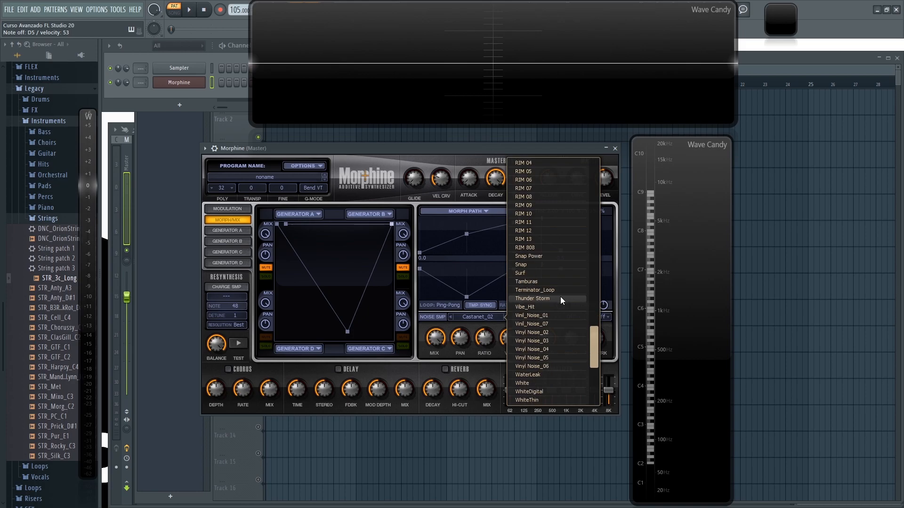
pyautogui.click(553, 298)
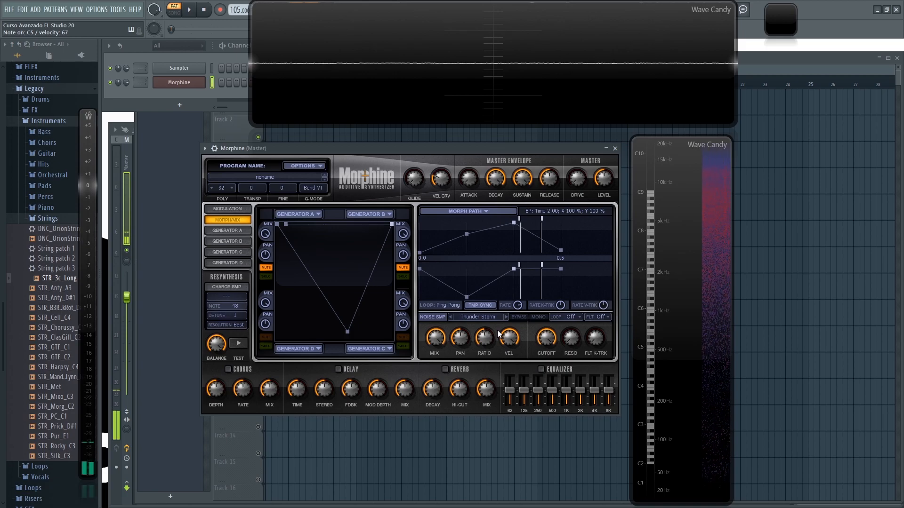
# Set the noise ratio to 0.99 and raise the master level
pyautogui.moveTo(485, 338); pyautogui.dragTo(484, 339)
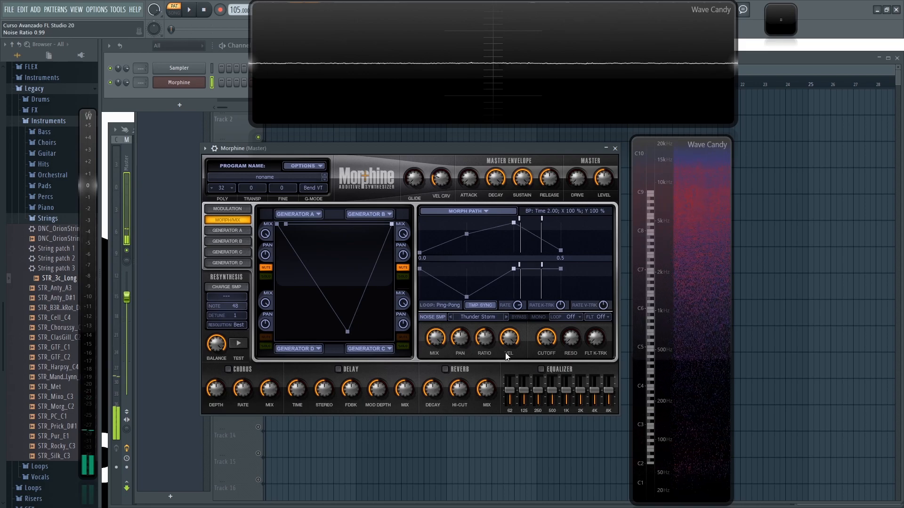
pyautogui.moveTo(604, 178); pyautogui.dragTo(606, 177)
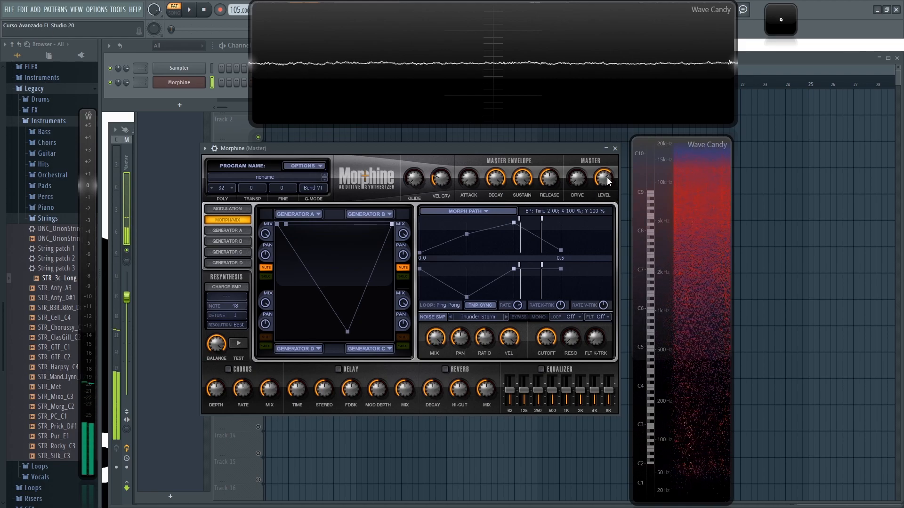
pyautogui.moveTo(606, 177); pyautogui.dragTo(606, 174)
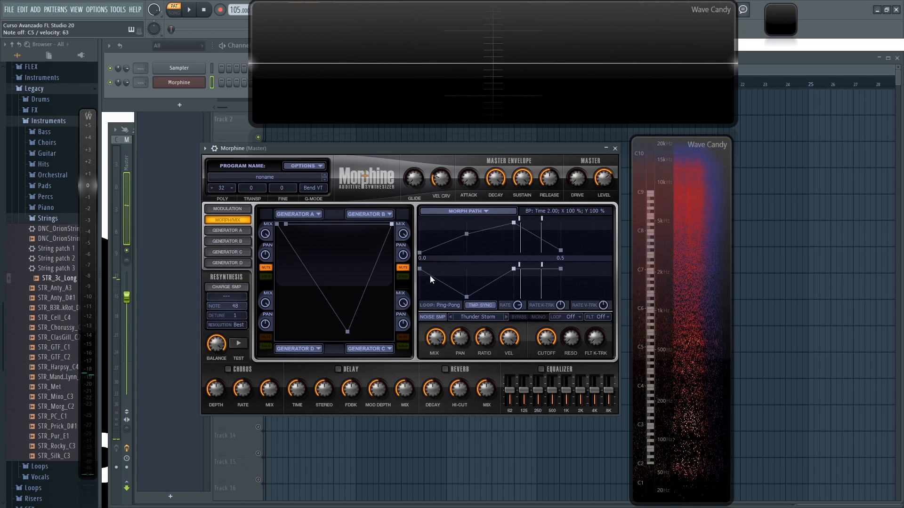
# Route Velocity to Gen B: Rate in slot 1 of the modulation matrix
pyautogui.click(231, 210)
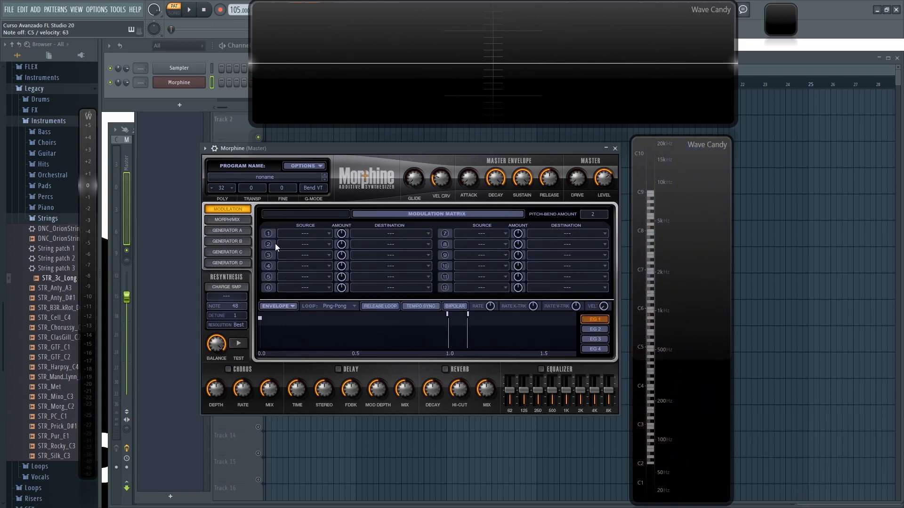
pyautogui.click(305, 235)
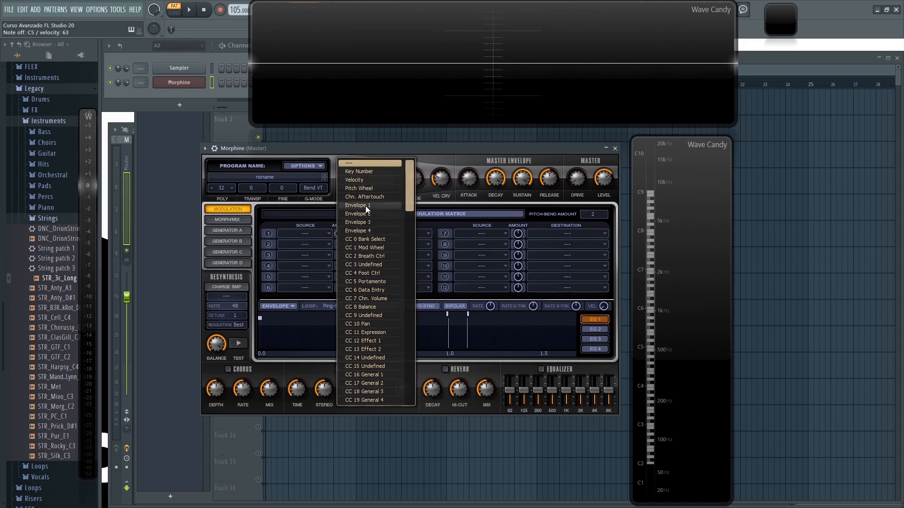
pyautogui.click(366, 180)
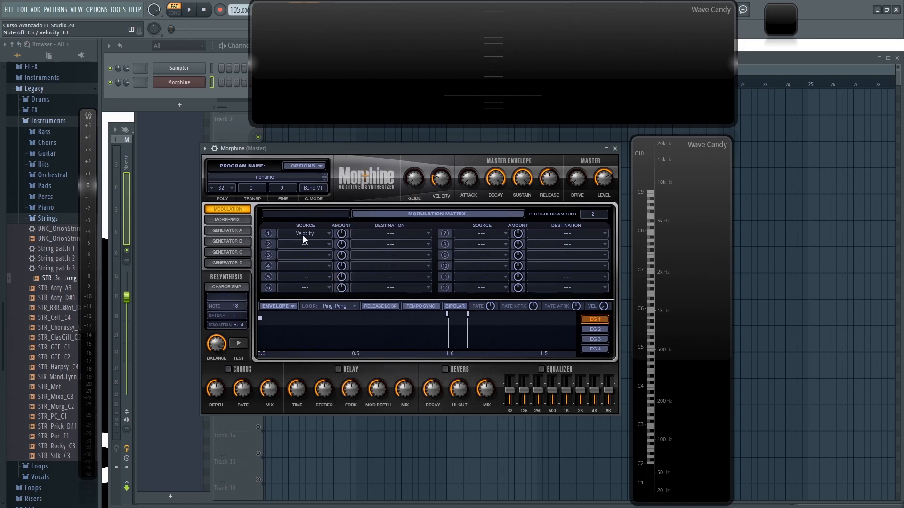
pyautogui.click(393, 235)
pyautogui.click(386, 235)
pyautogui.click(395, 236)
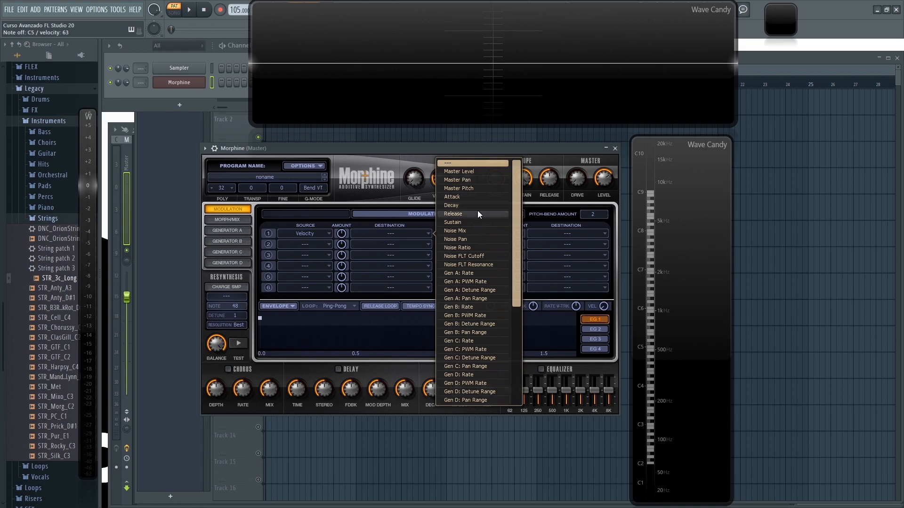
pyautogui.click(468, 306)
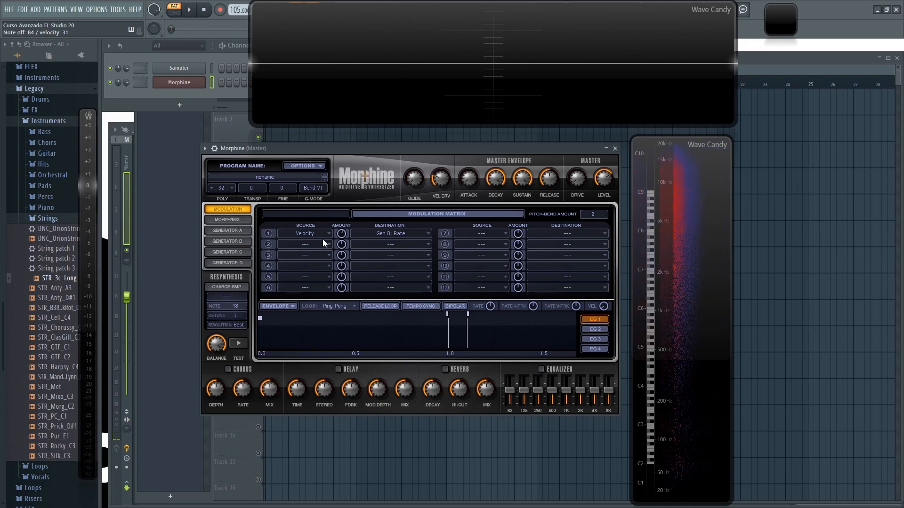
# Show Generator B and enable the chorus, delay, reverb and equalizer effects
pyautogui.click(231, 242)
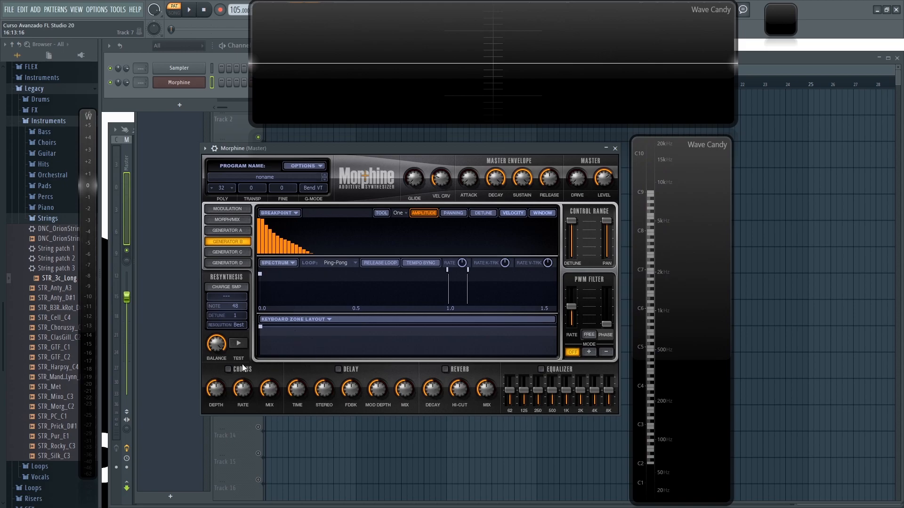
pyautogui.click(229, 370)
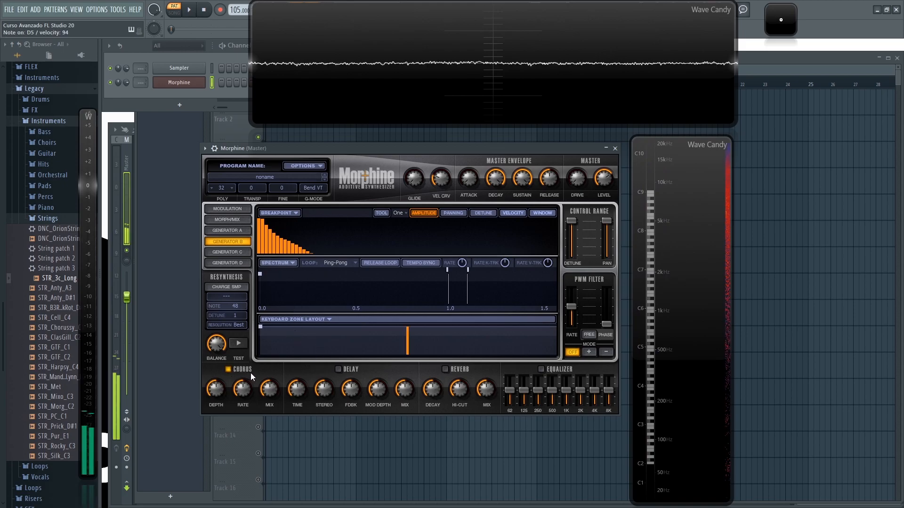
pyautogui.click(337, 370)
pyautogui.click(445, 369)
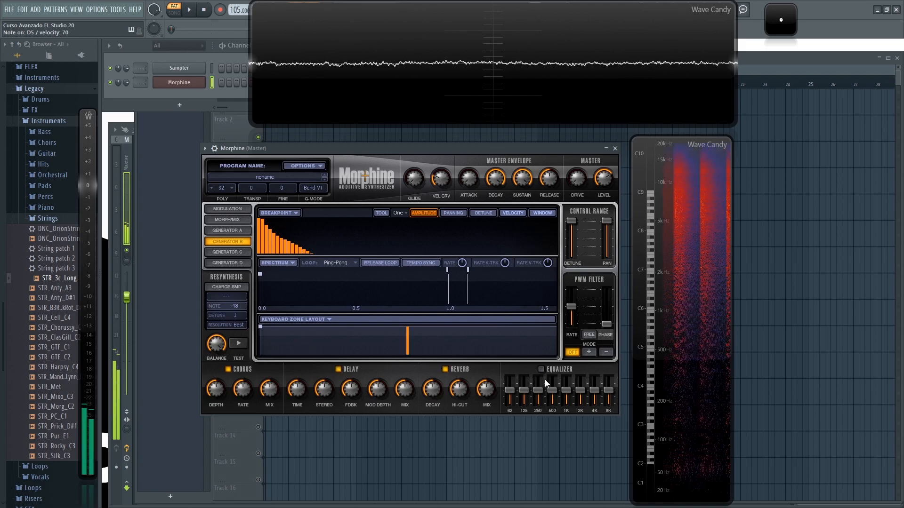
pyautogui.click(541, 370)
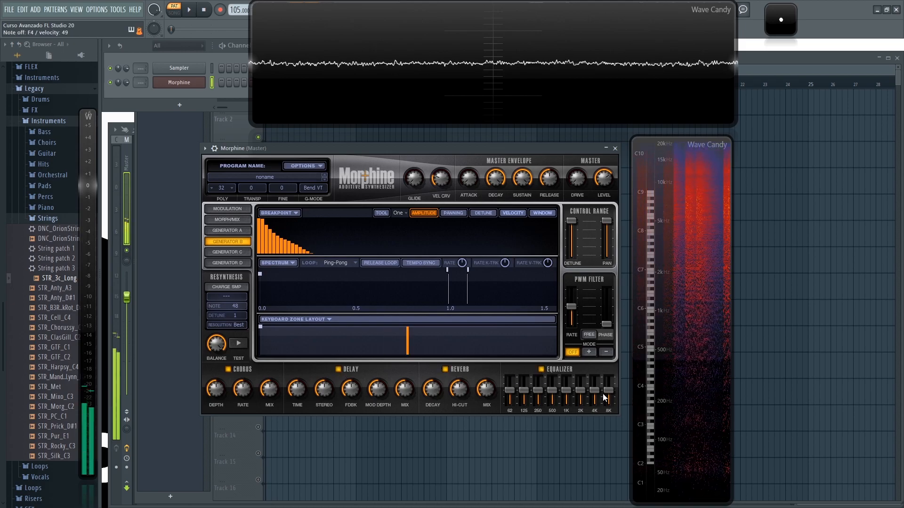
pyautogui.moveTo(539, 399); pyautogui.dragTo(538, 400)
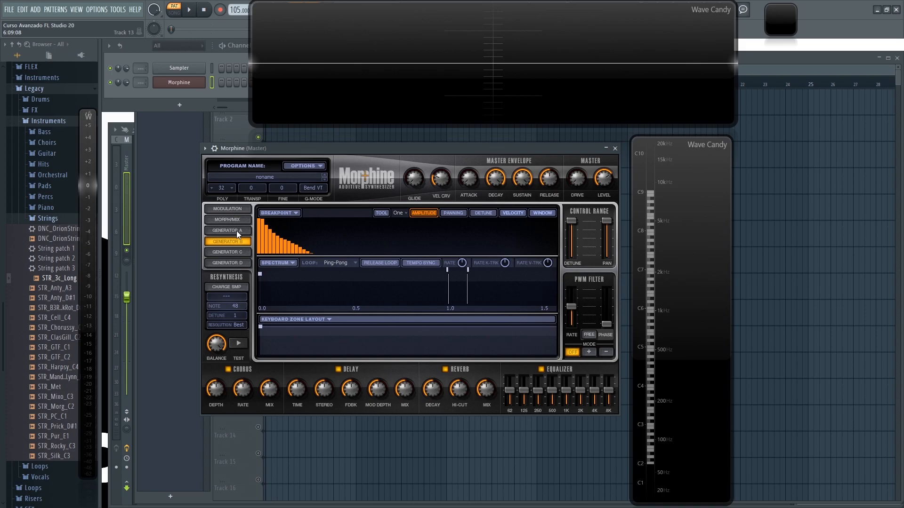
# Clear the current program, resetting Generator B's partials and the effects
pyautogui.click(321, 177)
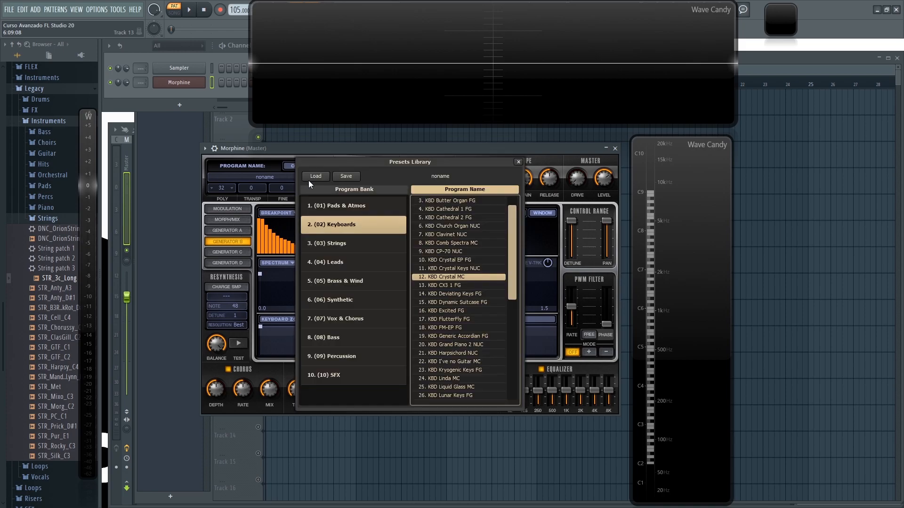
pyautogui.click(518, 162)
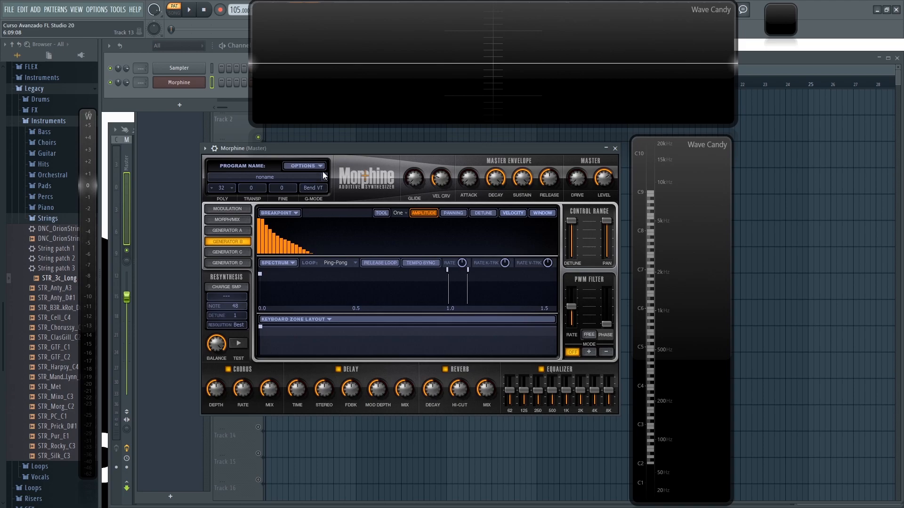
pyautogui.click(318, 165)
pyautogui.click(352, 196)
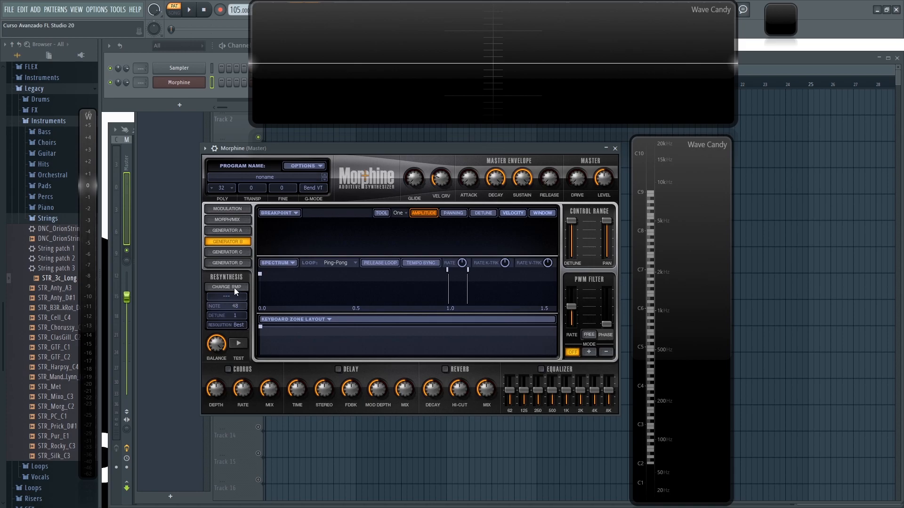
# Load the preset BAS Ibanez Bass NUC from the (08) Bass bank and close the presets library
pyautogui.click(267, 177)
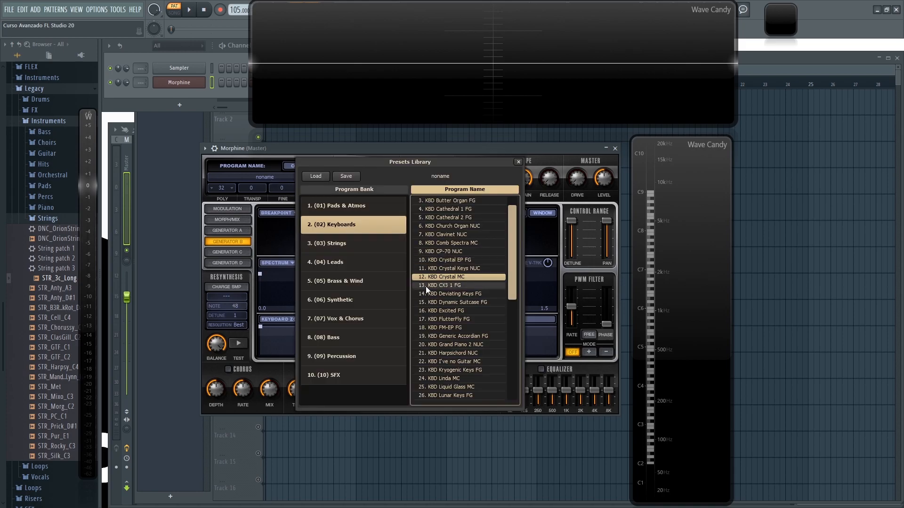
pyautogui.click(332, 338)
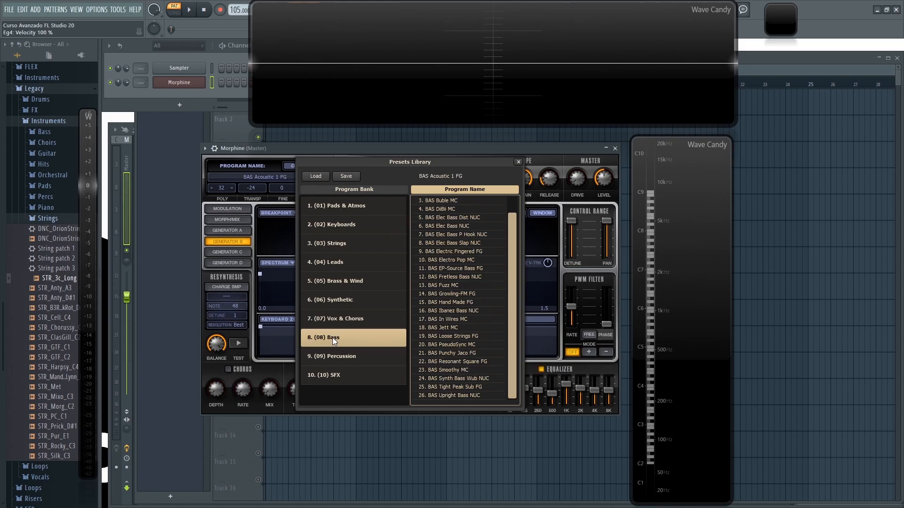
pyautogui.click(468, 311)
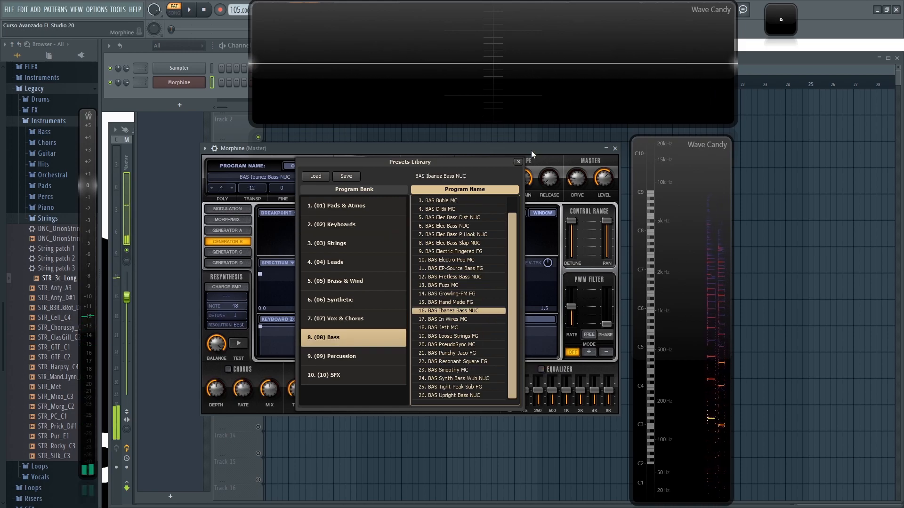
pyautogui.click(518, 163)
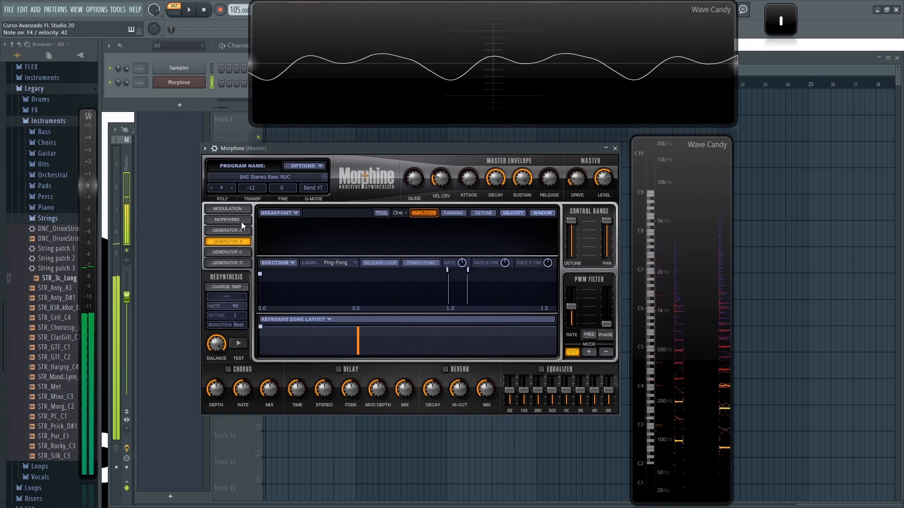
# Look through Generators A, B, C and D of the bass preset, returning to Generator A
pyautogui.click(232, 230)
pyautogui.click(236, 241)
pyautogui.click(236, 250)
pyautogui.click(236, 261)
pyautogui.click(236, 254)
pyautogui.click(232, 231)
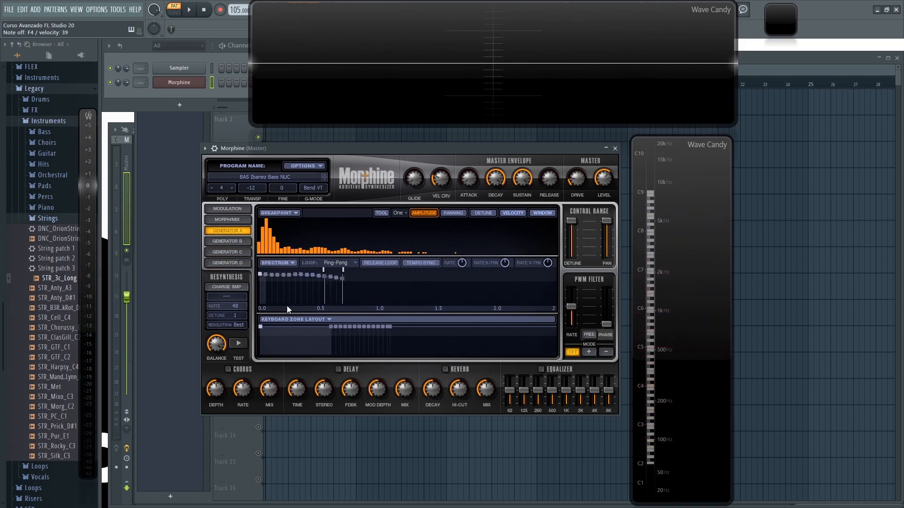
# Examine the partials and spectrum breakpoints of each keyboard zone in Generator A
pyautogui.moveTo(286, 310); pyautogui.dragTo(288, 296)
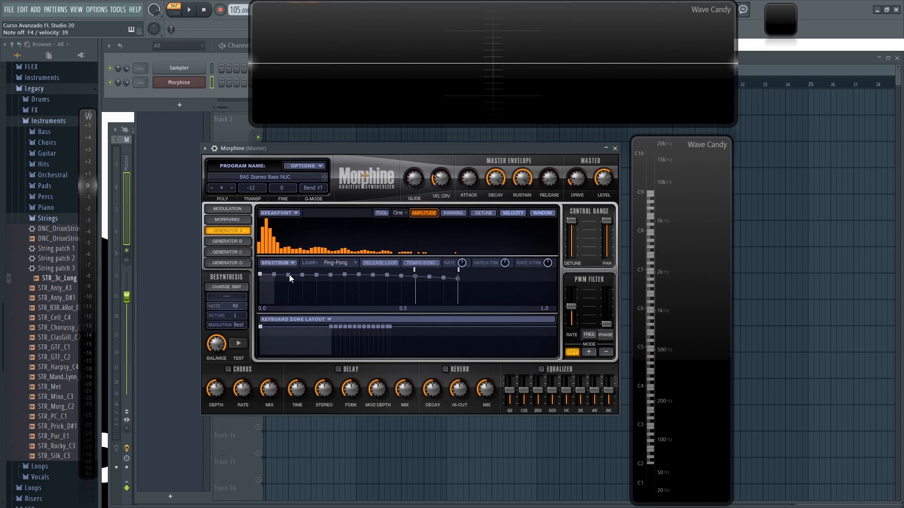
pyautogui.click(335, 336)
pyautogui.click(339, 337)
pyautogui.click(351, 338)
pyautogui.click(361, 338)
pyautogui.click(367, 338)
pyautogui.click(376, 339)
pyautogui.click(387, 339)
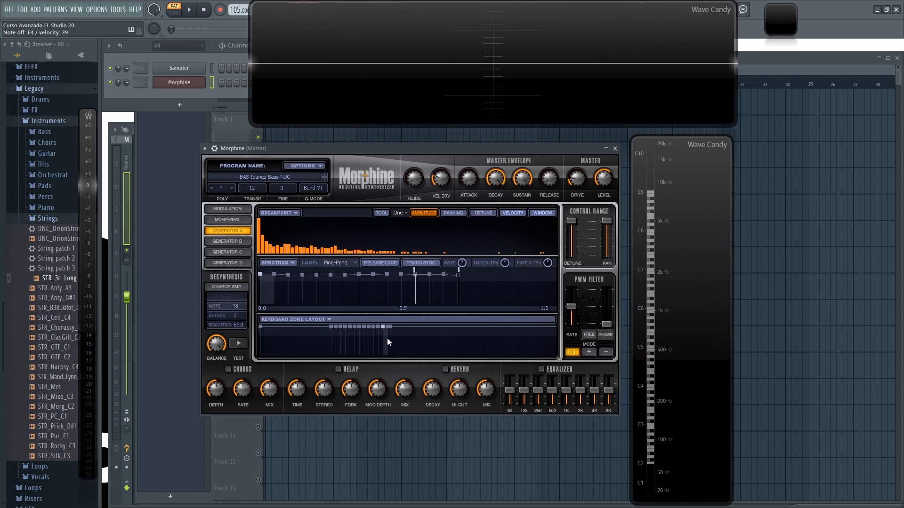
pyautogui.click(405, 339)
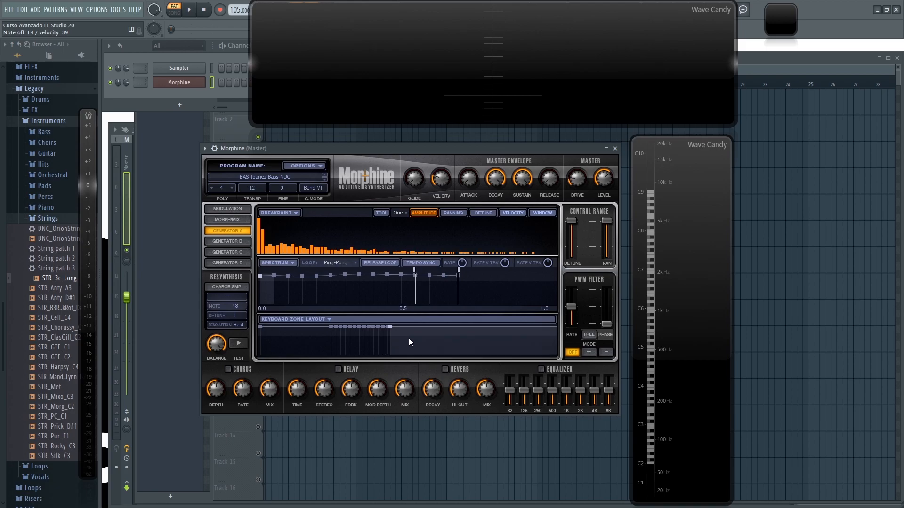
pyautogui.click(287, 337)
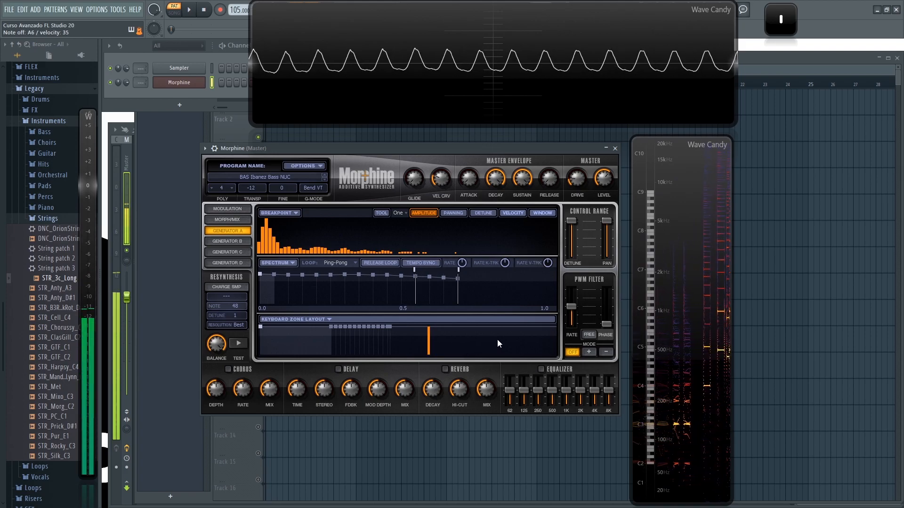
pyautogui.click(452, 346)
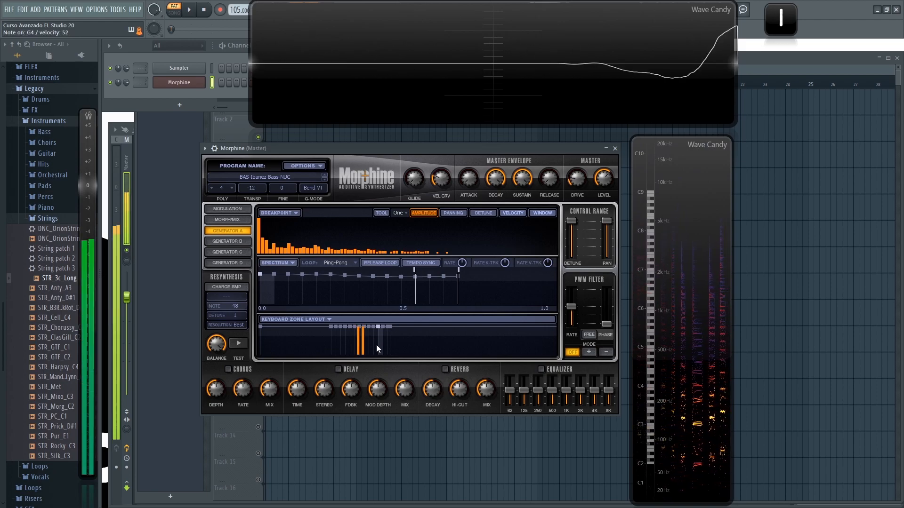
pyautogui.moveTo(442, 151); pyautogui.dragTo(439, 149)
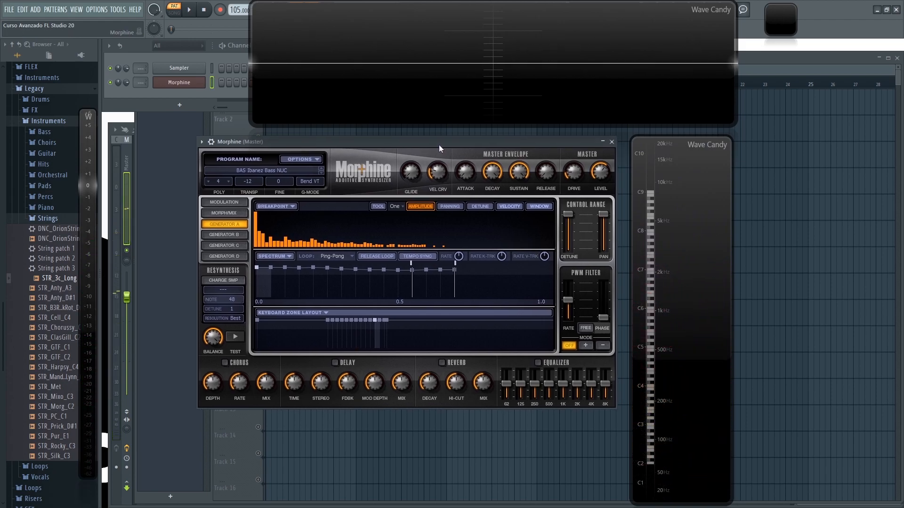